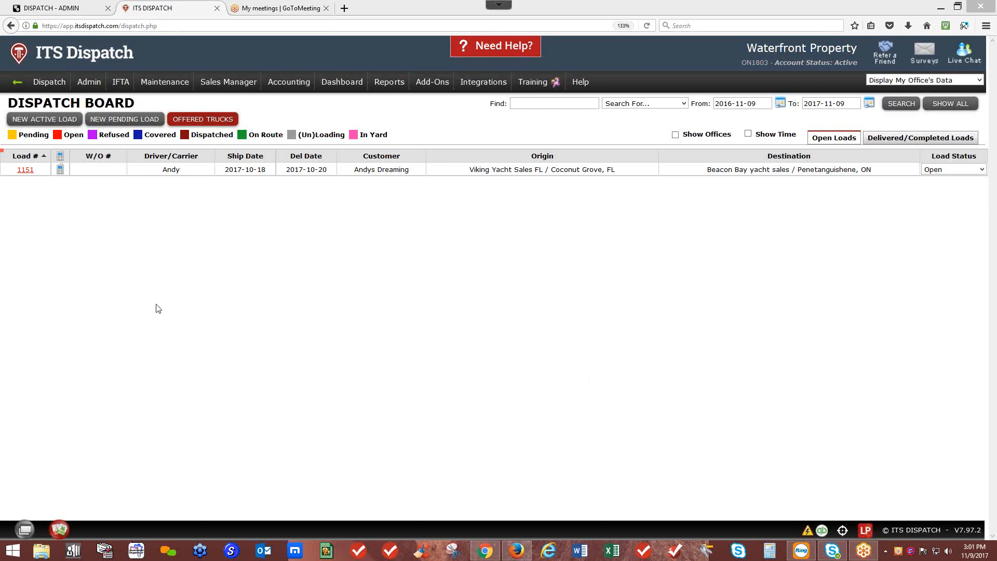
Step: Bring up the Admin dropdown from the top navigation bar
mouse_move(91, 83)
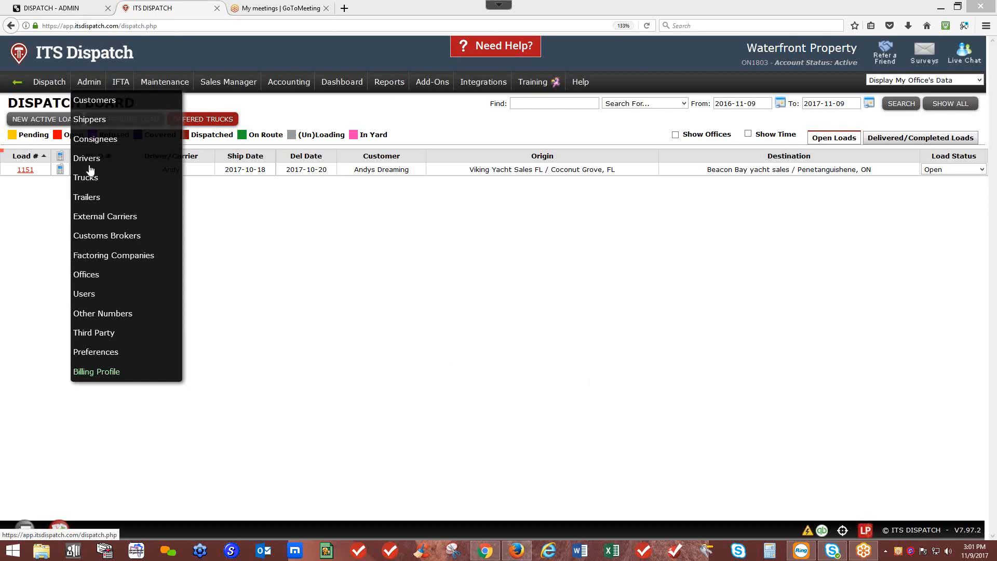
Step: Set IFTA State Registration to FL in Admin Preferences and save
left_click(91, 353)
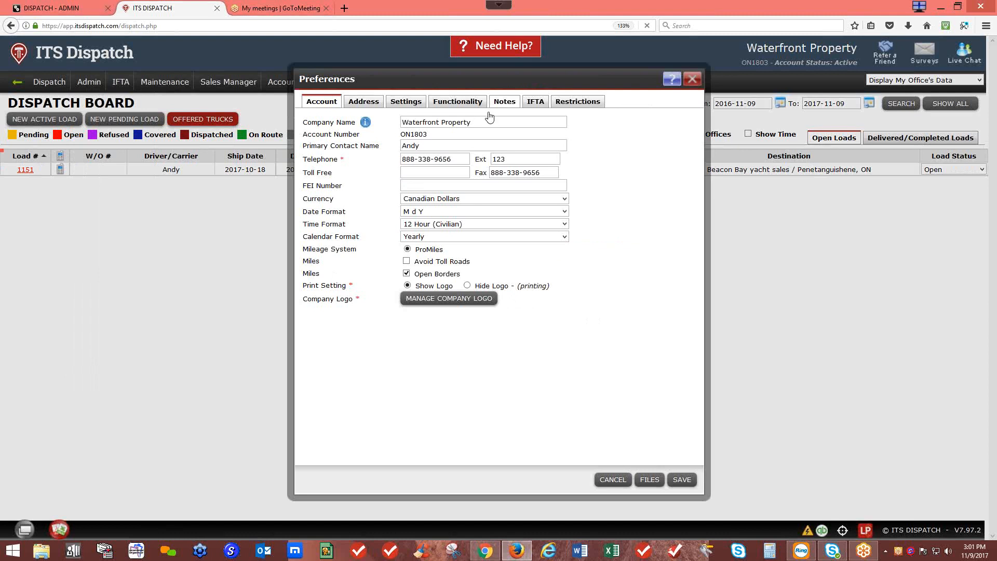
left_click(535, 104)
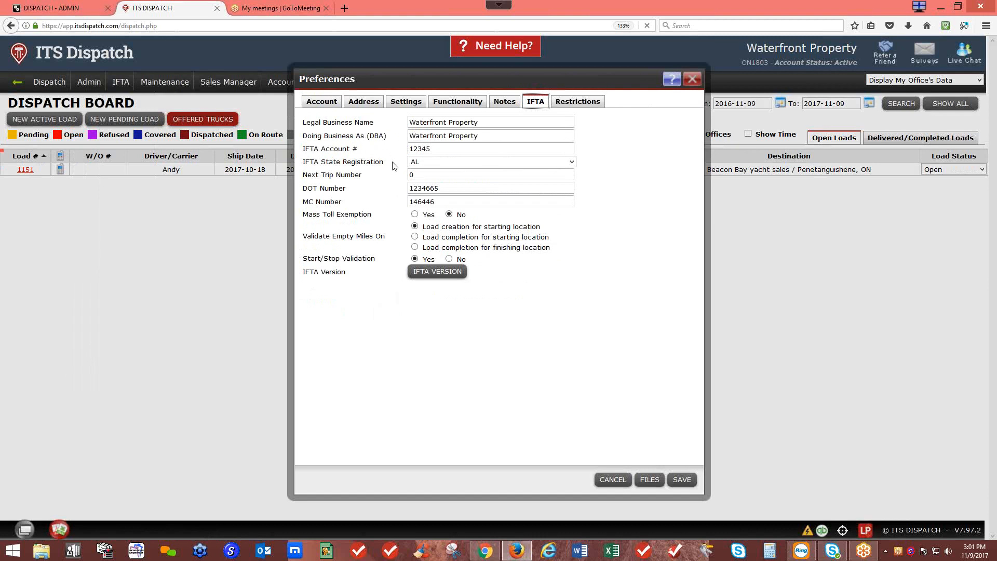
left_click(437, 164)
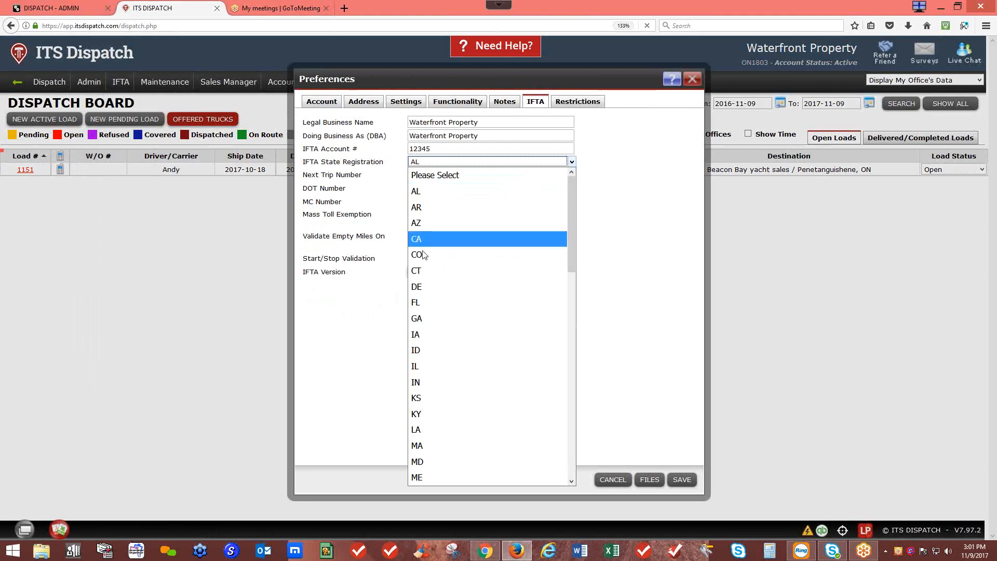
left_click(421, 301)
left_click(682, 483)
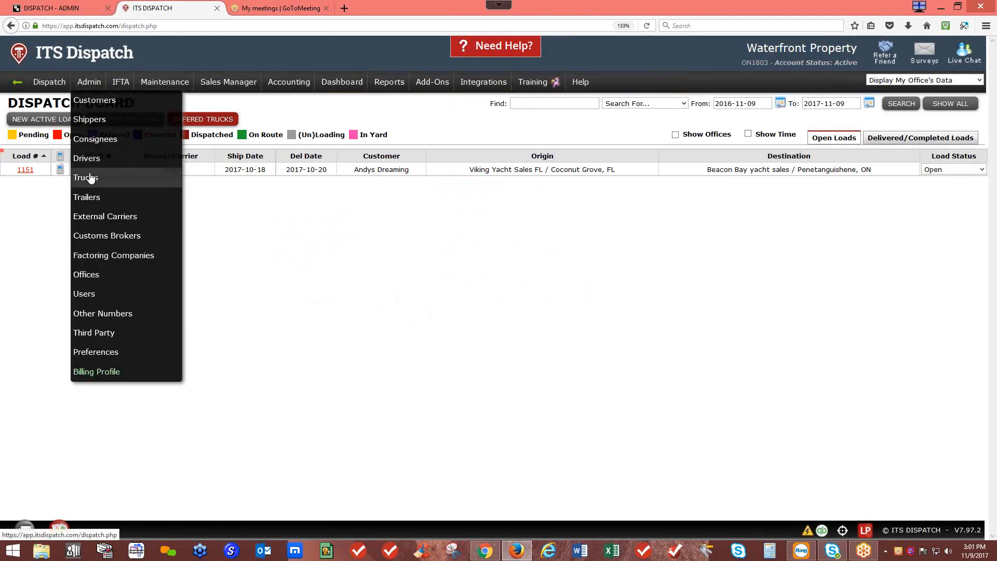
Step: Exclude truck 100 from IFTA, keeping Diesel as its fuel type, and save it
left_click(87, 177)
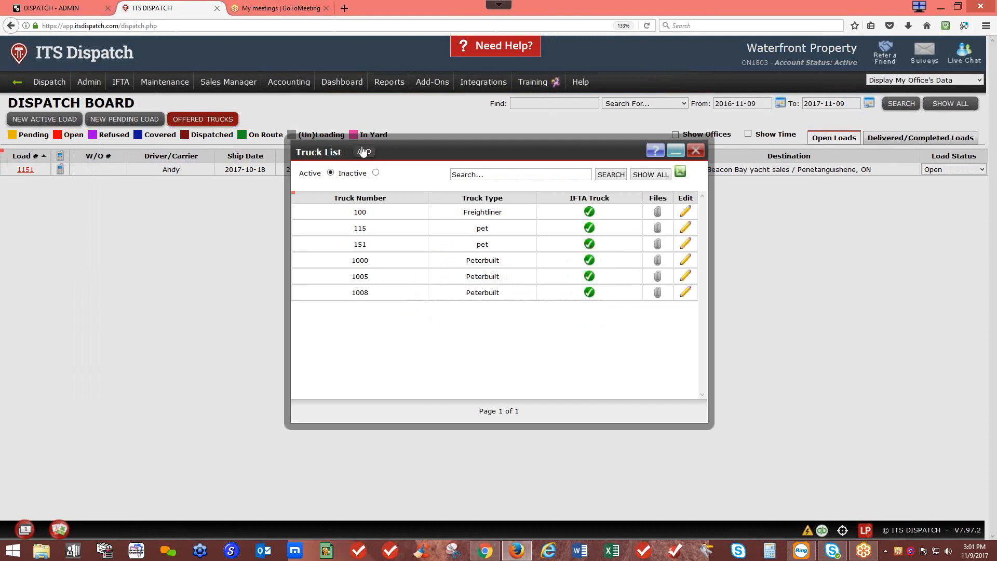
left_click(686, 212)
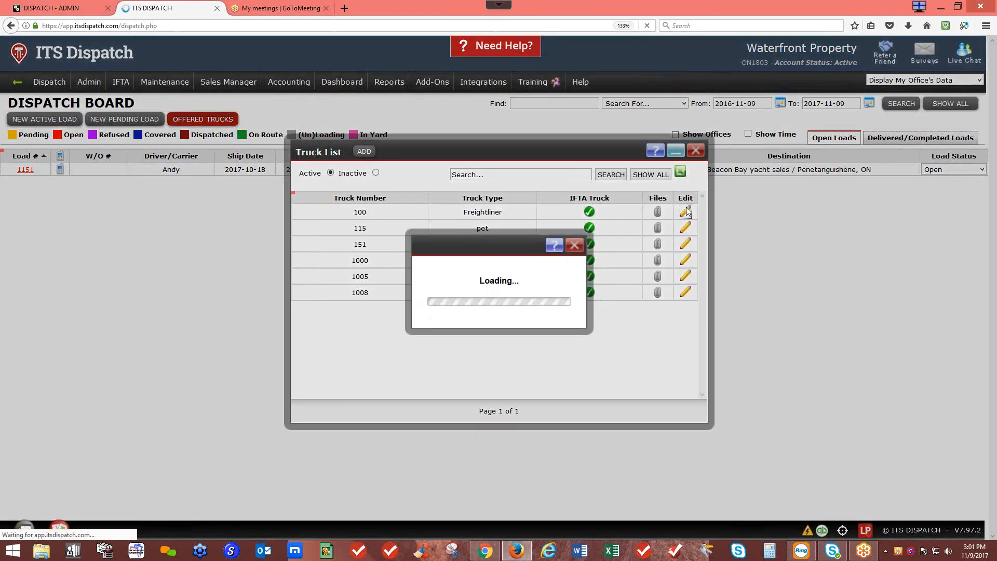
double_click(429, 224)
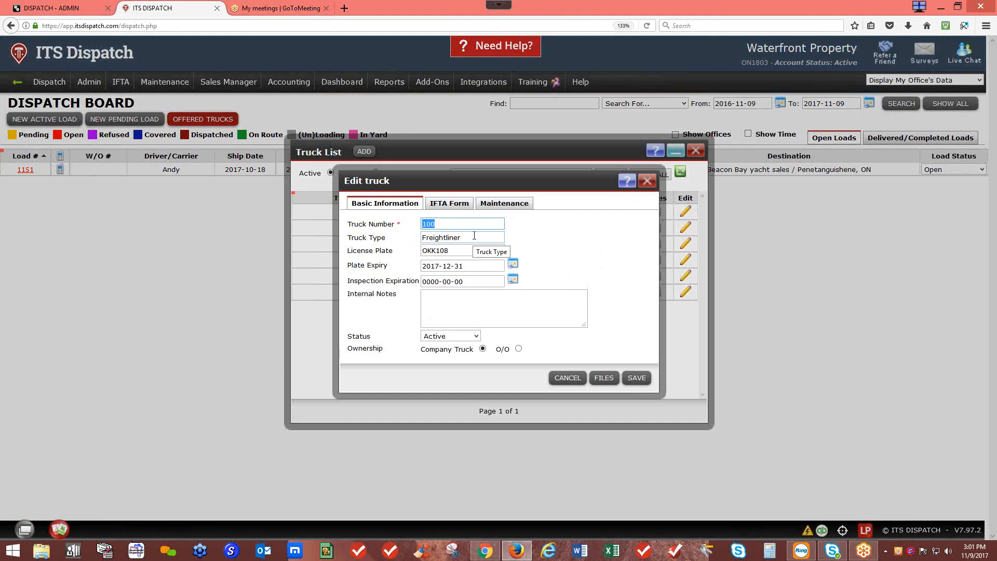
left_click(459, 210)
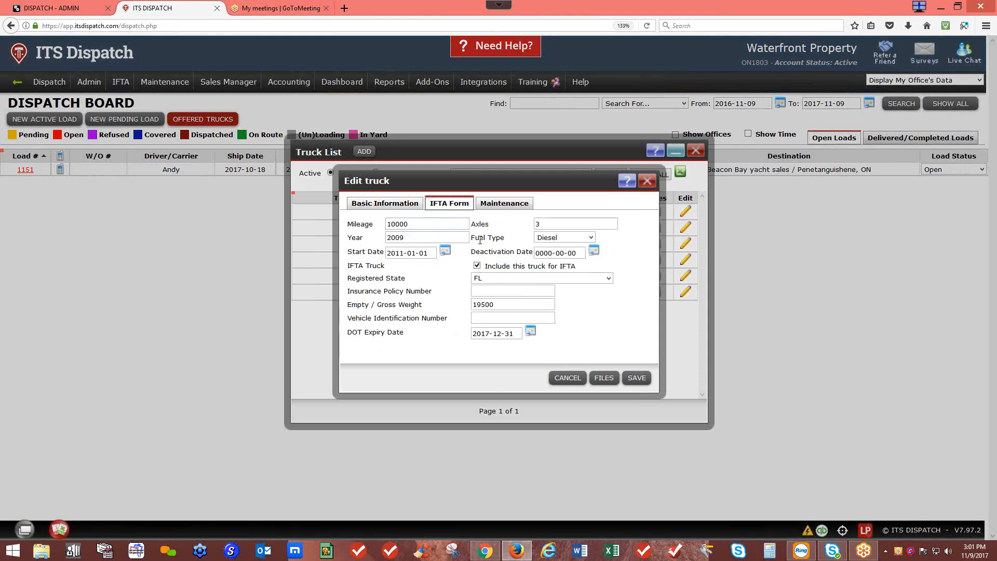
left_click(590, 238)
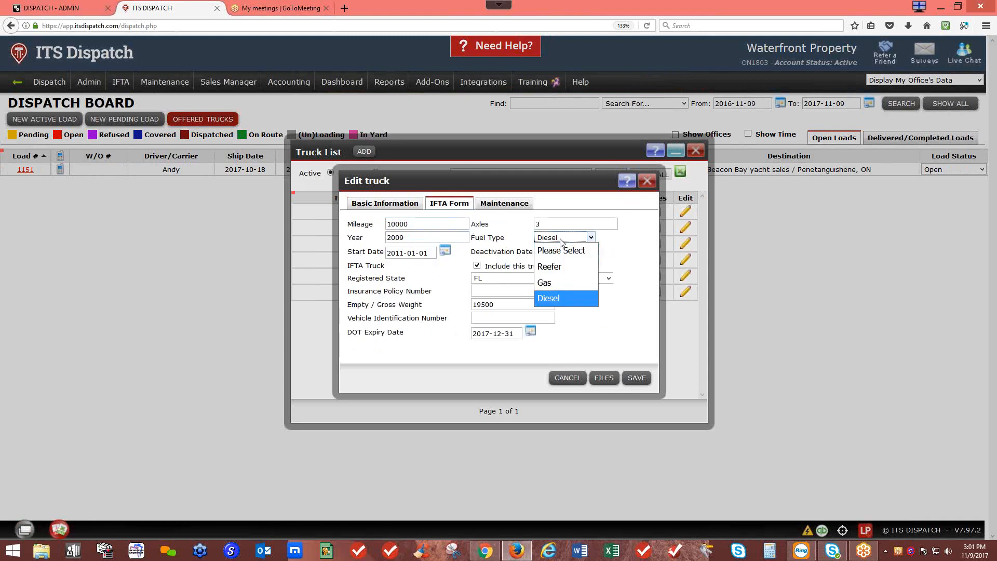
left_click(558, 298)
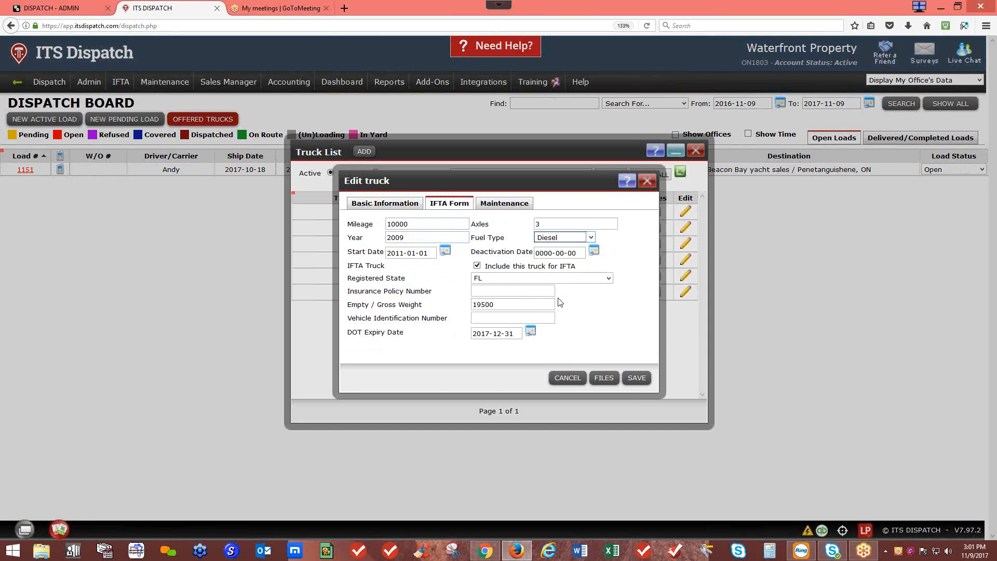
left_click(478, 267)
left_click(633, 373)
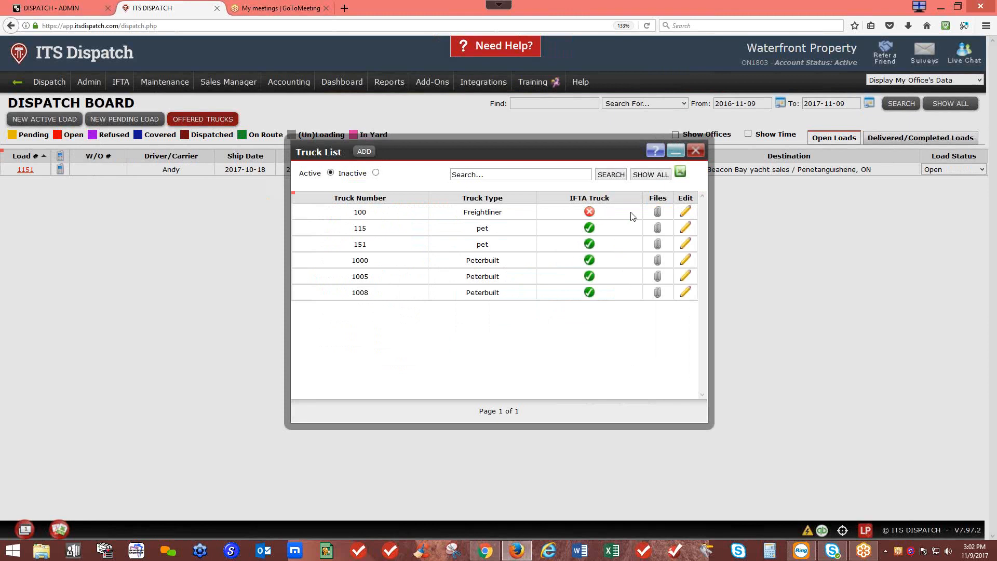
Step: Re-include truck 100 for IFTA, save it, and close the Truck List
left_click(685, 211)
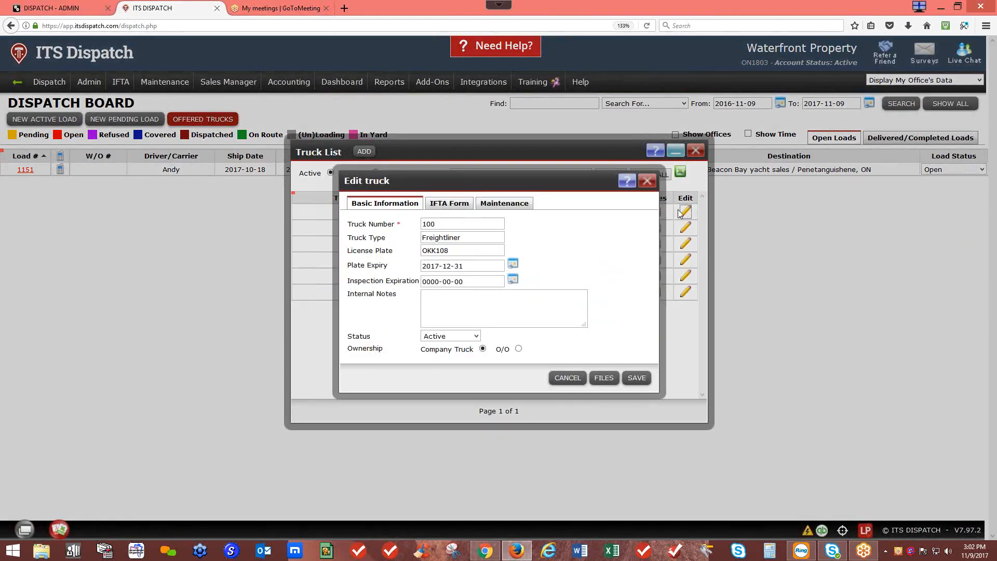
left_click(453, 208)
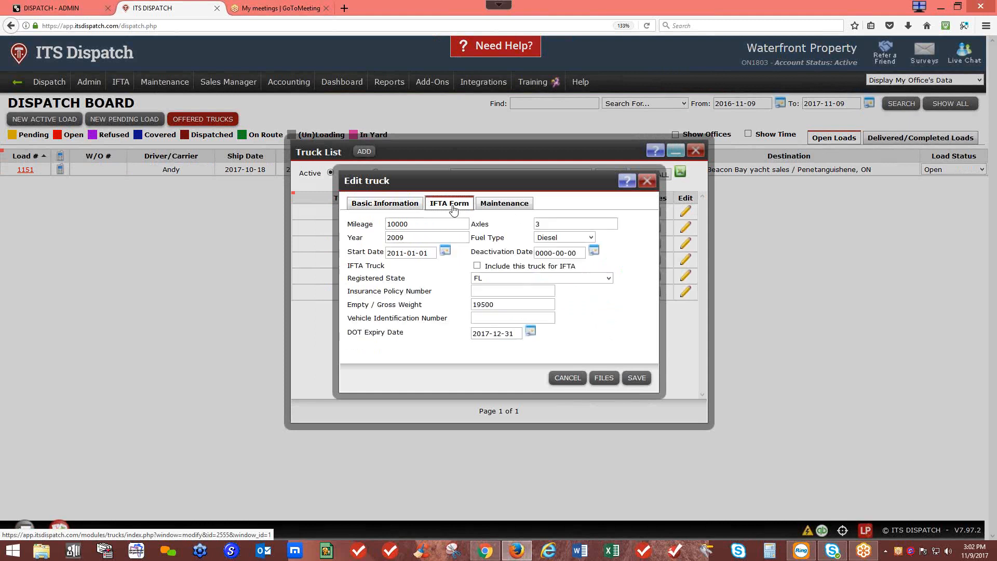
left_click(477, 265)
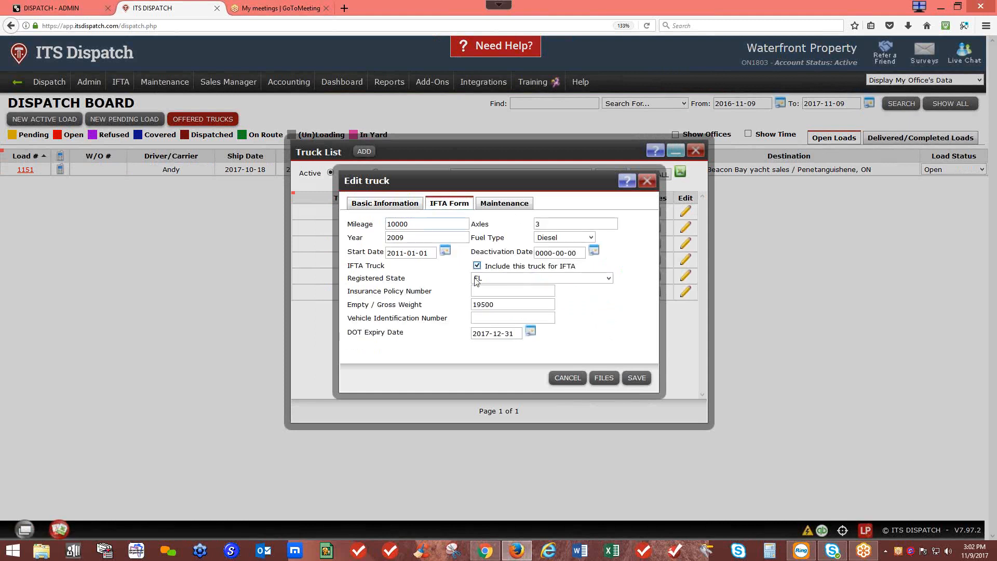
left_click(636, 379)
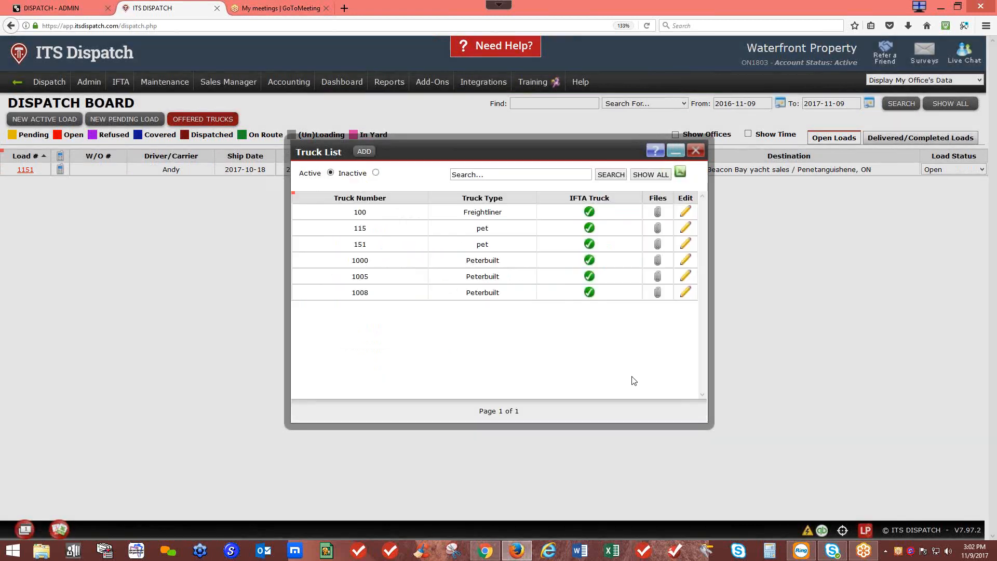
left_click(695, 152)
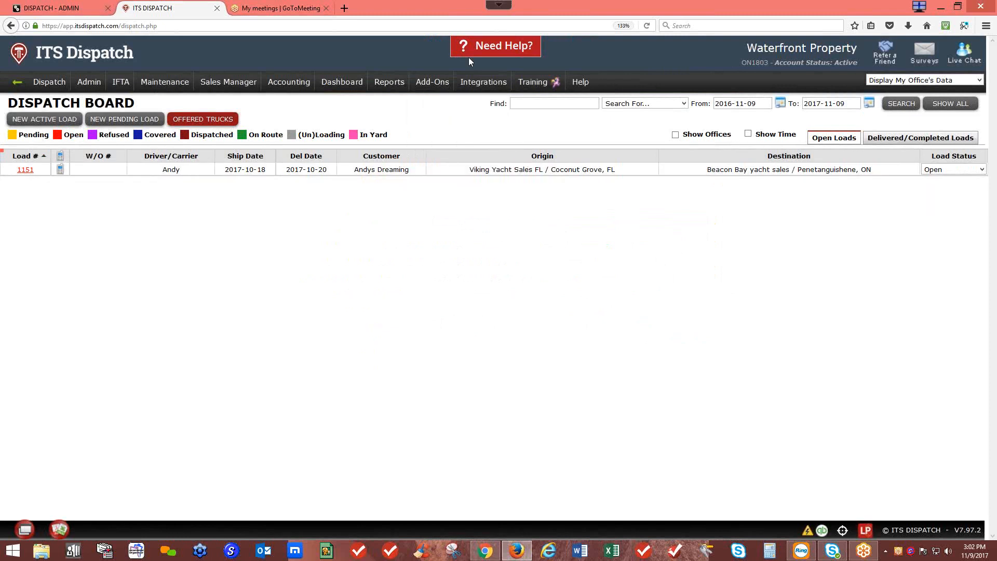
mouse_move(452, 71)
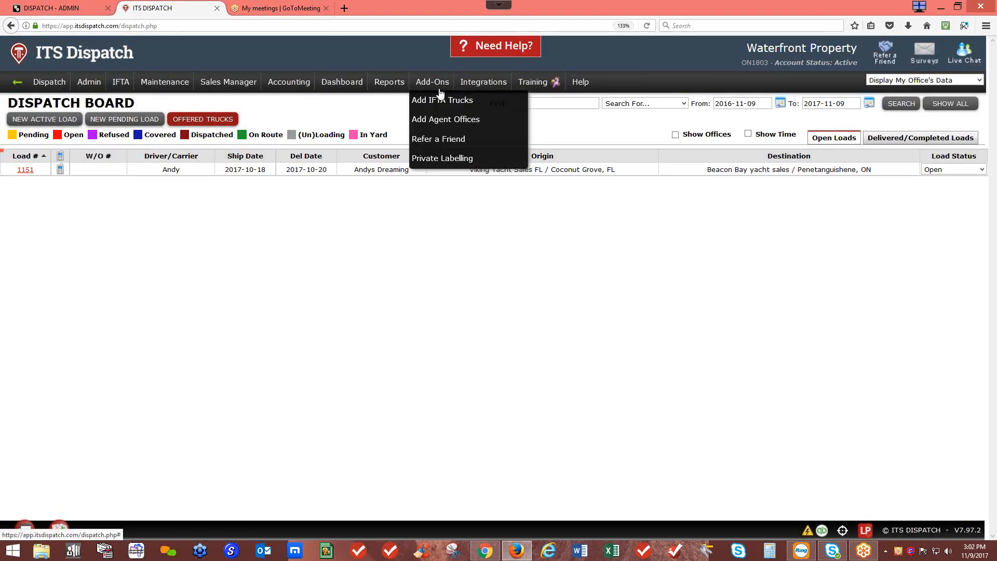
left_click(437, 107)
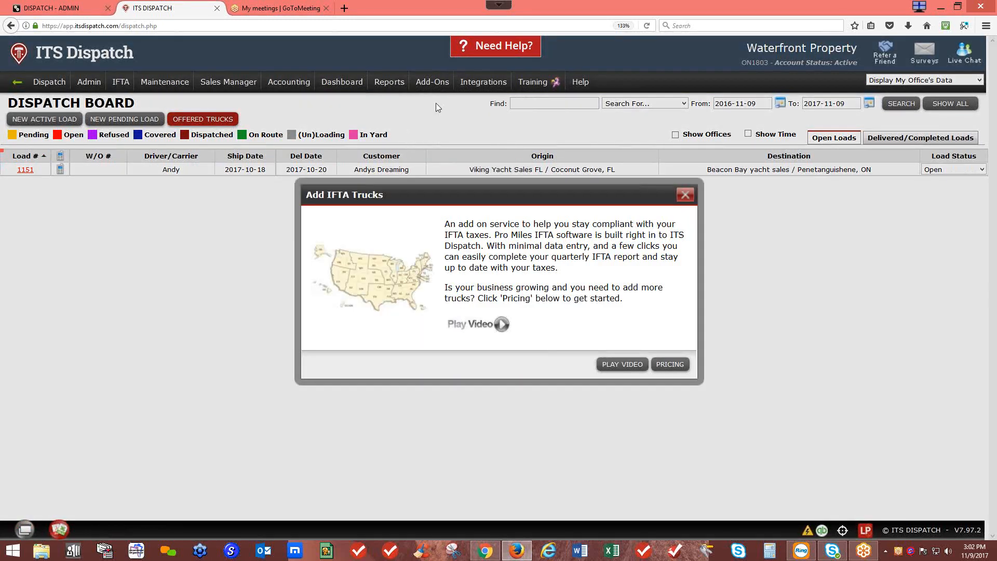
left_click(668, 365)
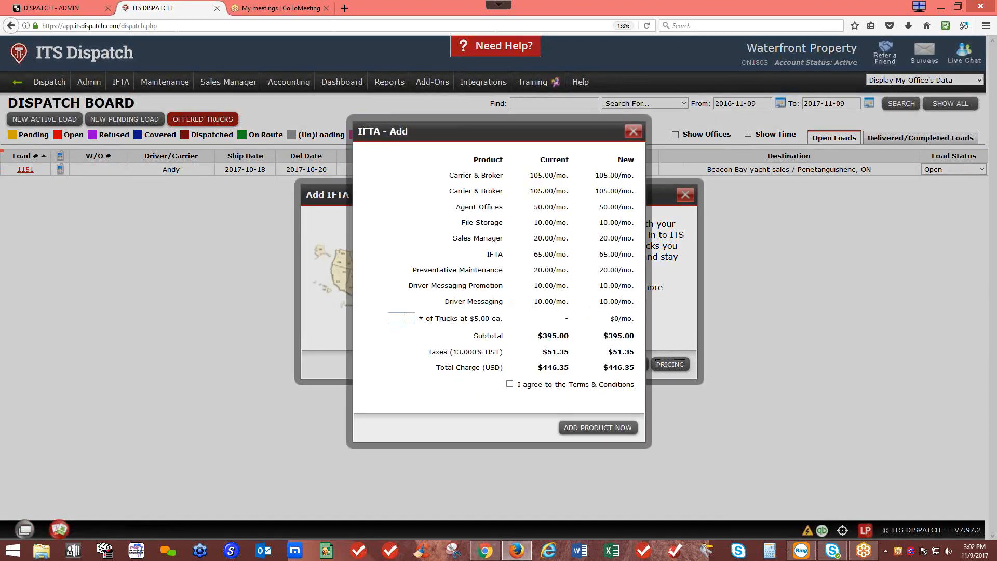
type("1")
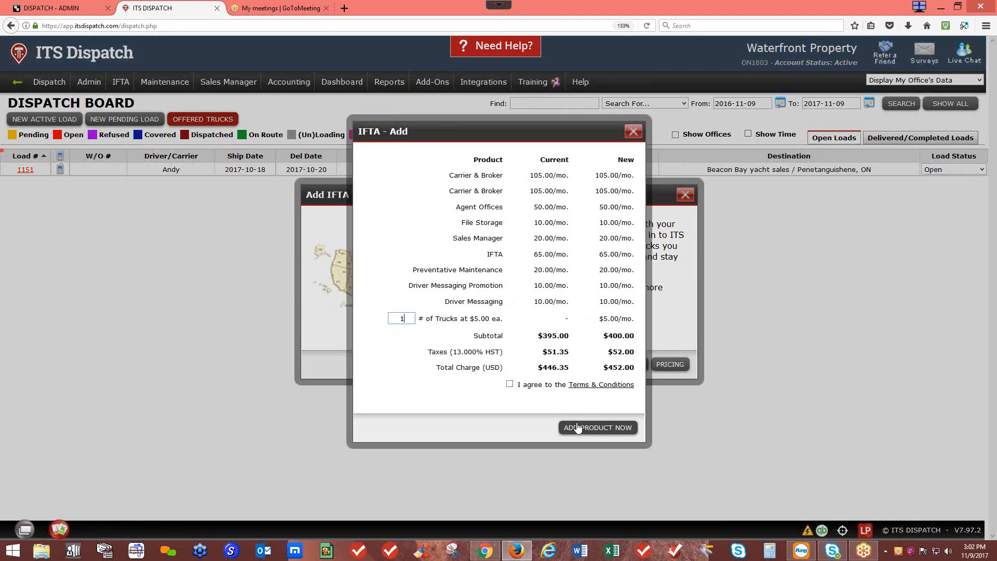
left_click(634, 133)
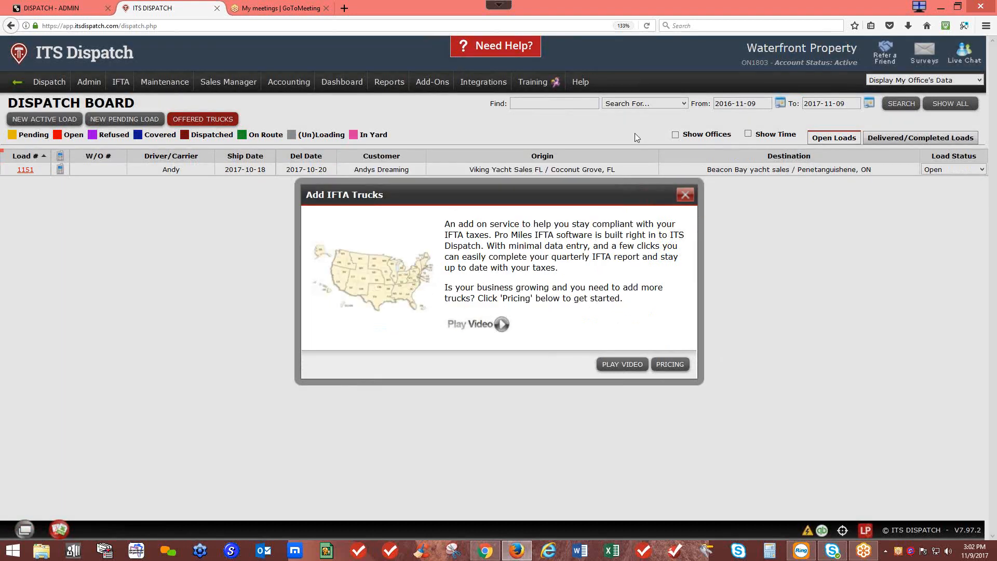
left_click(685, 195)
mouse_move(84, 83)
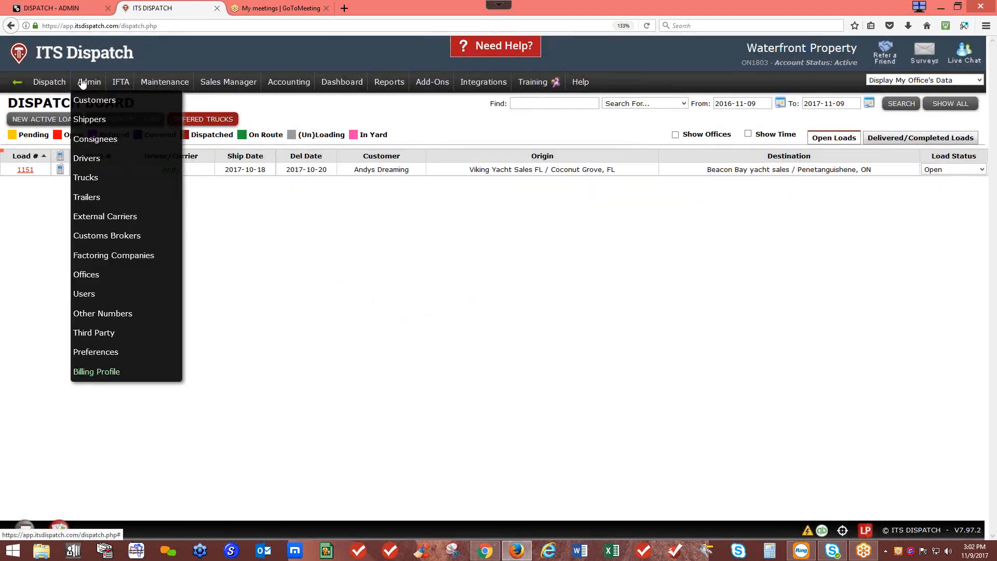
left_click(83, 177)
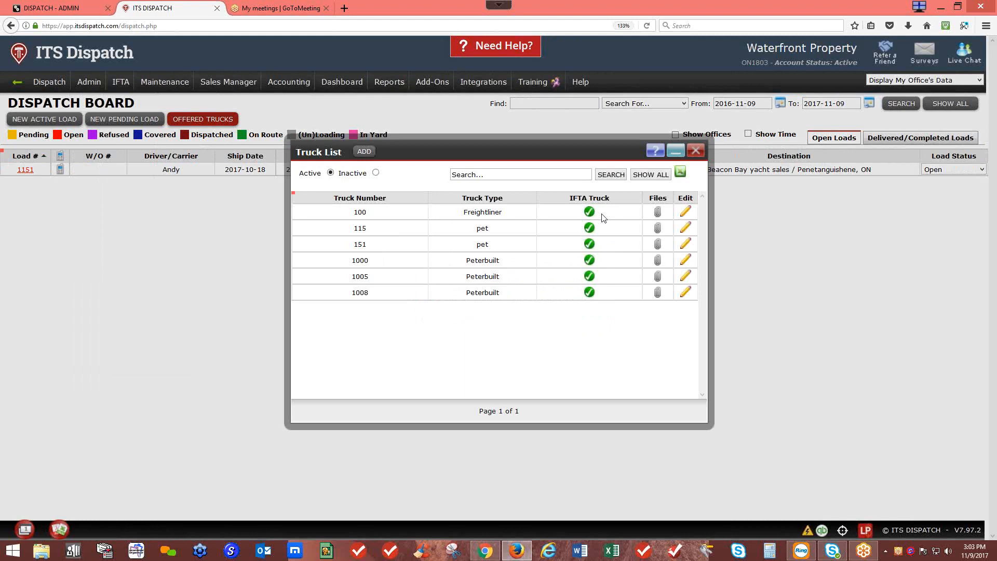
left_click(695, 151)
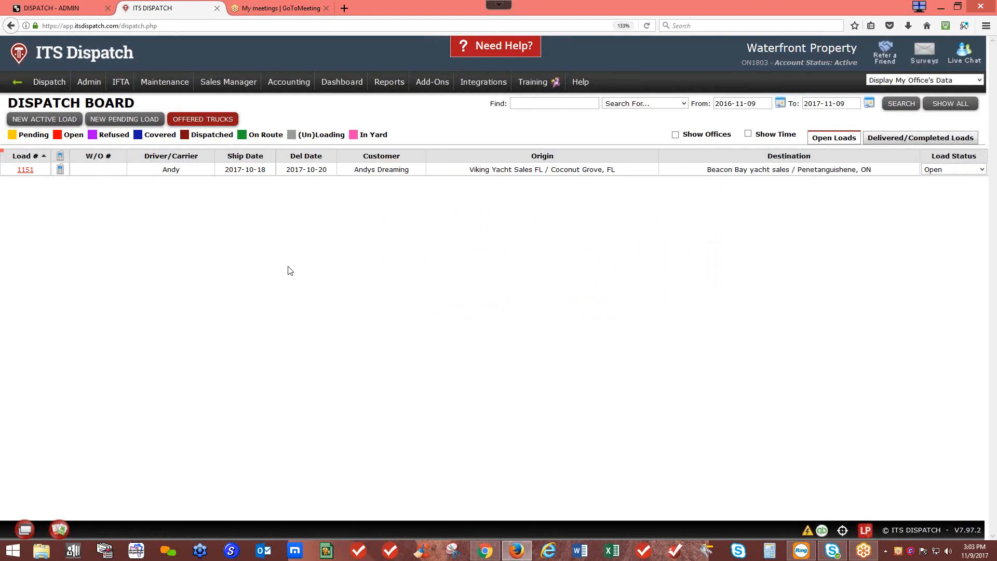
Step: Assign truck 100 to load 1151, dismissing its overdue warning
left_click(13, 174)
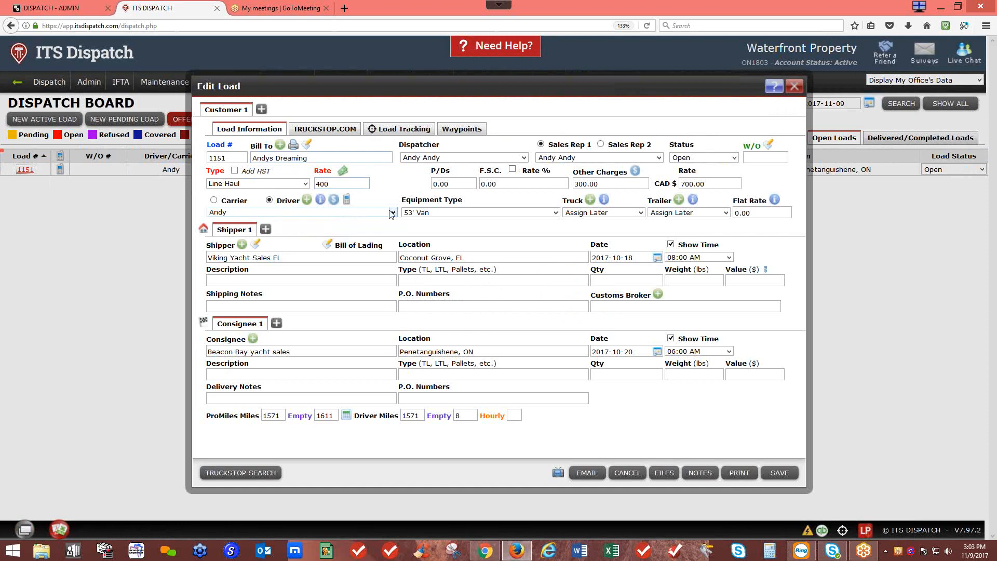
left_click(589, 214)
left_click(580, 257)
left_click(552, 238)
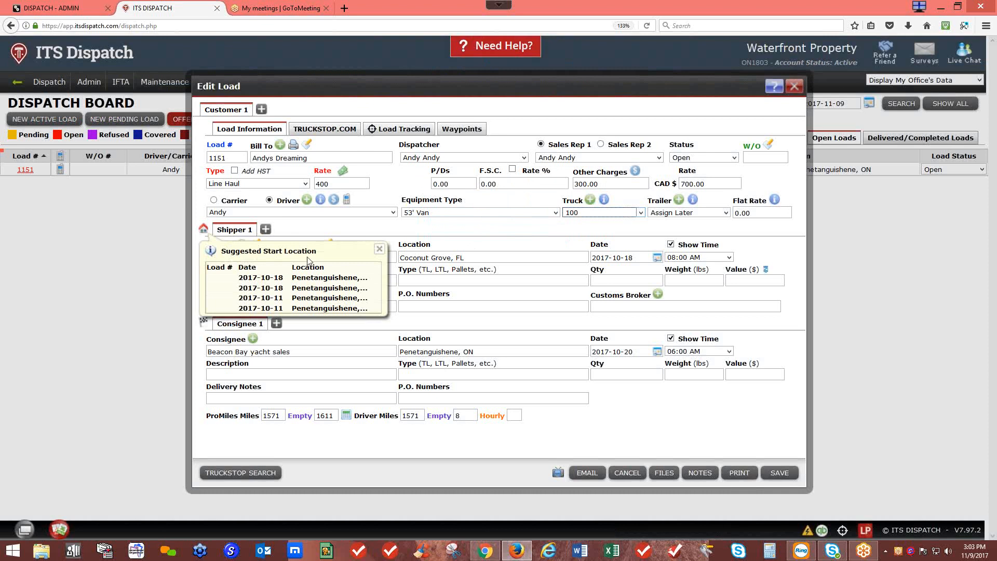
Step: Set load 1151's start location to Penetanguishene, ON and accept the odometer change
left_click(203, 230)
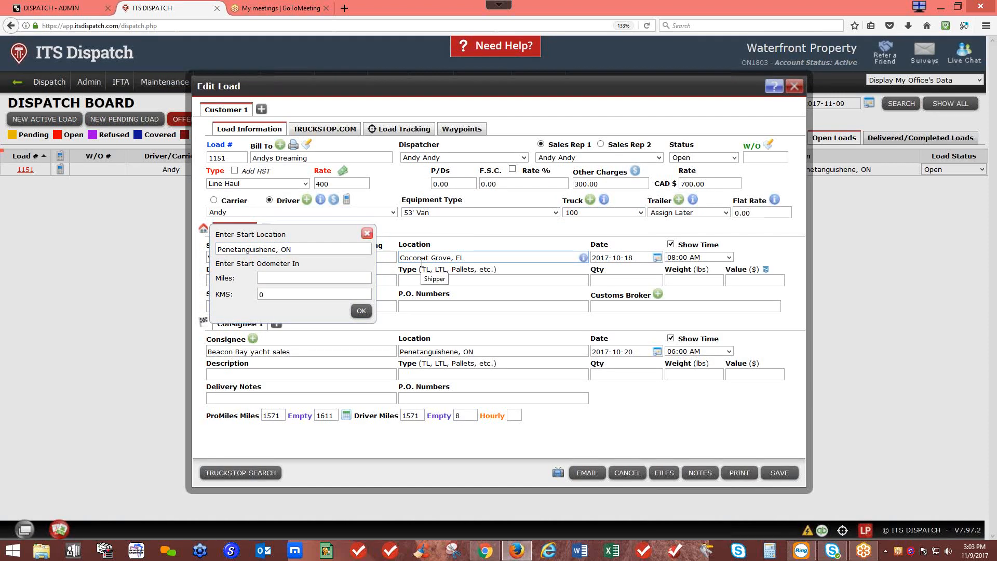
left_click(362, 311)
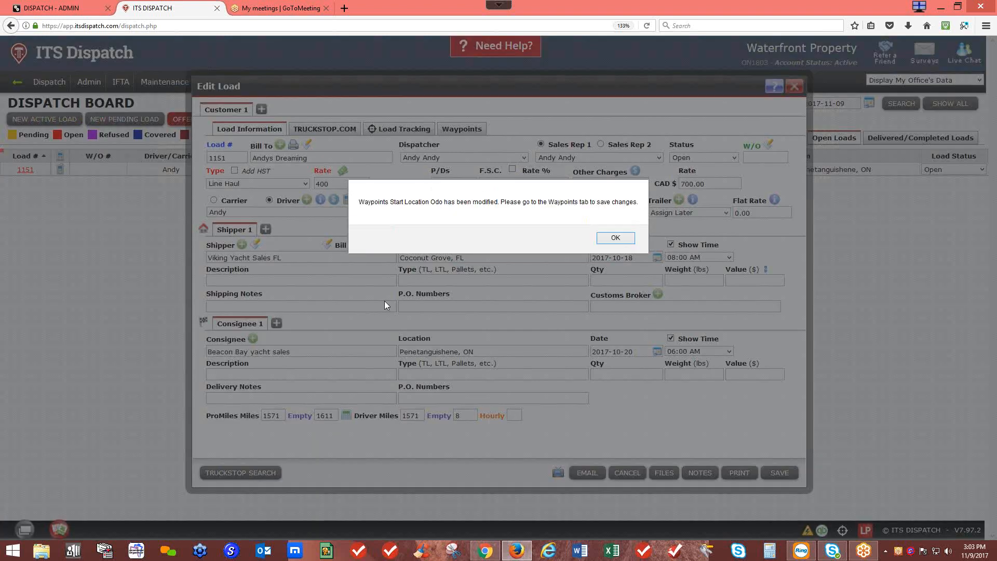
left_click(605, 239)
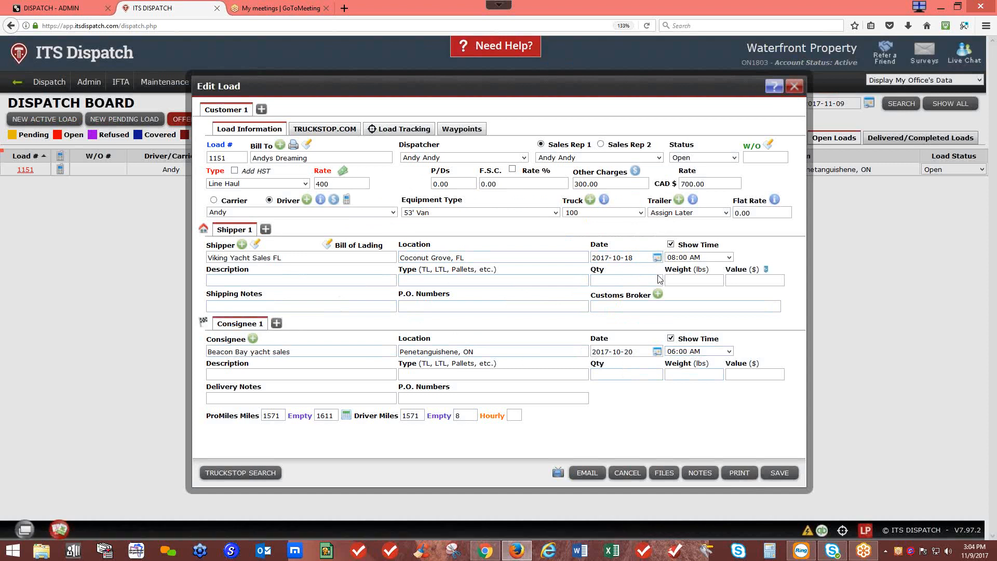
Step: Hide Shipper 1 and Consignee 1 times and recalculate distances so Empty reads 1571
left_click(671, 244)
left_click(670, 338)
left_click(346, 416)
left_click(203, 230)
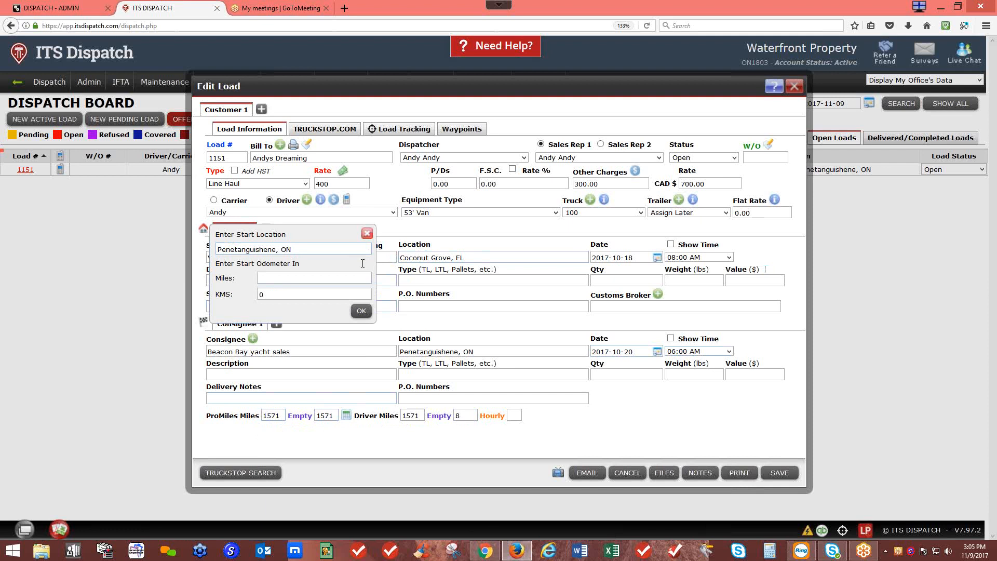
left_click(367, 234)
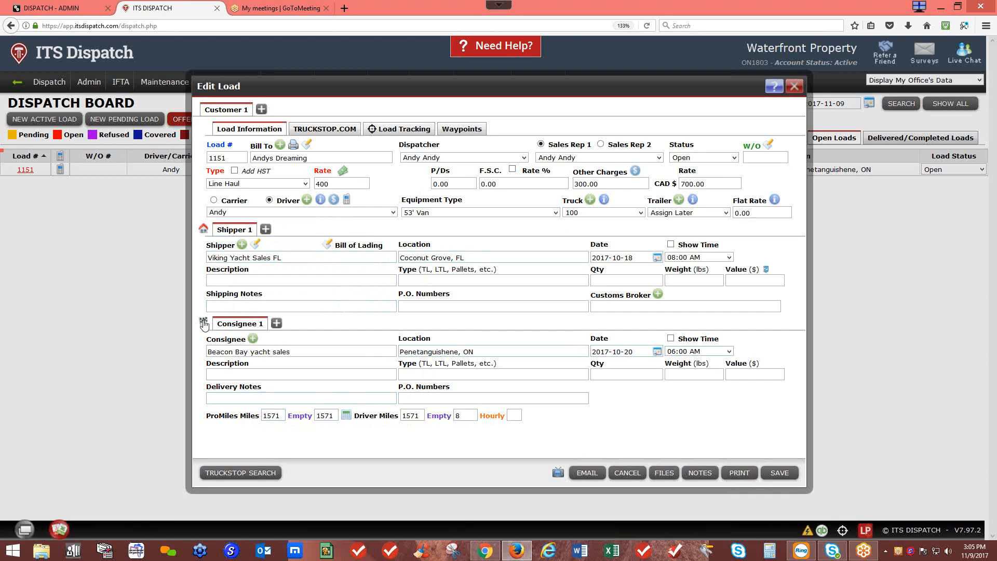
Step: Change load 1151's finish location to Barrie, ON and recalculate empty miles to 1611
left_click(203, 323)
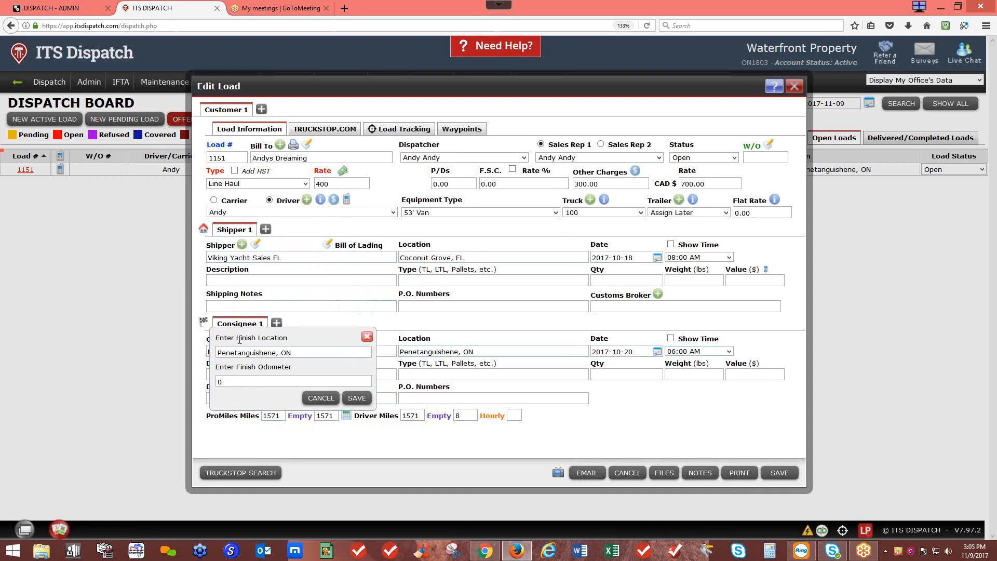
left_click_drag(217, 353, 325, 349)
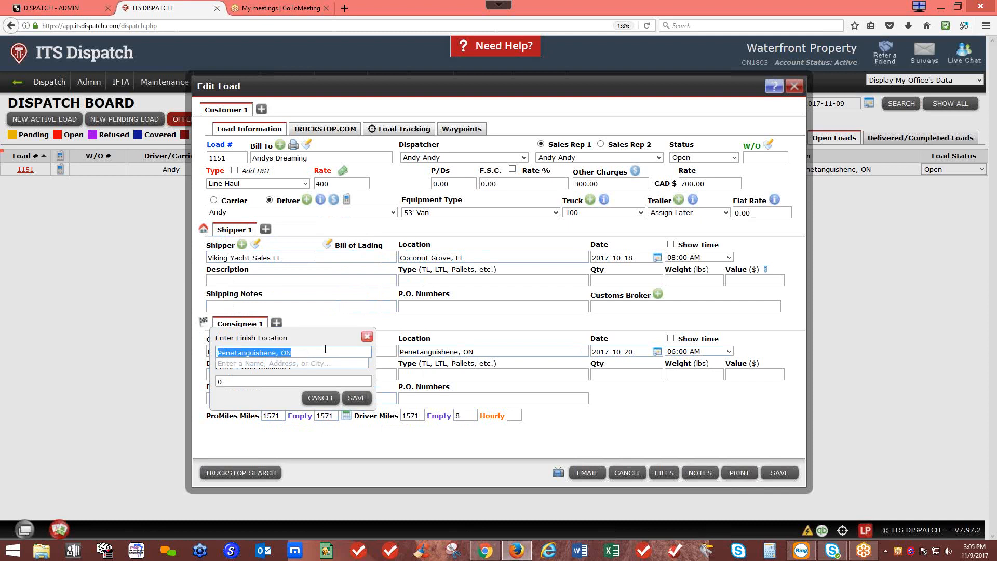
type("Barrie")
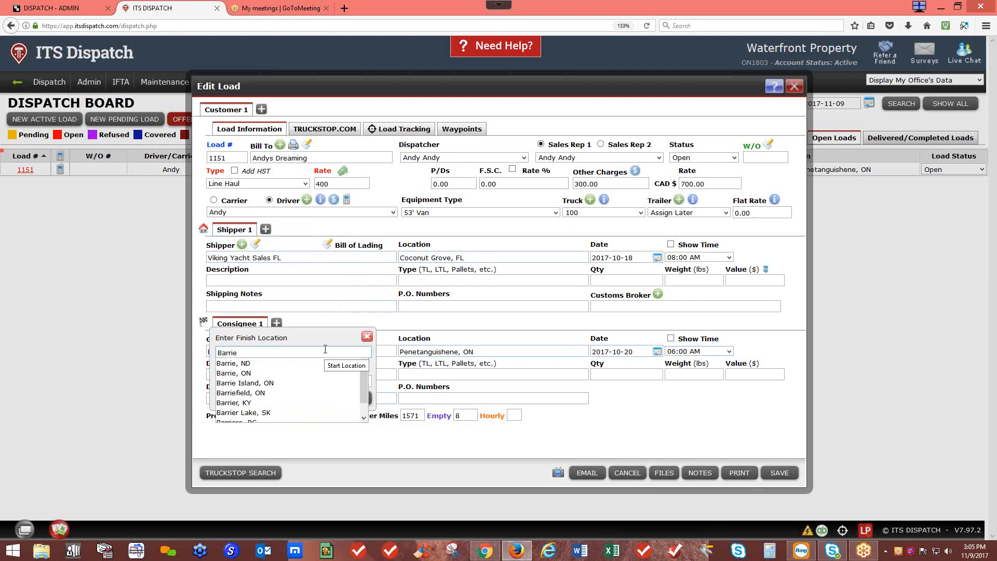
left_click(249, 372)
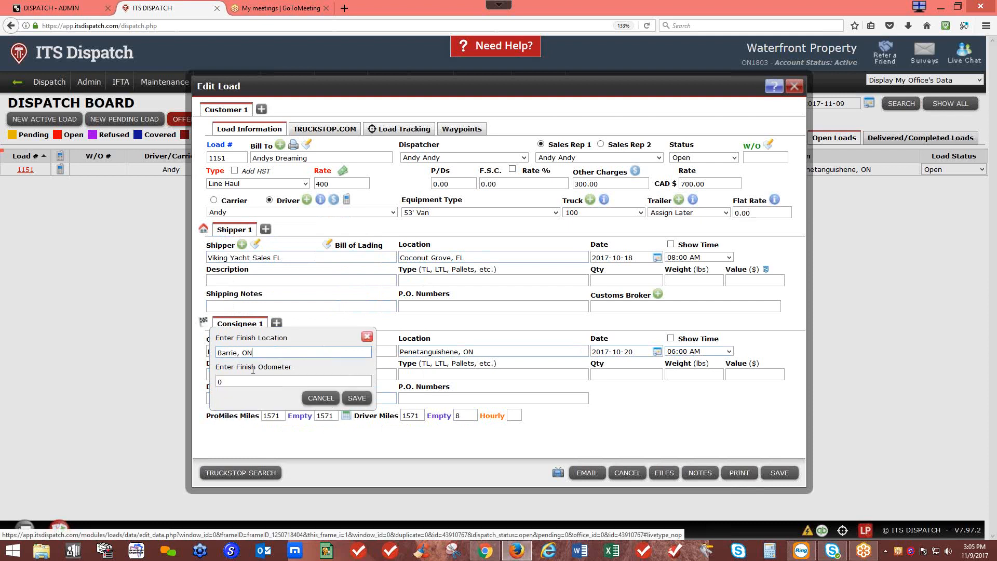
left_click(358, 398)
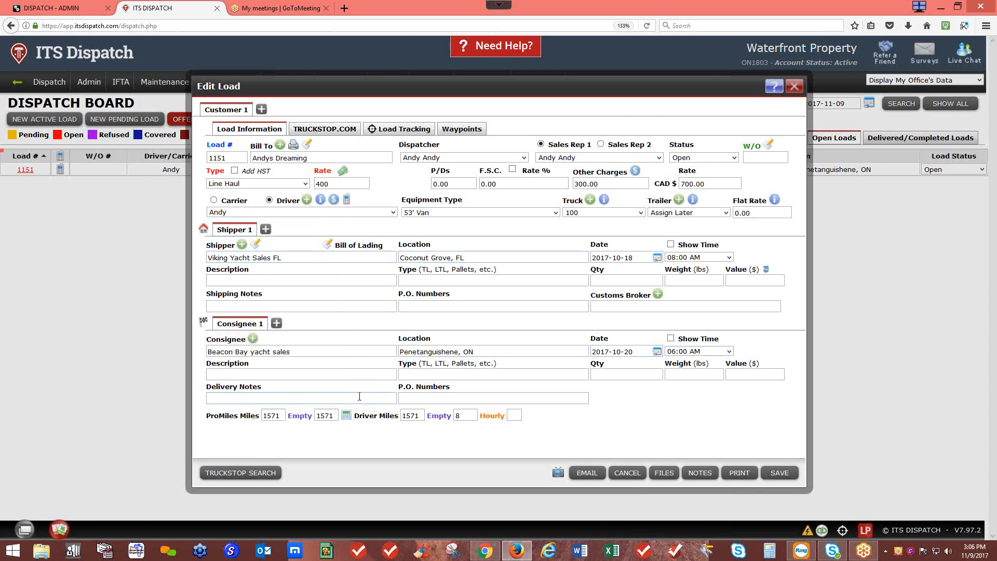
left_click(345, 415)
Step: Recheck the finish entry and confirm the Penetanguishene, ON start location
left_click(203, 323)
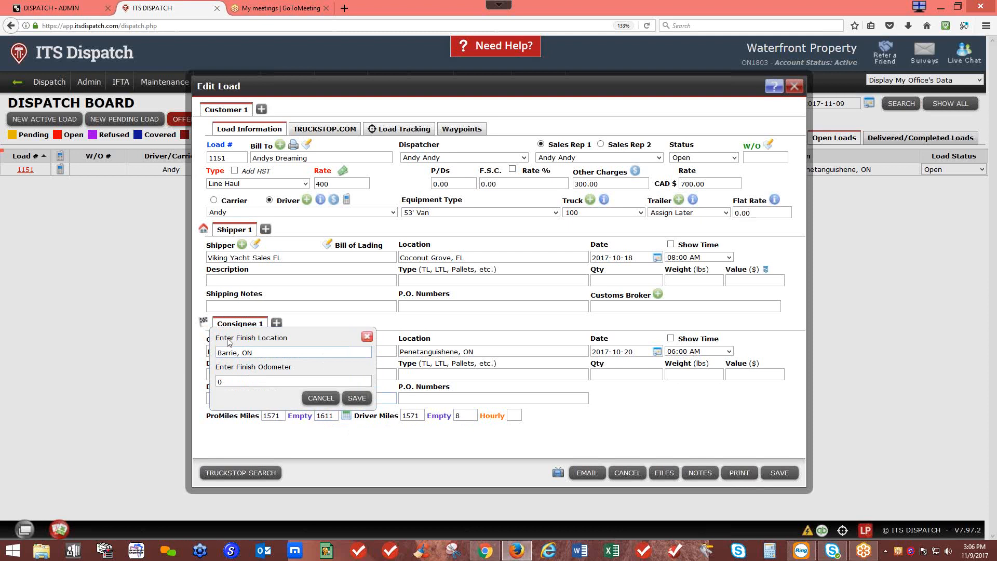
left_click(206, 239)
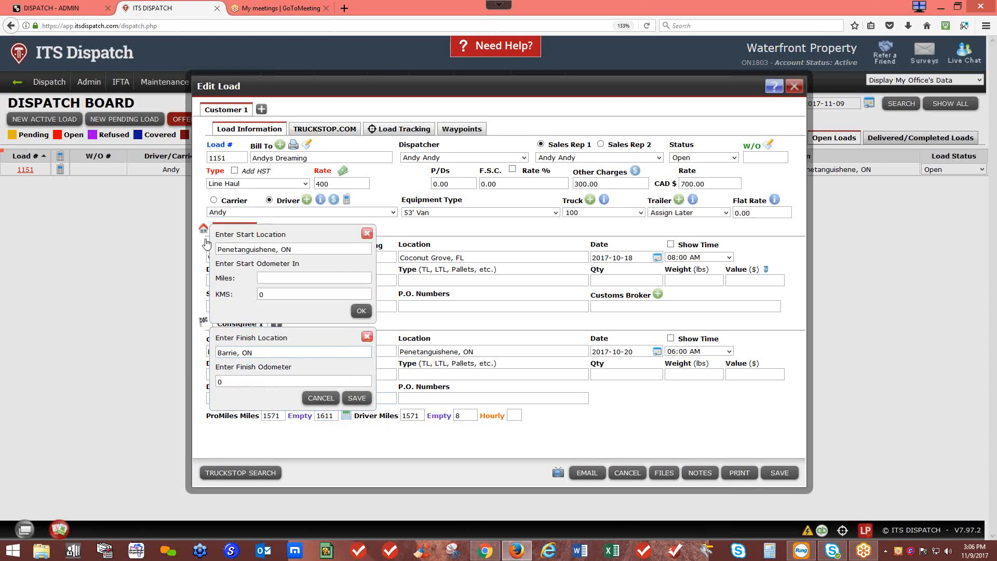
left_click(582, 257)
left_click(357, 398)
left_click(361, 310)
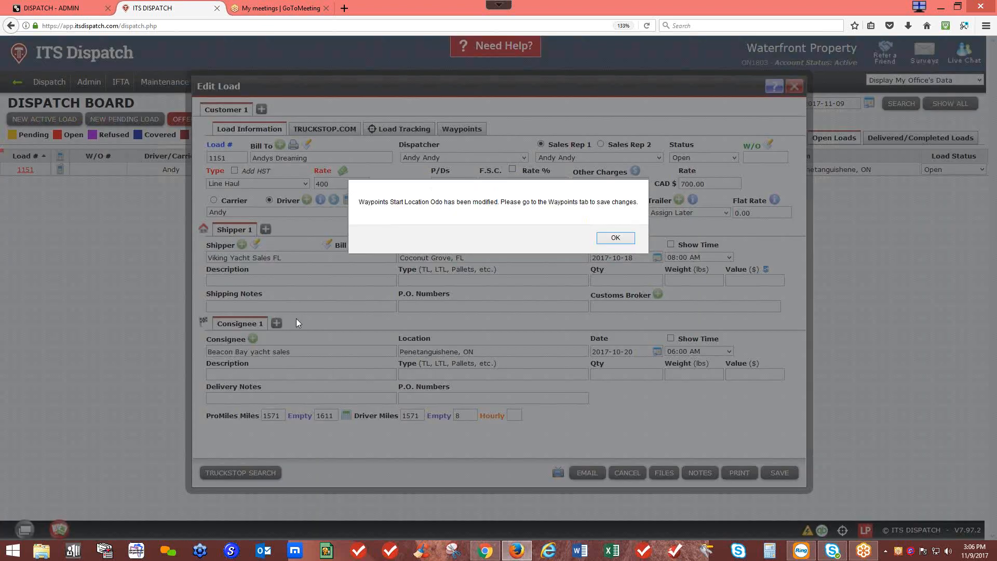
left_click(624, 238)
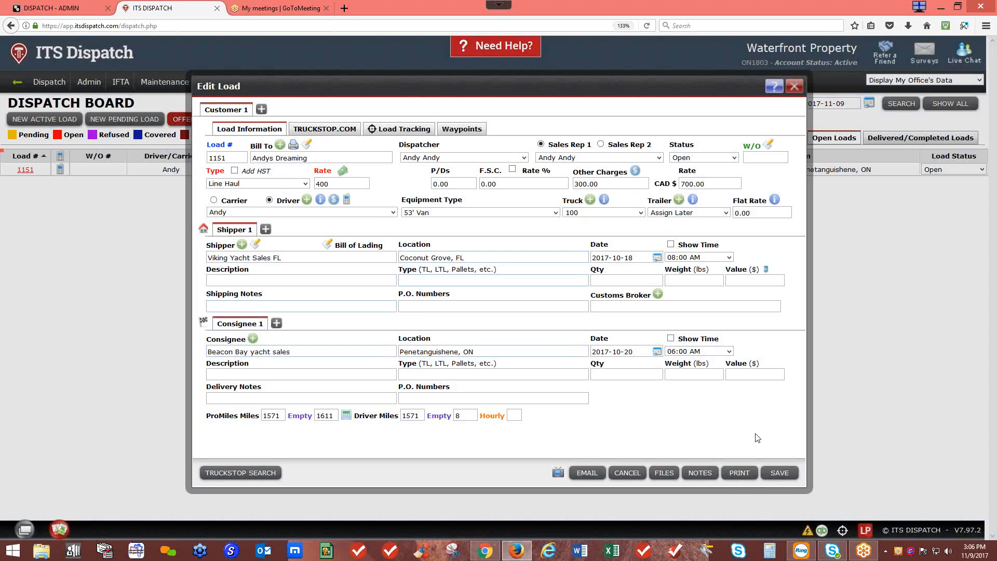
Step: Save load 1151 and reopen it from the dispatch board
left_click(774, 472)
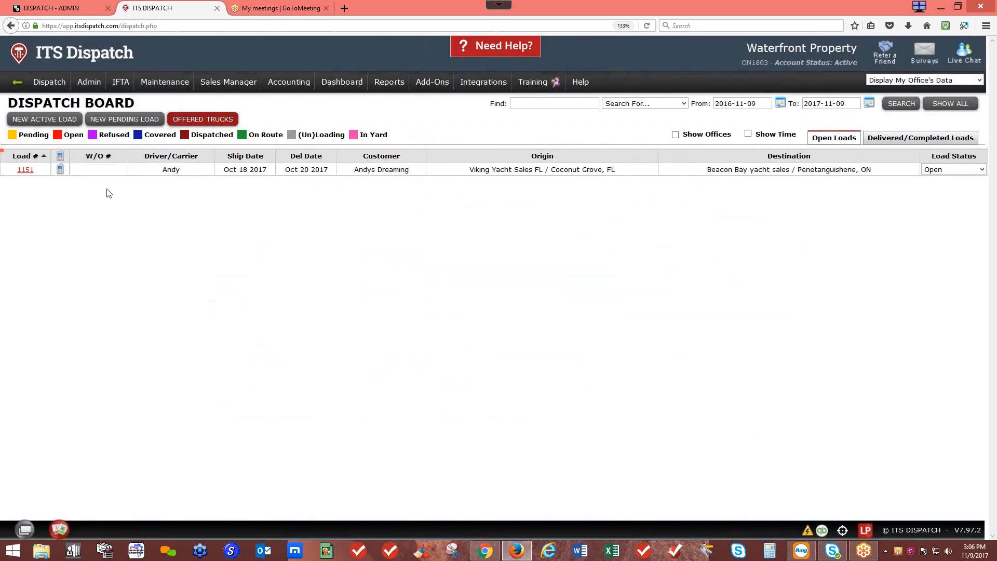
left_click(32, 177)
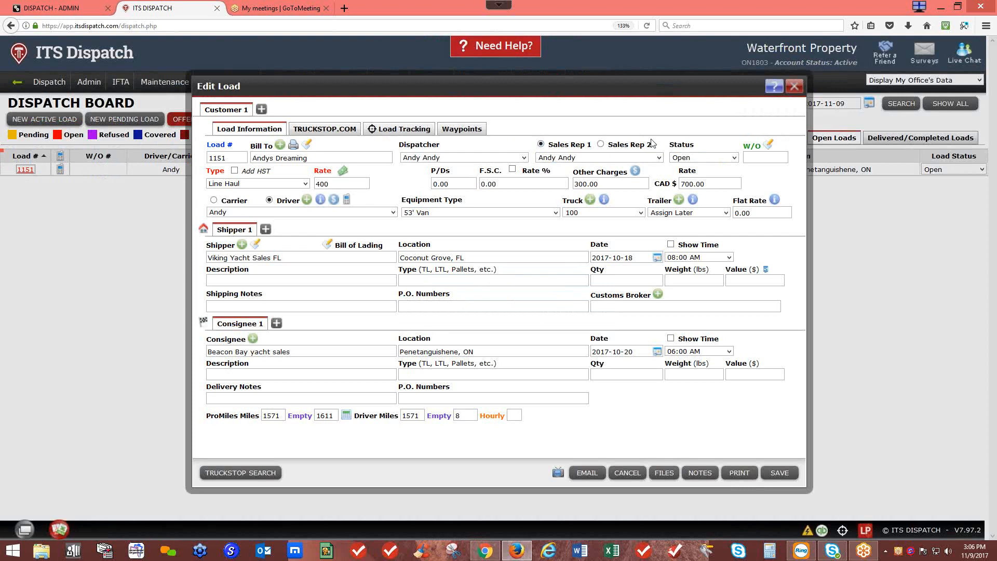
Step: Keep load 1151's status as Open and view truck 100's Waypoints
left_click(734, 158)
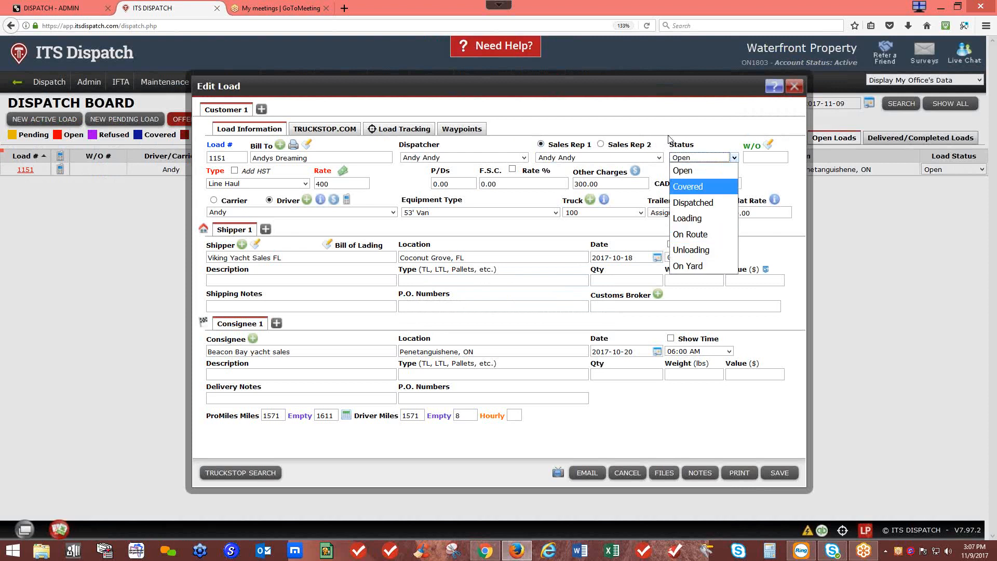
left_click(670, 139)
left_click(477, 129)
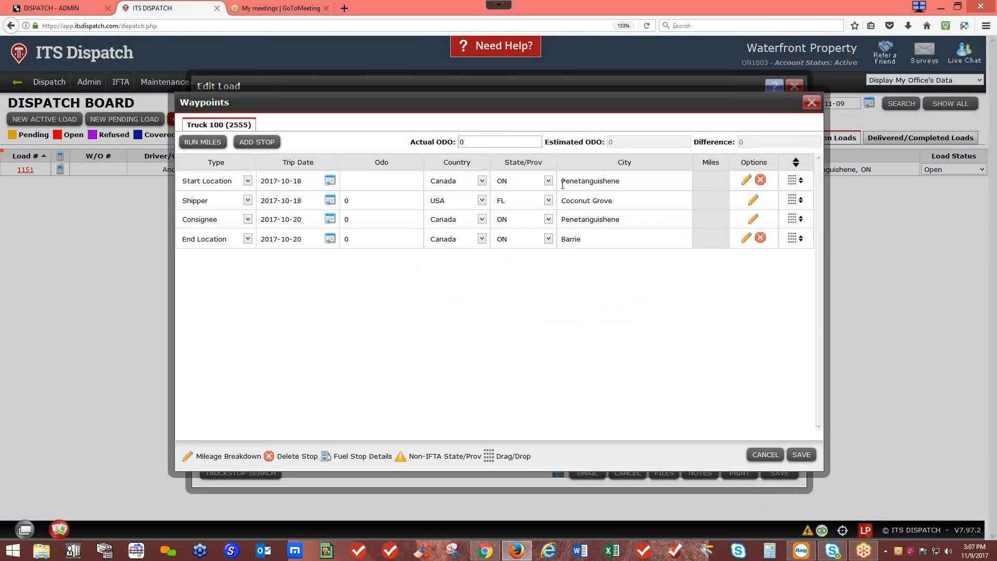
Step: Run miles for all waypoints to reach odometer 3182, reviewing the shipper leg's state breakdown
double_click(571, 239)
left_click(203, 143)
left_click(587, 237)
left_click(752, 201)
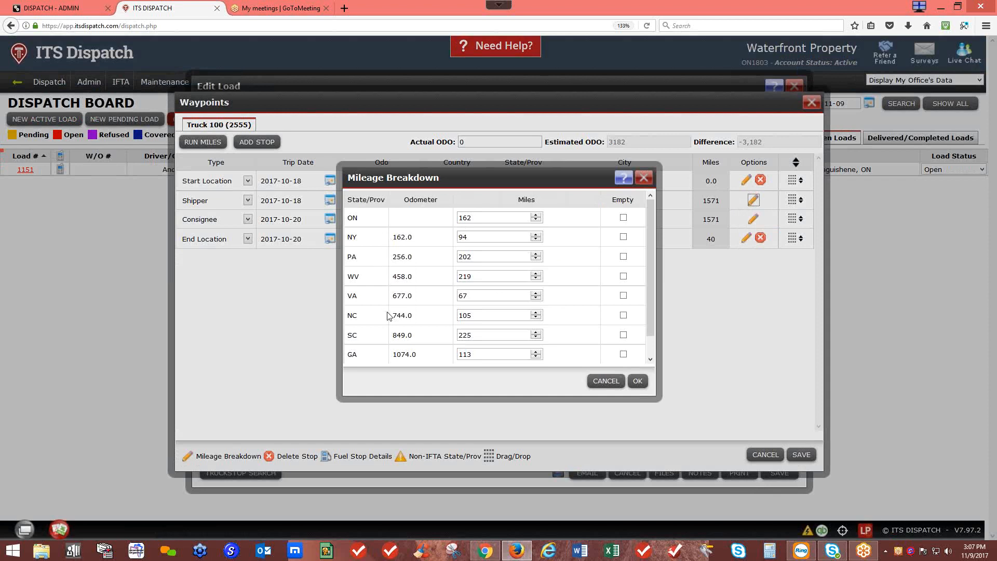
scroll(388, 317, "down", 1)
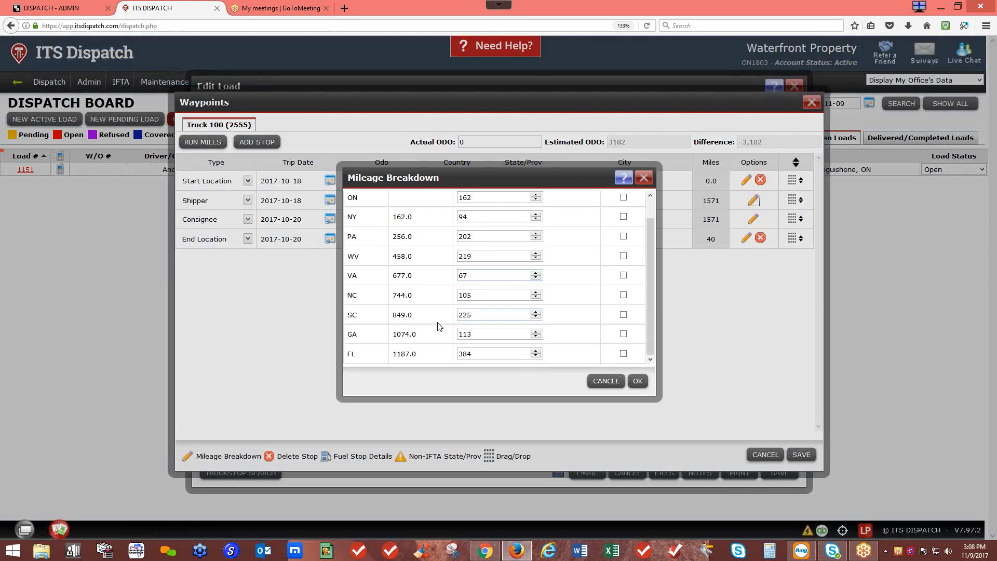
left_click(645, 181)
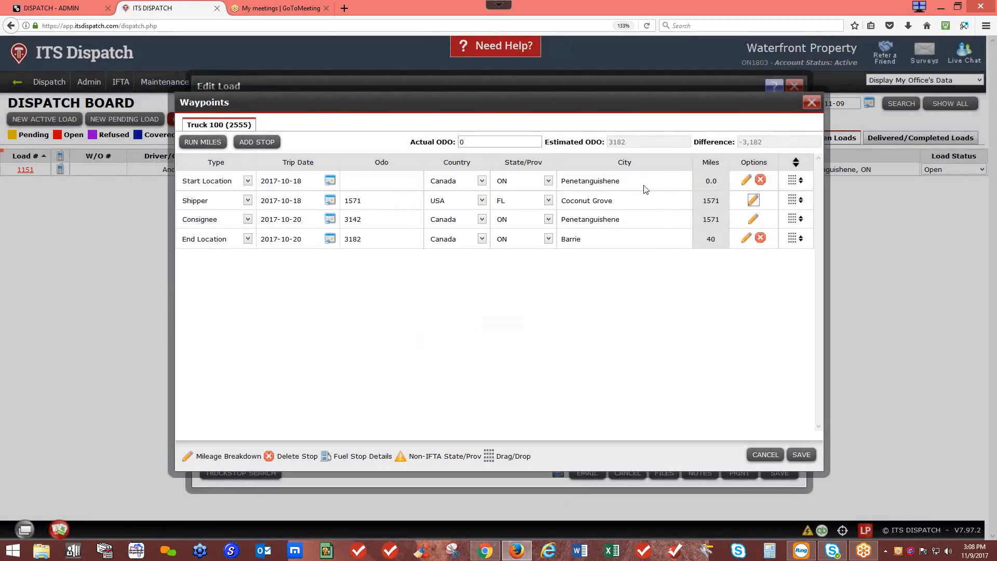
Step: Add a new Stop waypoint dated 2017-10-18
left_click(258, 144)
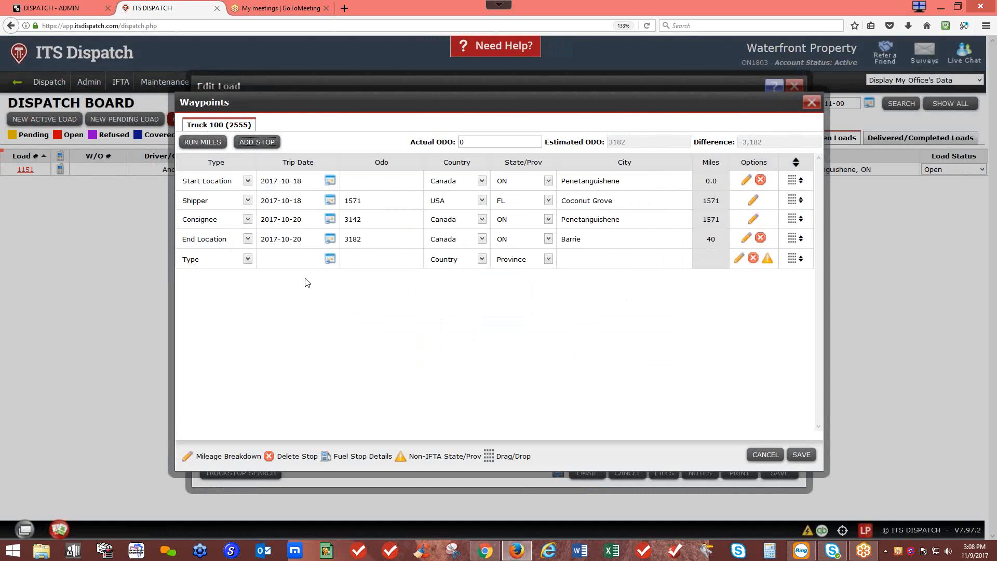
left_click(248, 260)
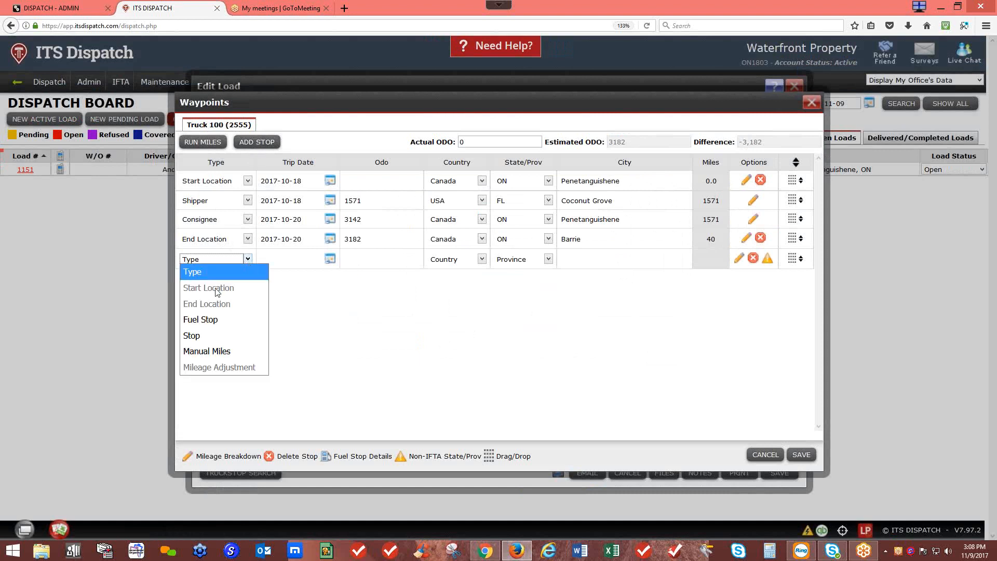
left_click(200, 335)
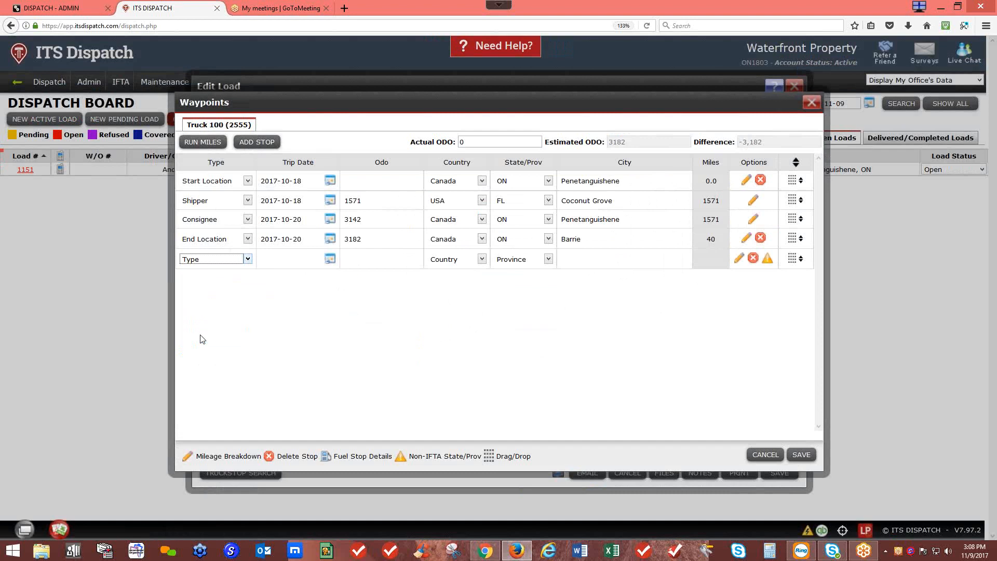
left_click(330, 260)
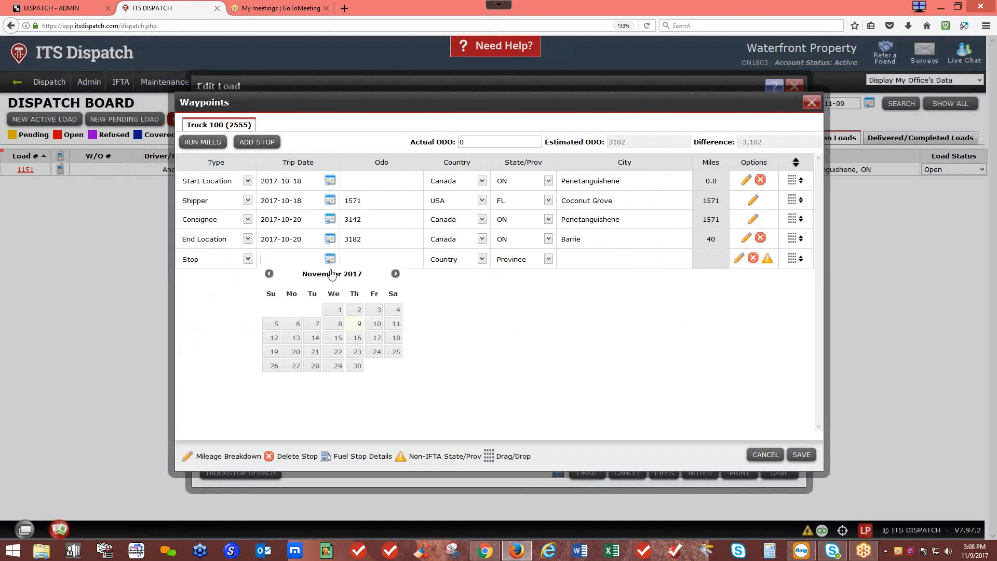
left_click(269, 274)
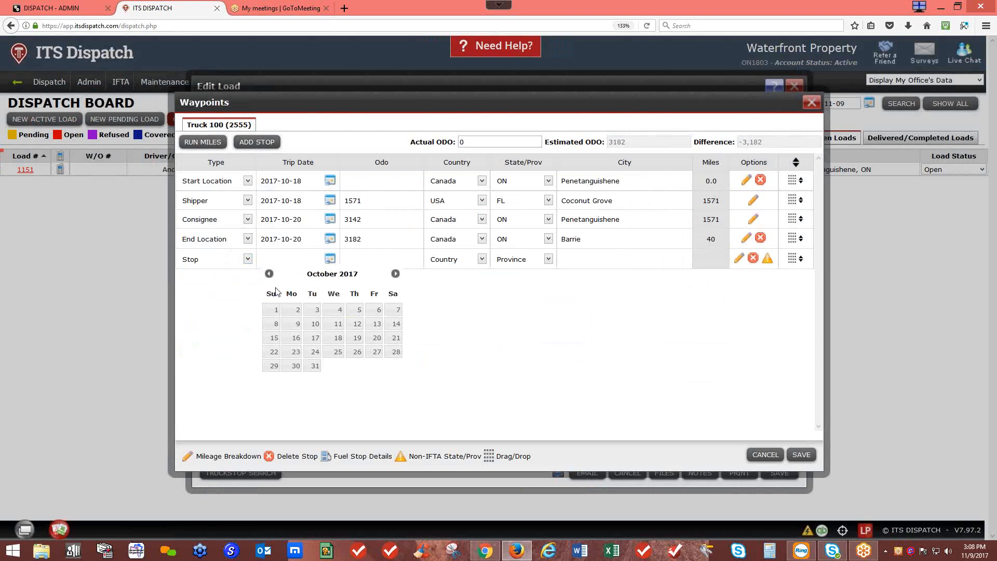
left_click(335, 339)
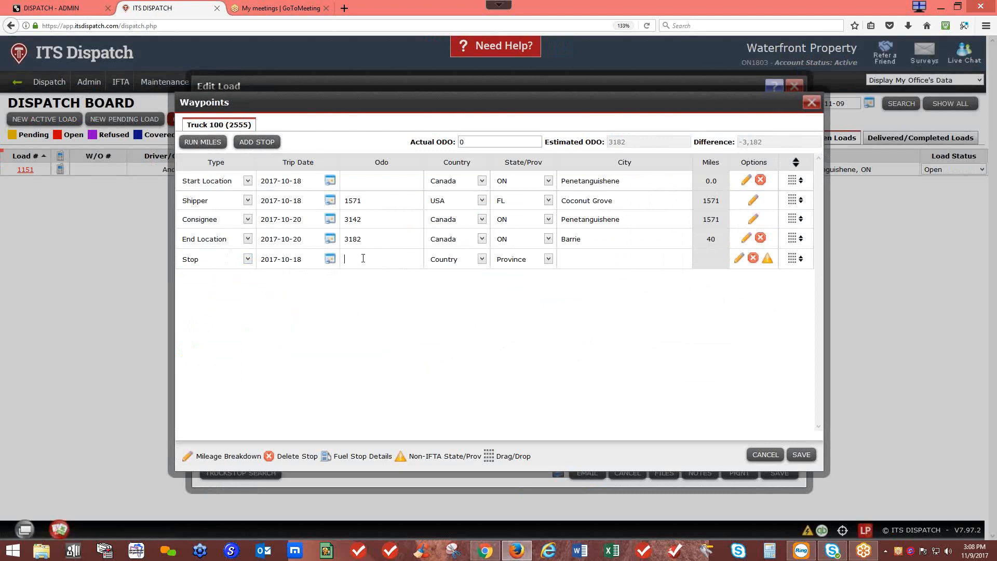
Step: Give the stop odometer 0 and location Atlanta, GA, USA
left_click(365, 260)
type("0")
left_click(482, 262)
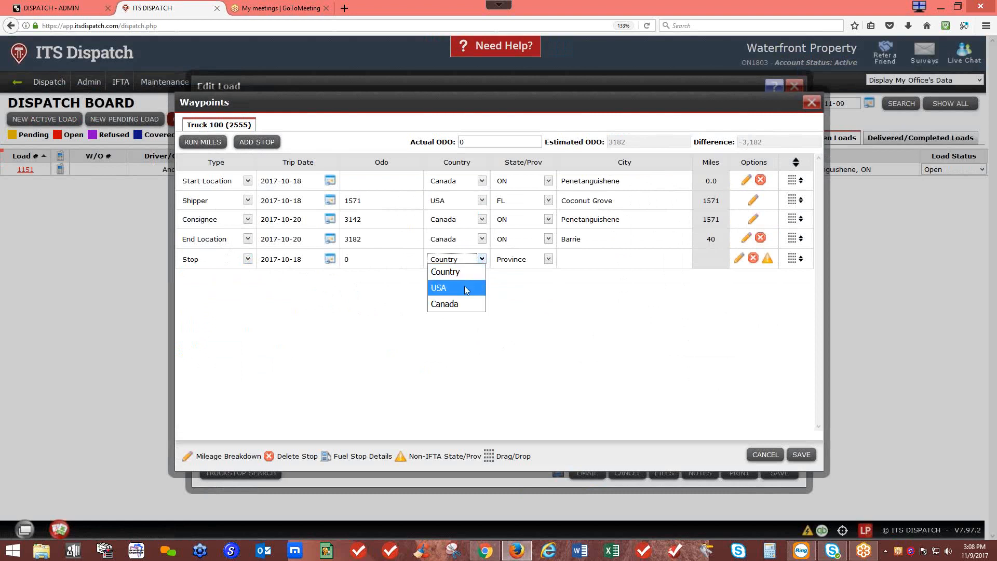
left_click(465, 286)
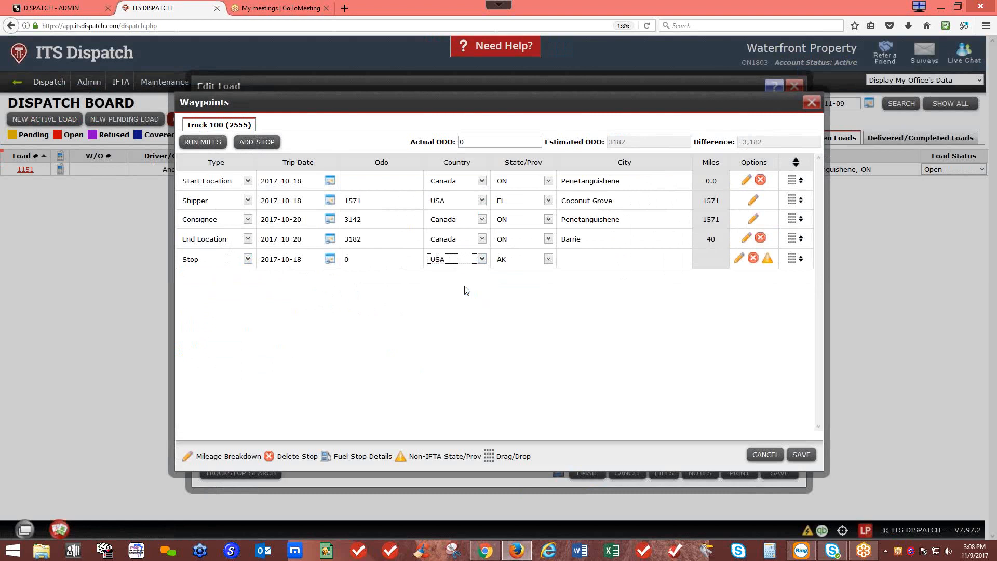
left_click(548, 261)
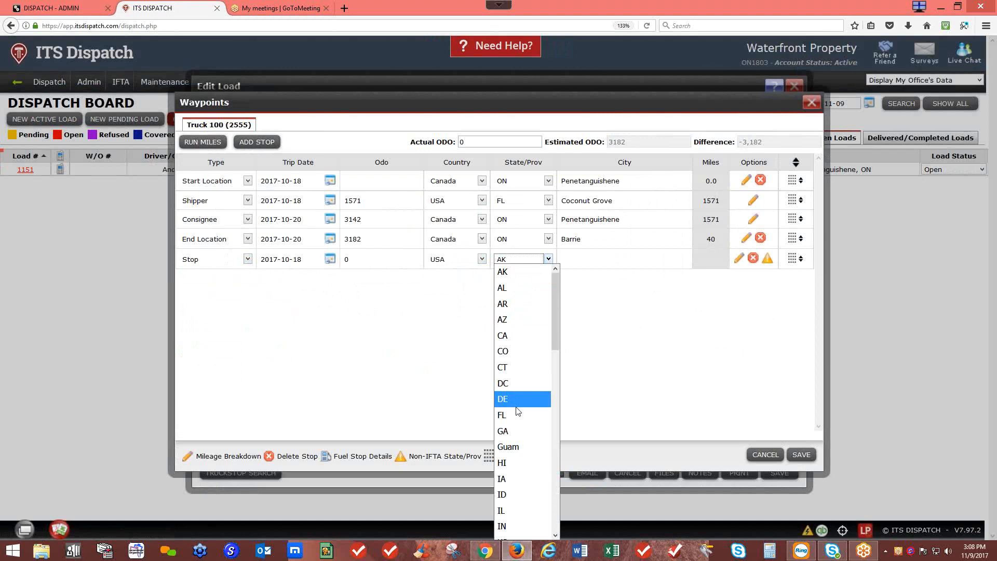
left_click(518, 430)
left_click(583, 274)
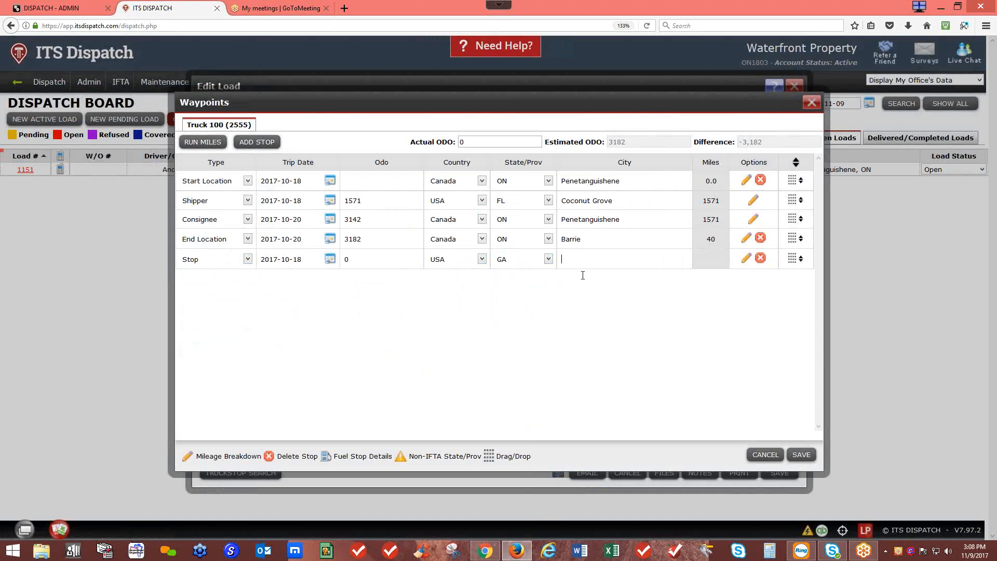
type("Atlan")
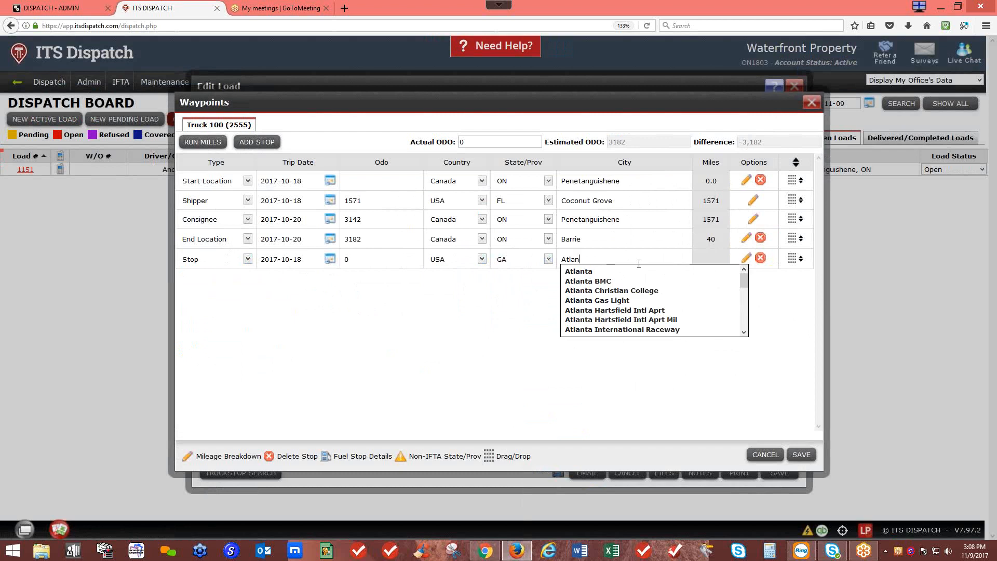
left_click(608, 271)
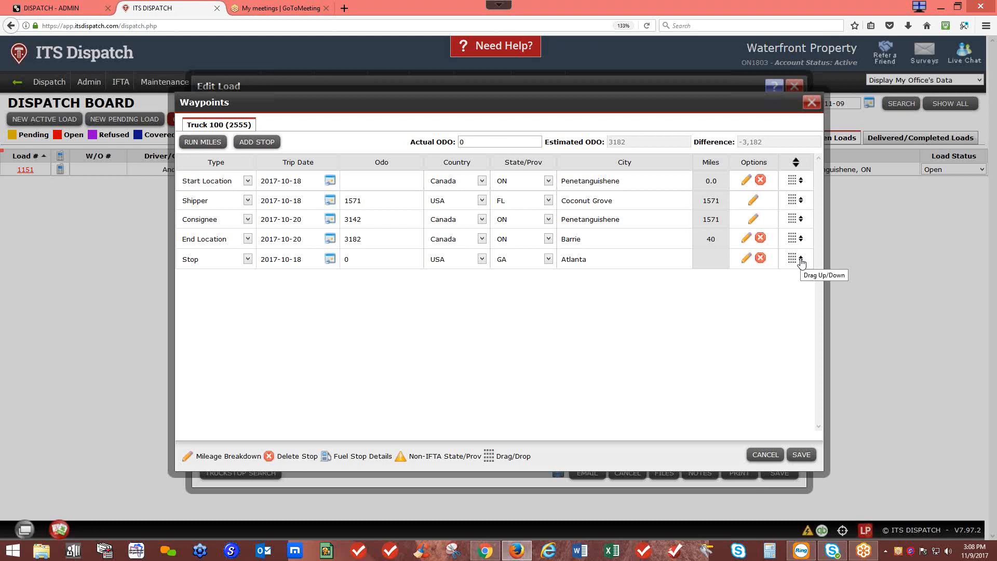
left_click_drag(803, 262, 803, 201)
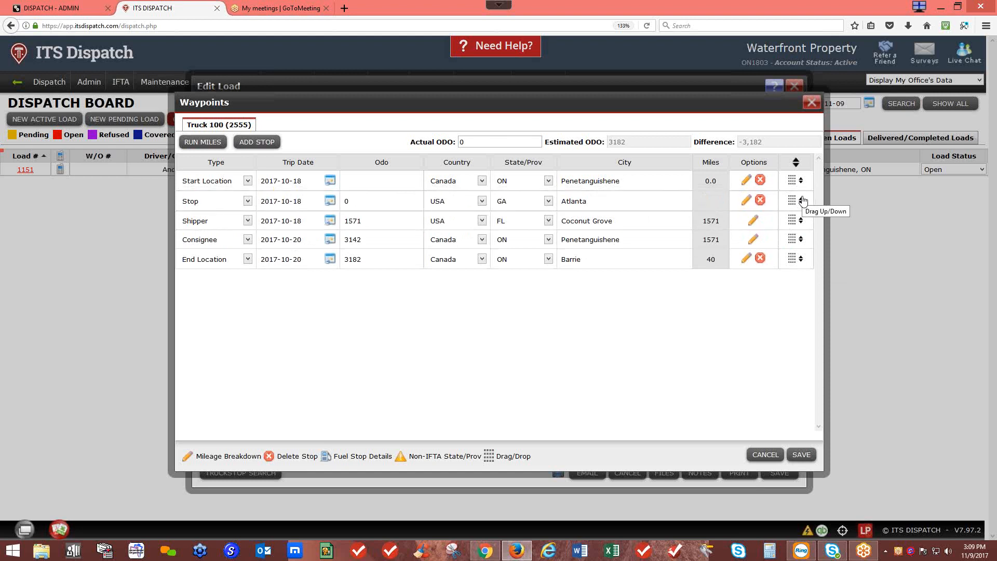
left_click(216, 143)
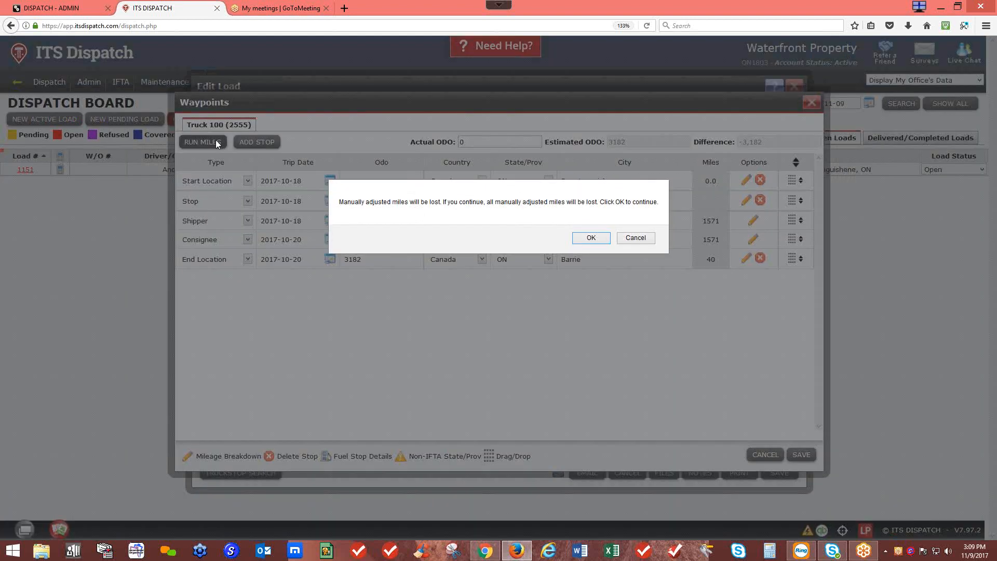
left_click(600, 237)
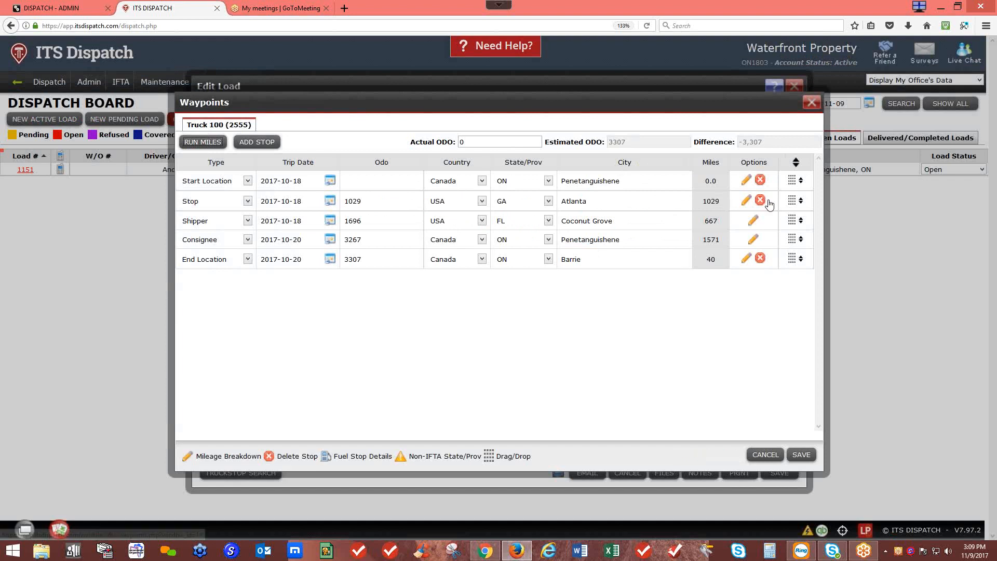
left_click(747, 201)
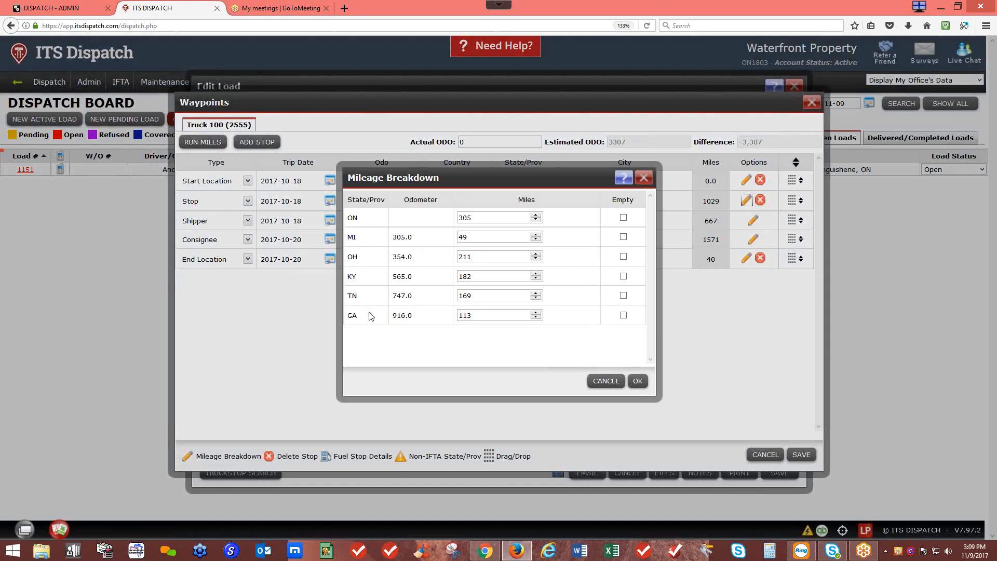
left_click(644, 178)
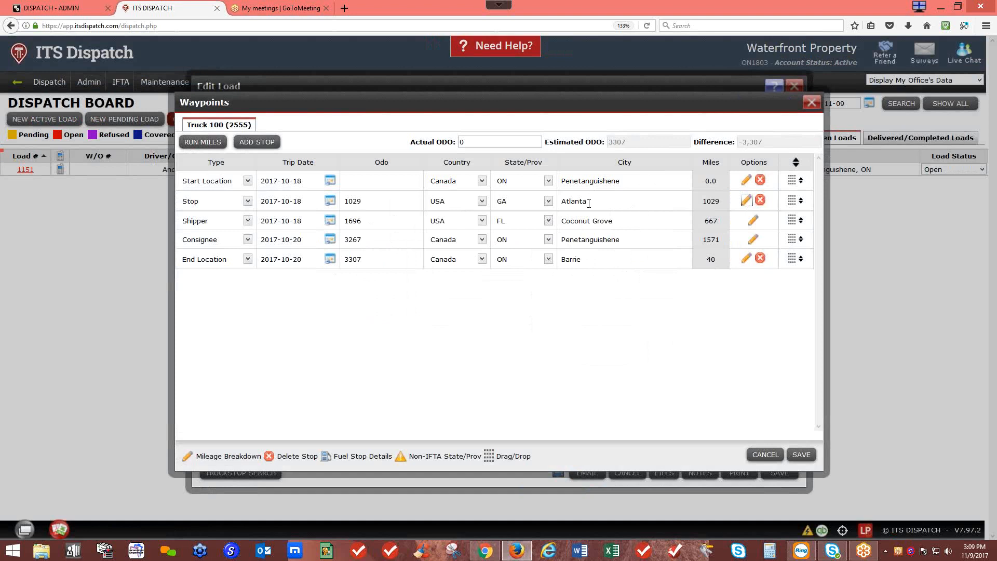
left_click(753, 222)
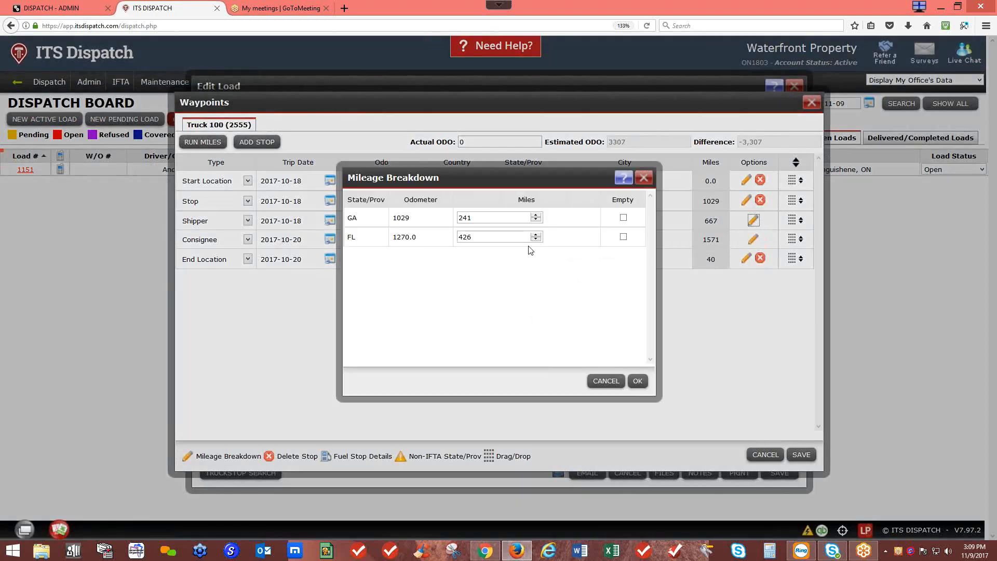
left_click(644, 179)
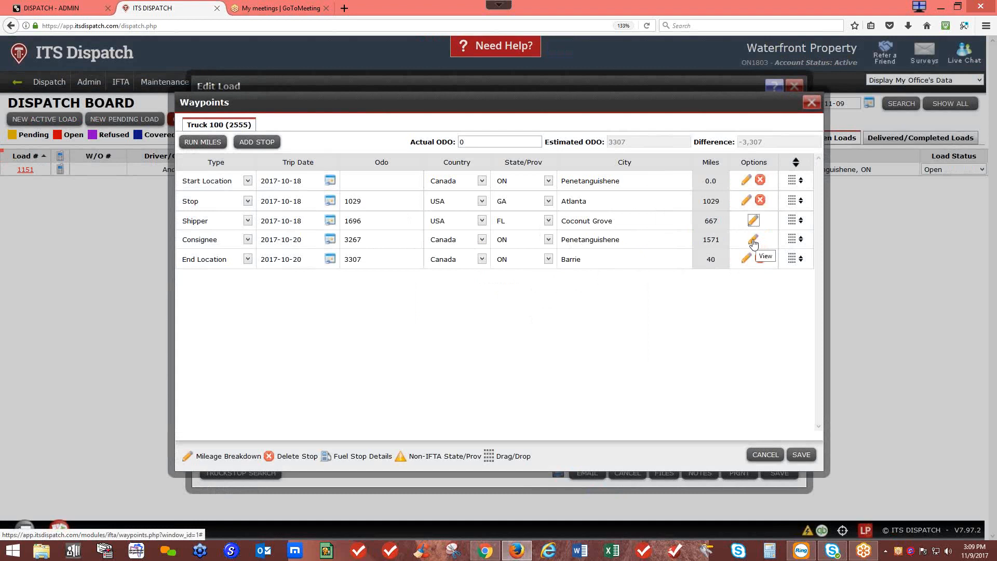
Step: Add a new Stop waypoint dated 2017-10-20
left_click(252, 150)
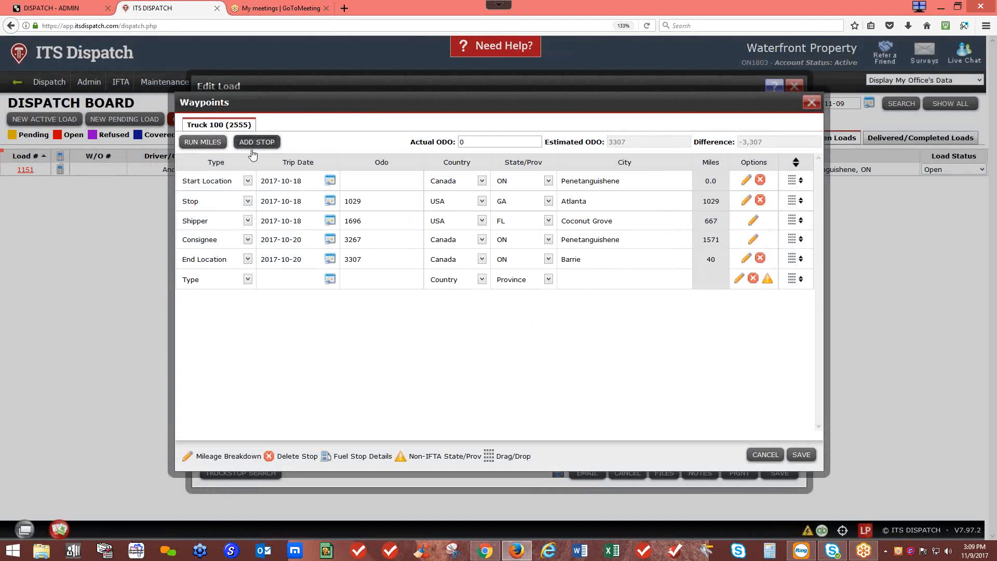
left_click(248, 281)
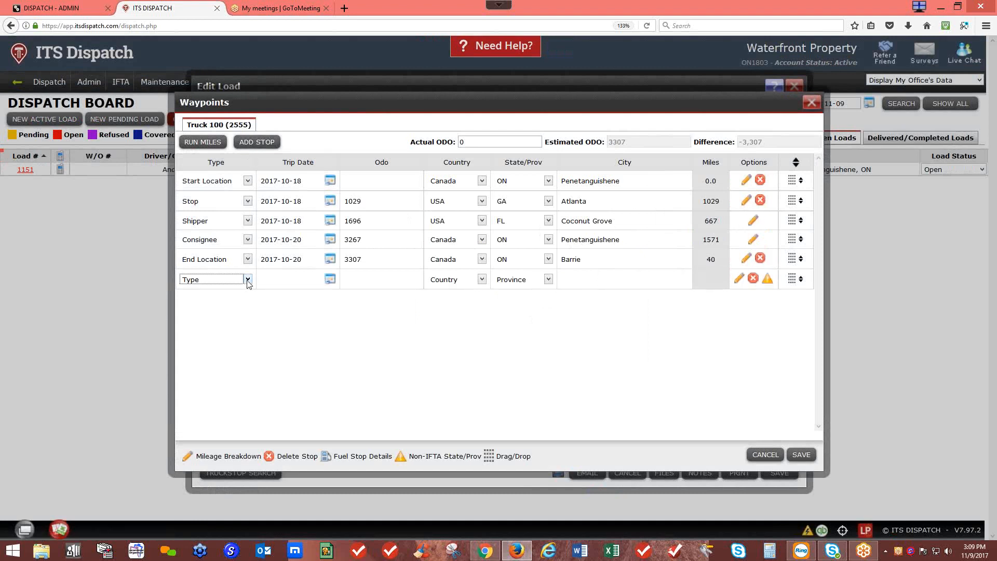
left_click(198, 356)
left_click(331, 280)
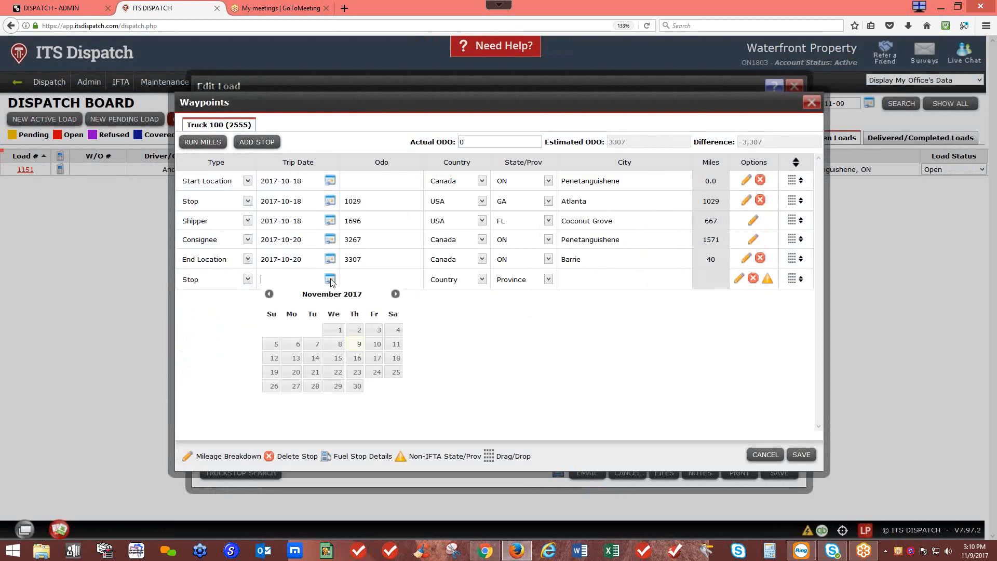
left_click(269, 294)
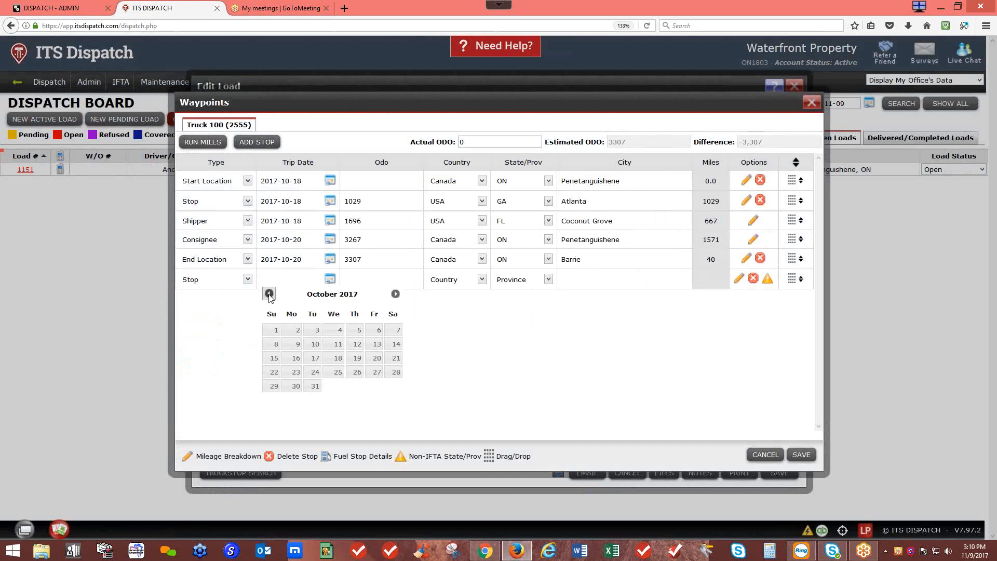
left_click(376, 358)
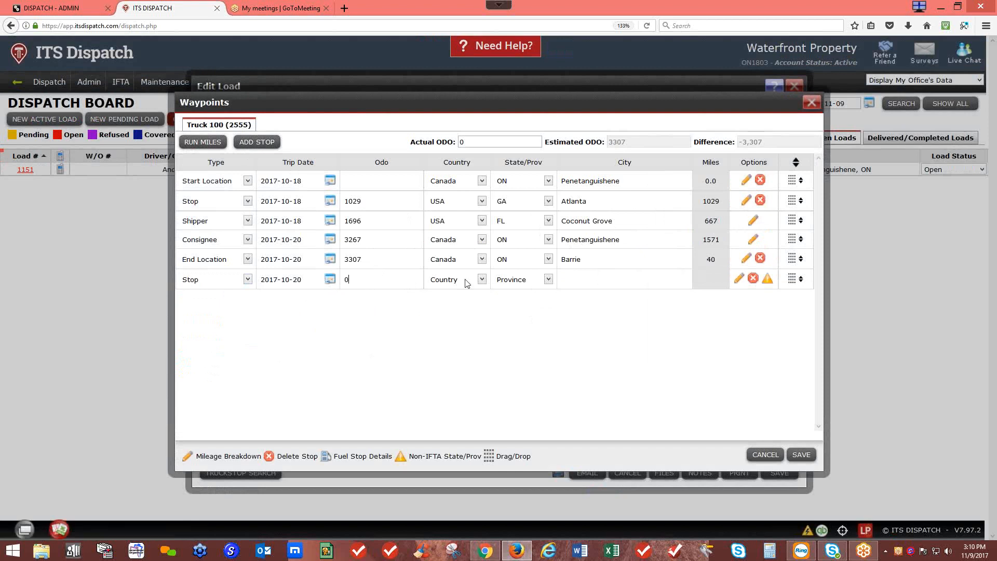
Step: Set the stop to Detroit, MI, USA and move it between Coconut Grove and the consignee
left_click(482, 280)
left_click(464, 308)
left_click(548, 280)
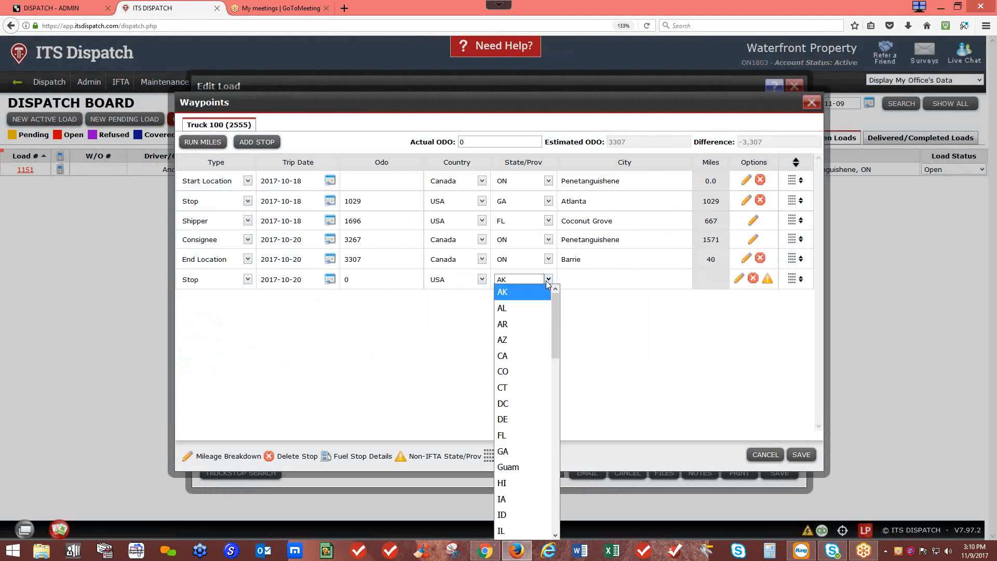
scroll(542, 460, "down", 1)
scroll(542, 460, "down", 4)
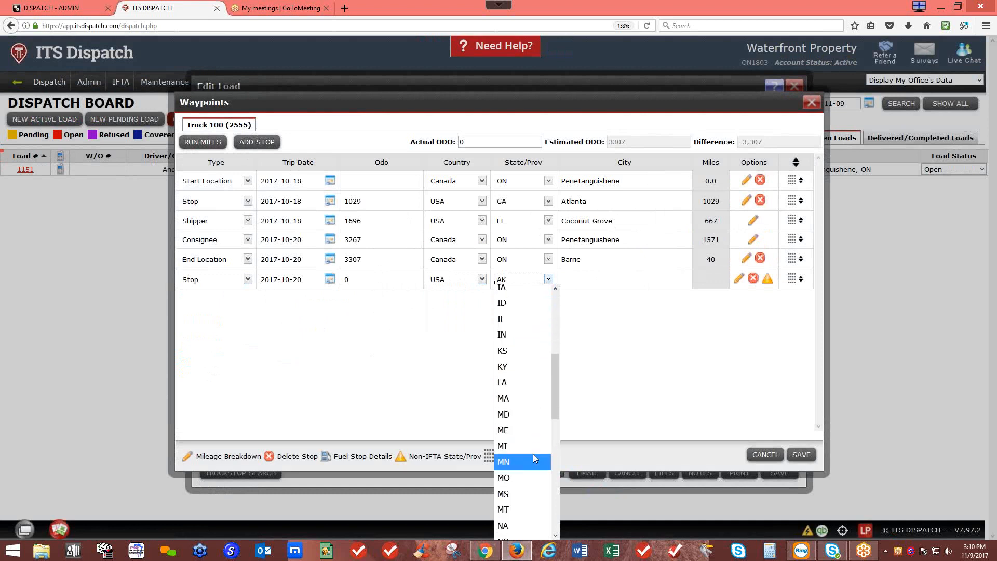
left_click(522, 455)
left_click(579, 295)
type("det")
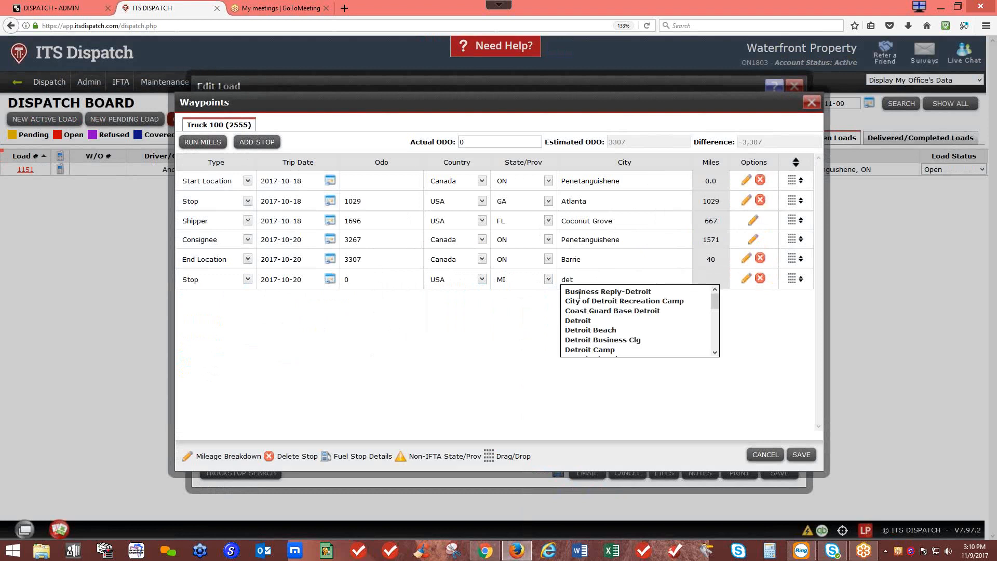
left_click(580, 320)
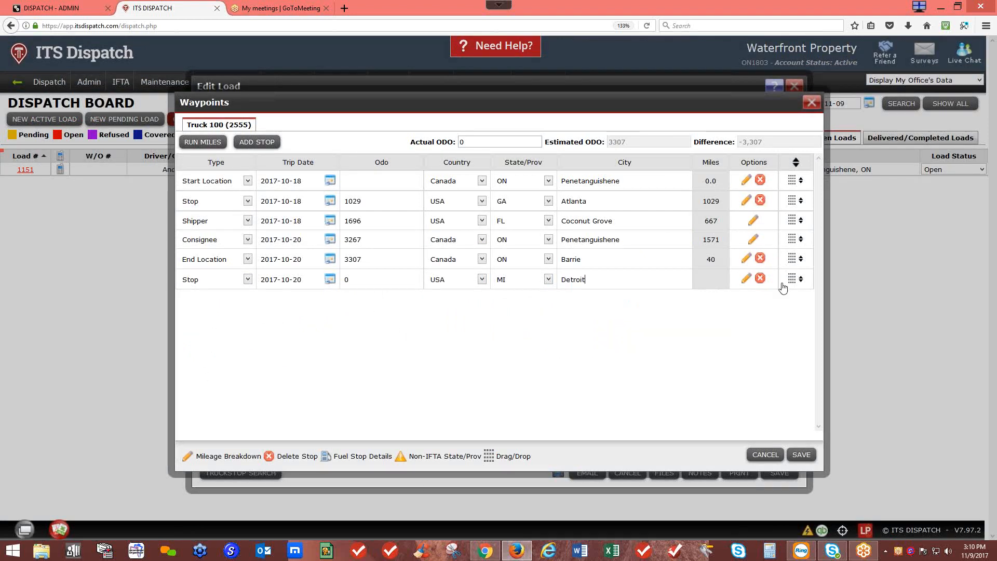
left_click_drag(799, 283, 799, 243)
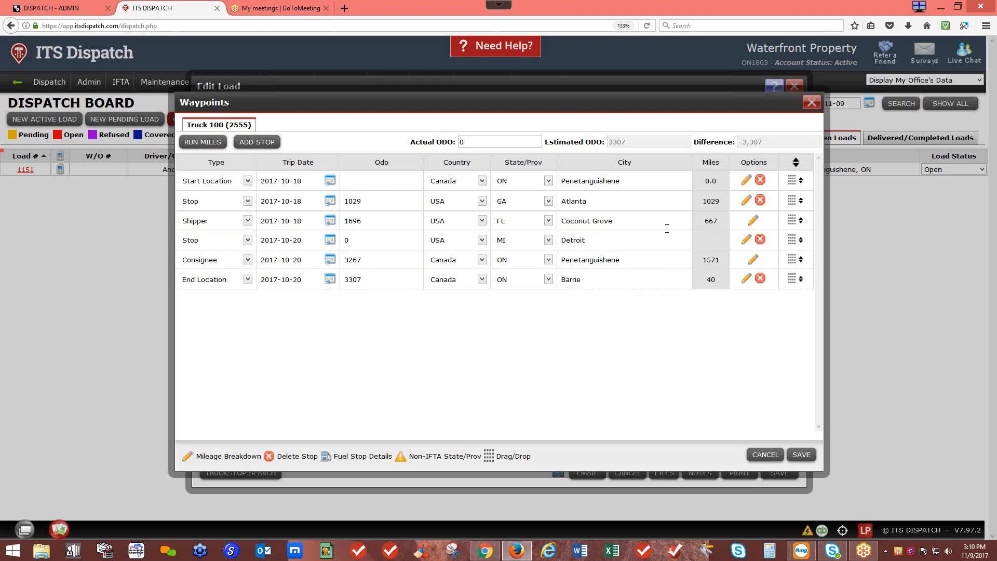
Step: Recalculate route miles, giving Detroit 1373 miles and estimated odometer 3420, and review its breakdown
left_click(216, 144)
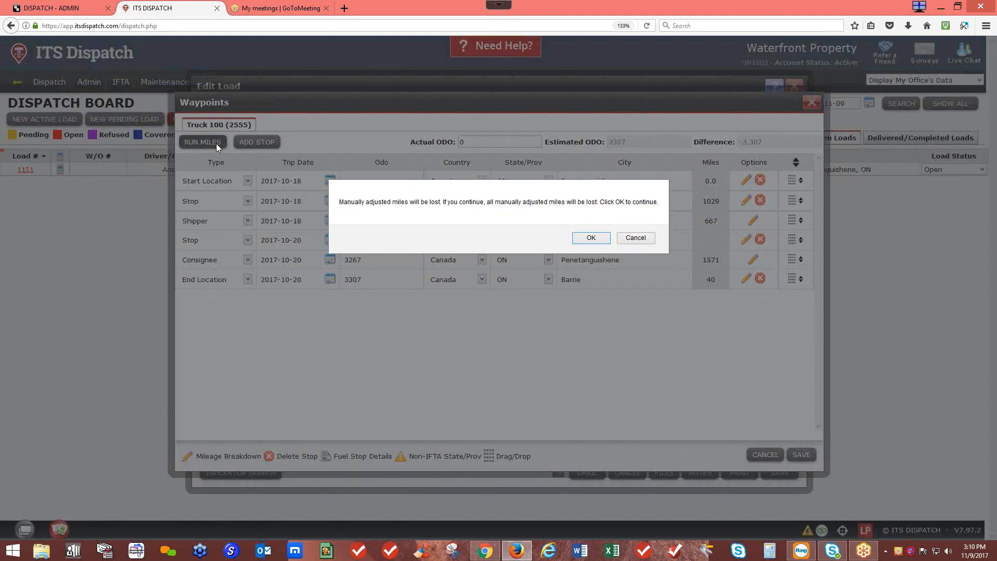
left_click(586, 238)
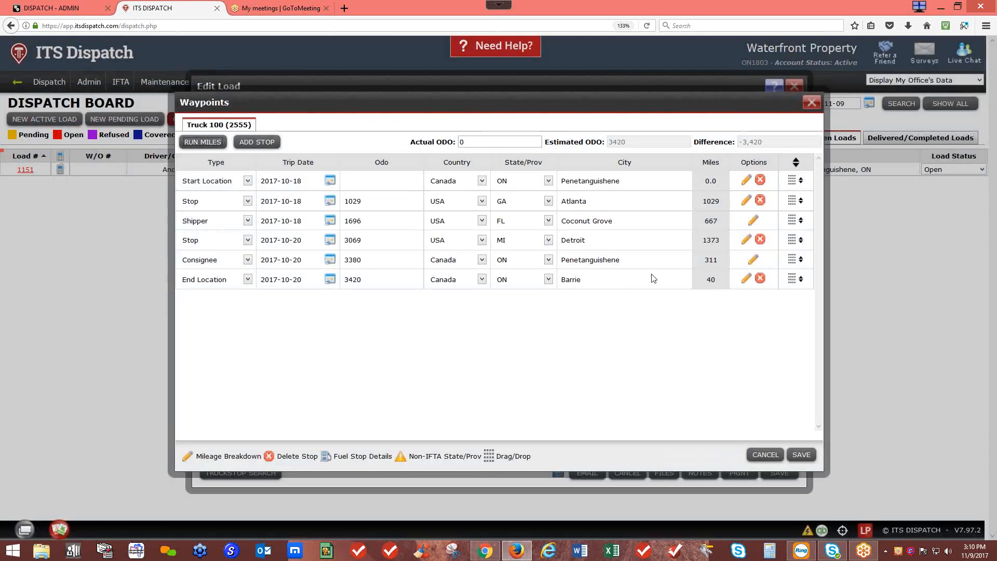
left_click(746, 240)
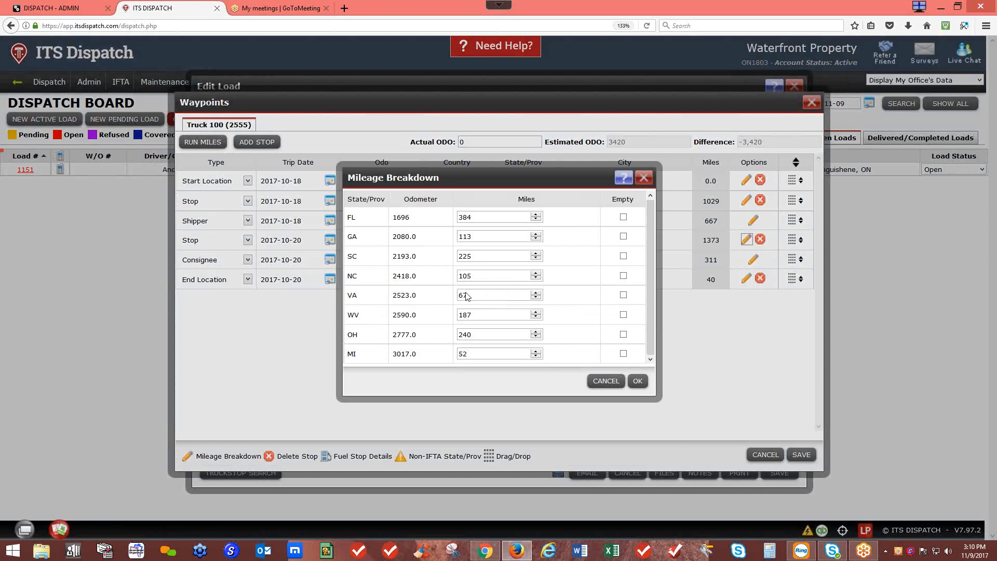
left_click_drag(557, 182, 402, 174)
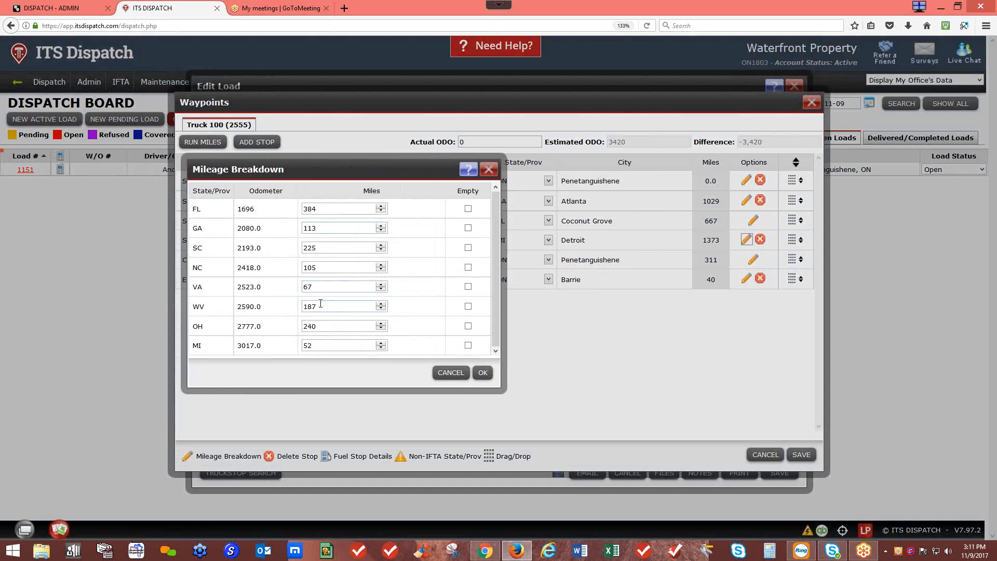
left_click(488, 172)
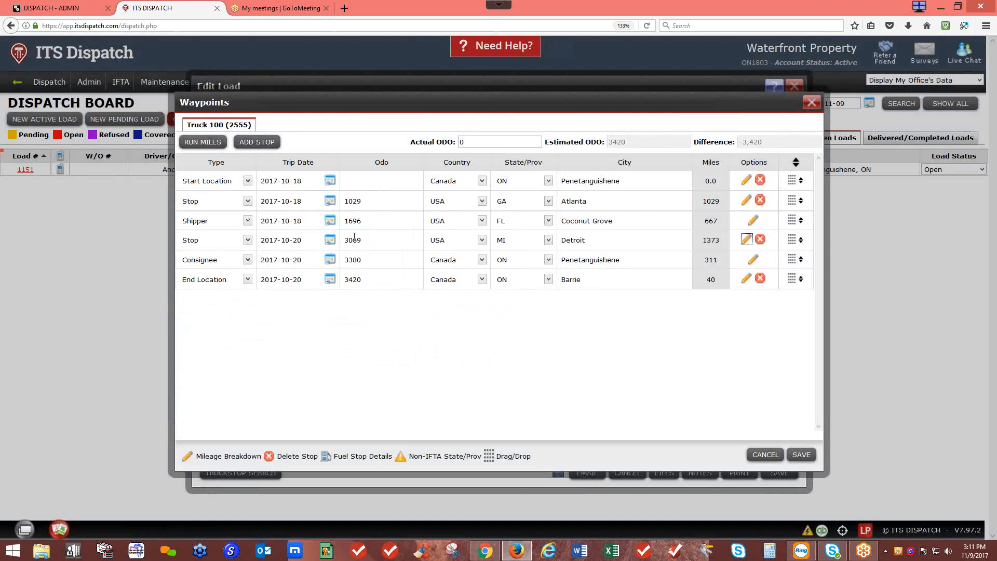
Step: Change the Detroit stop's state to GA and its city to Atlanta
left_click(546, 242)
key("Escape")
key("g")
double_click(584, 241)
type("atlan")
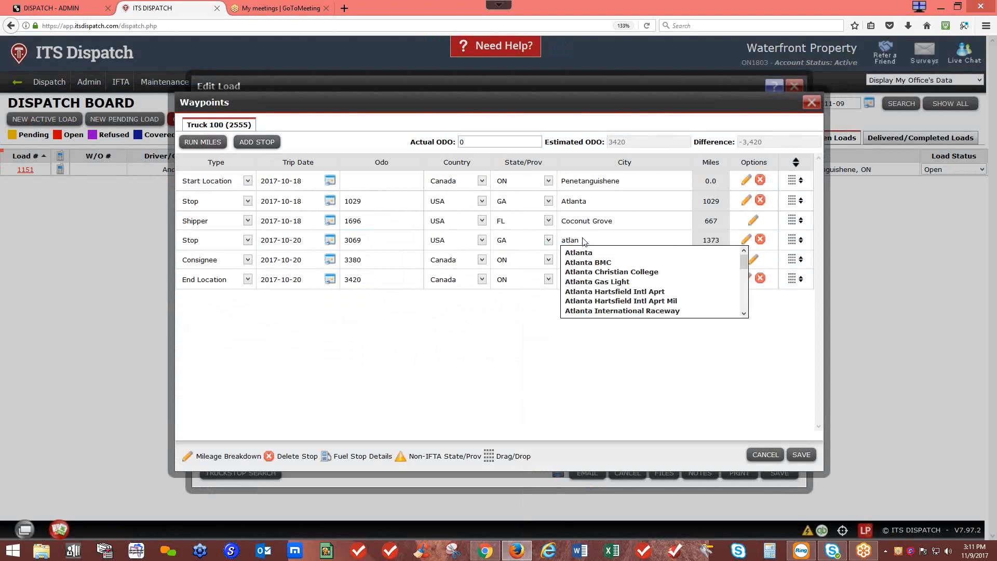
left_click(595, 253)
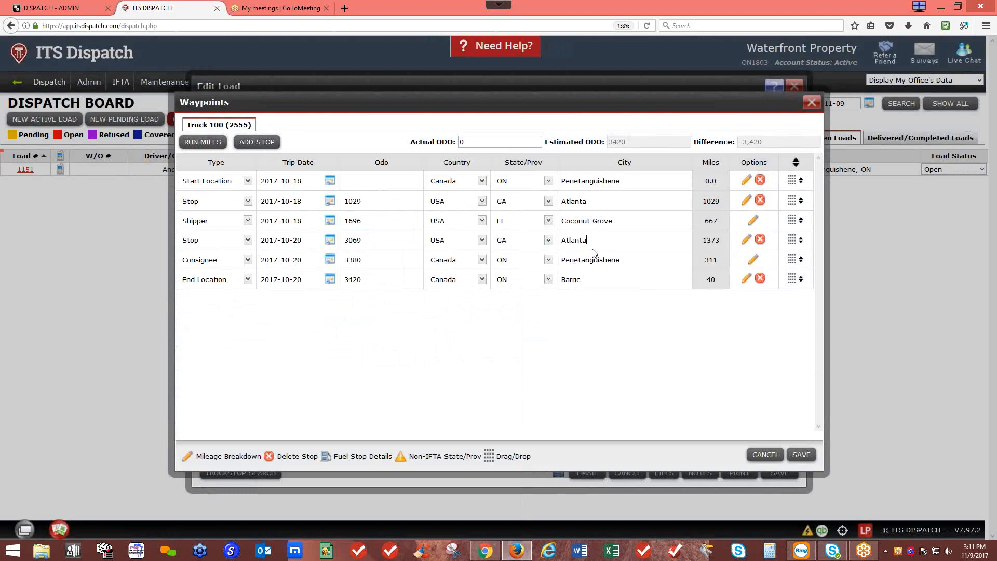
Step: Recalculate miles to estimated odometer 3432, review leg breakdowns, and save load 1151
left_click(220, 142)
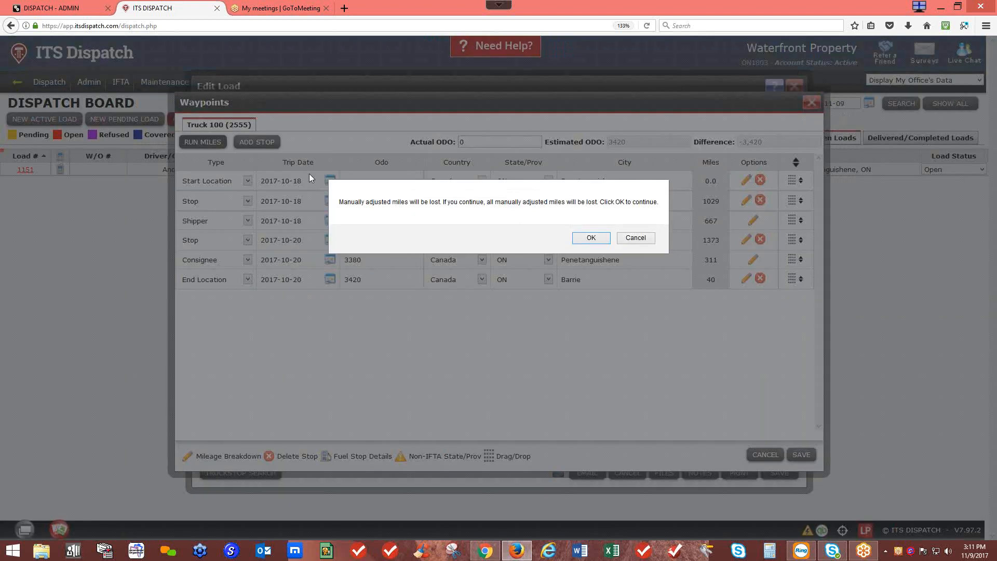
left_click(588, 237)
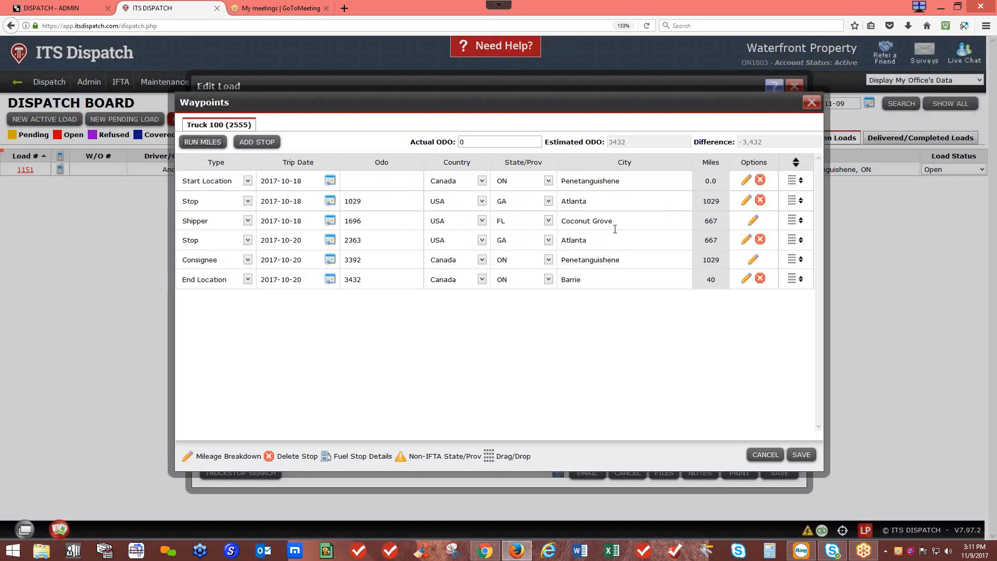
left_click(747, 240)
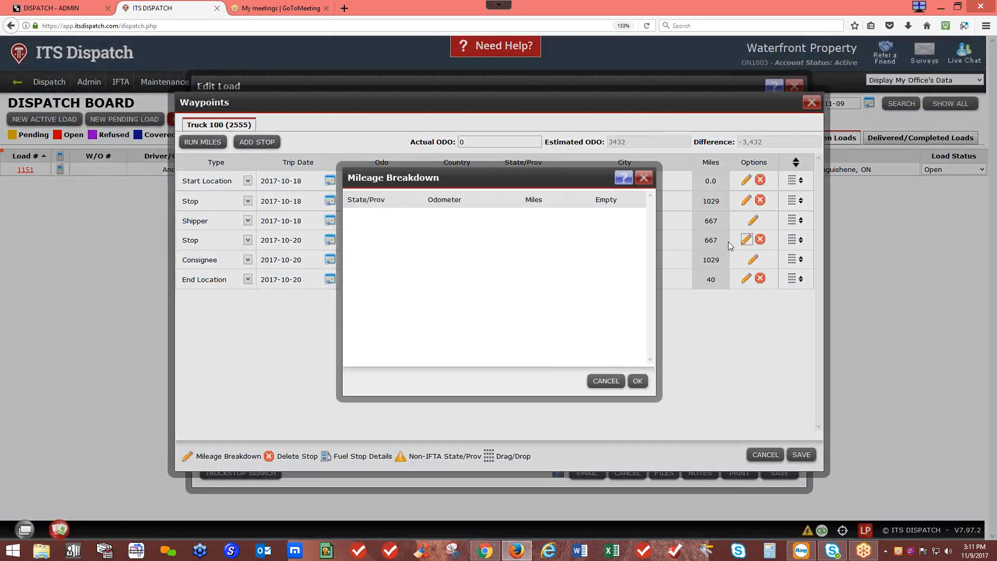
left_click(643, 178)
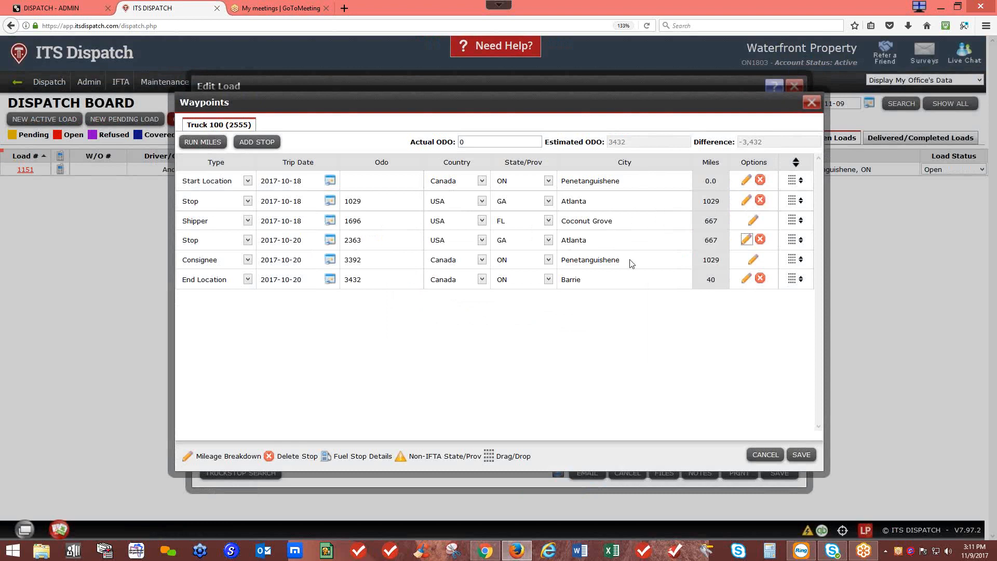
left_click(753, 260)
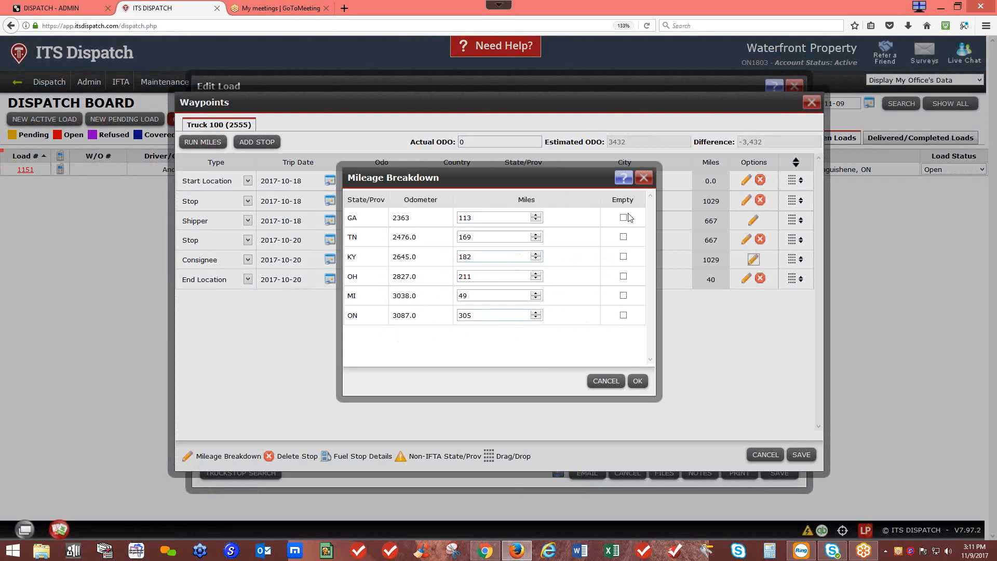
left_click(645, 181)
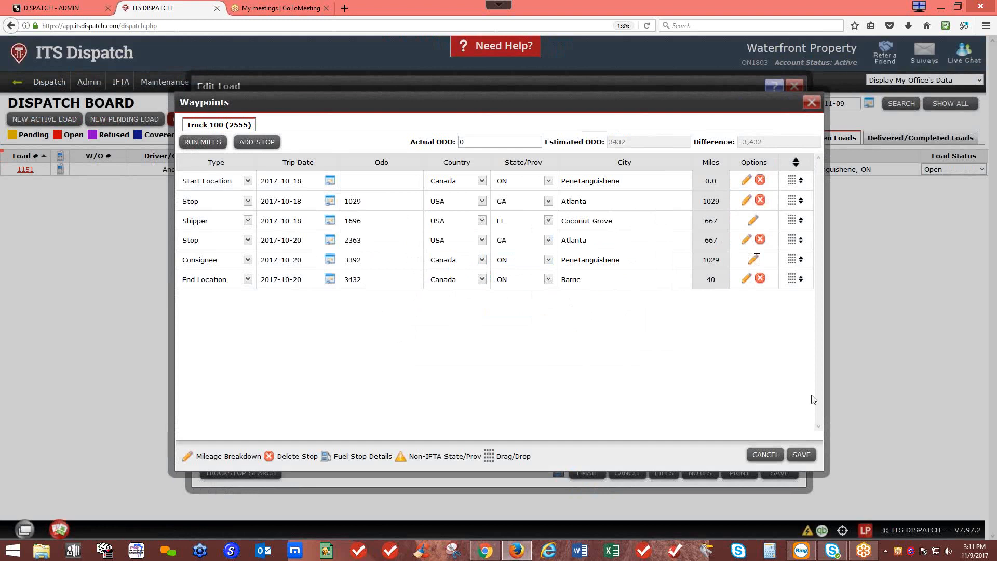
left_click(804, 455)
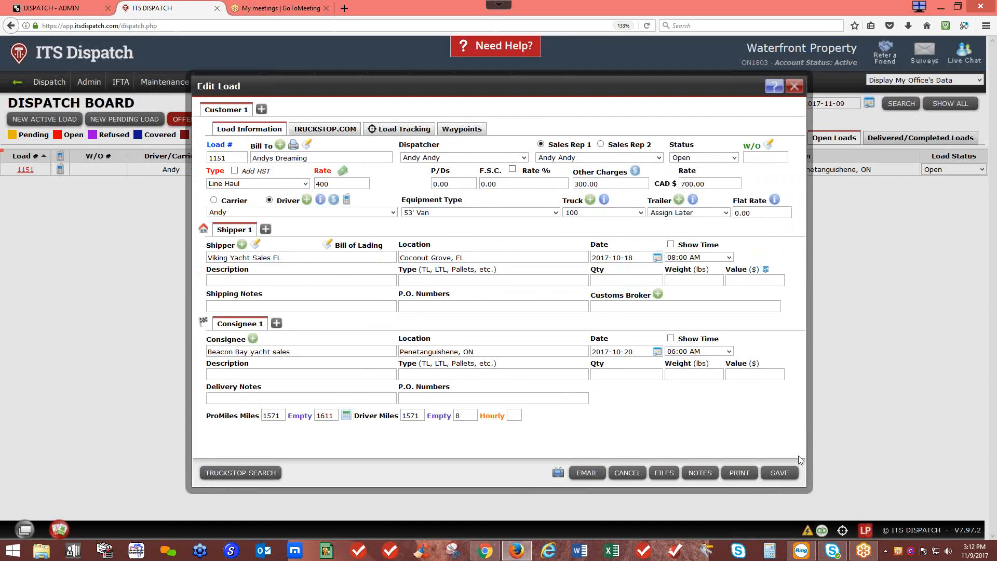
left_click(779, 472)
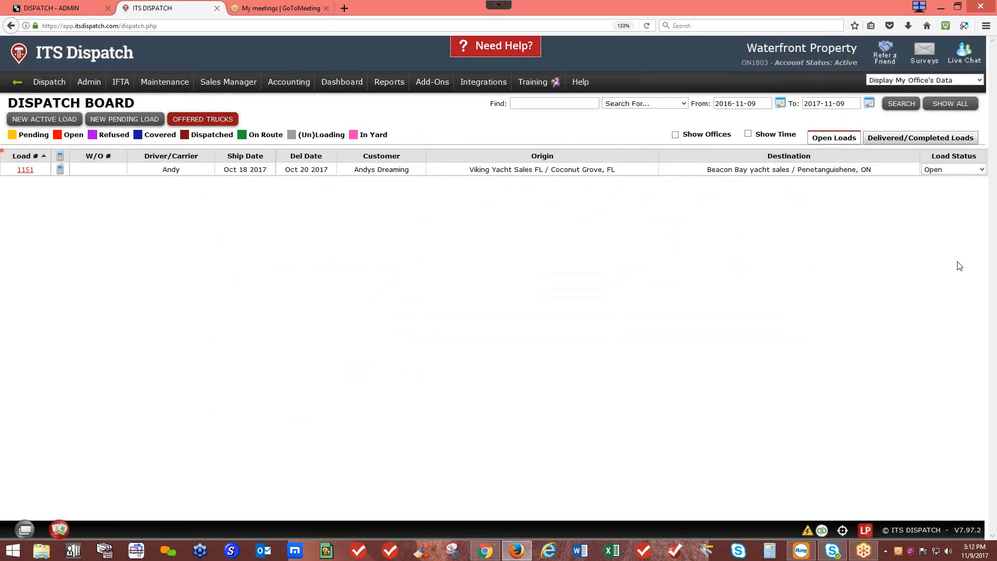
Step: Mark load 1151 Completed, skip the customer notification, and verify it under delivered loads
left_click(946, 169)
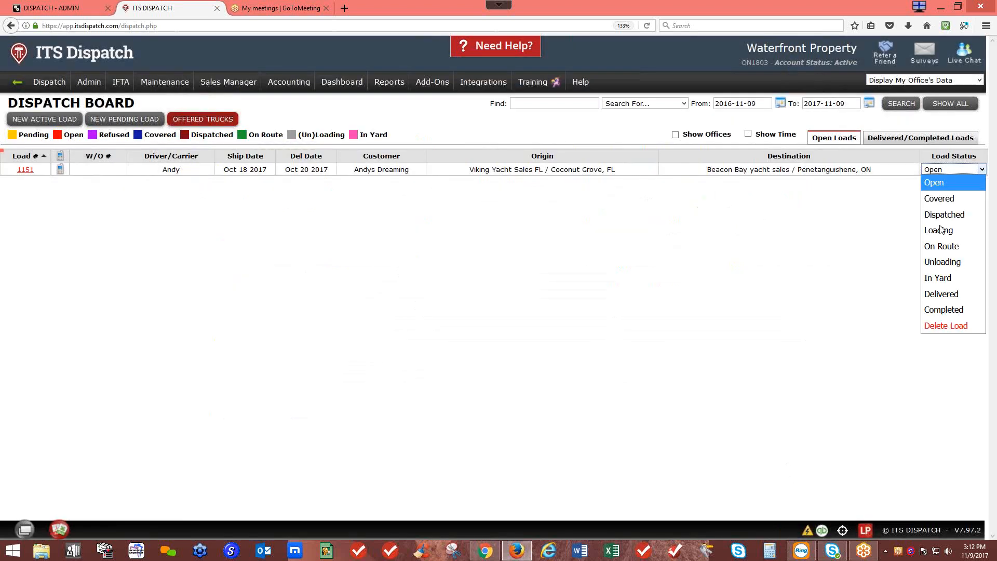
left_click(937, 310)
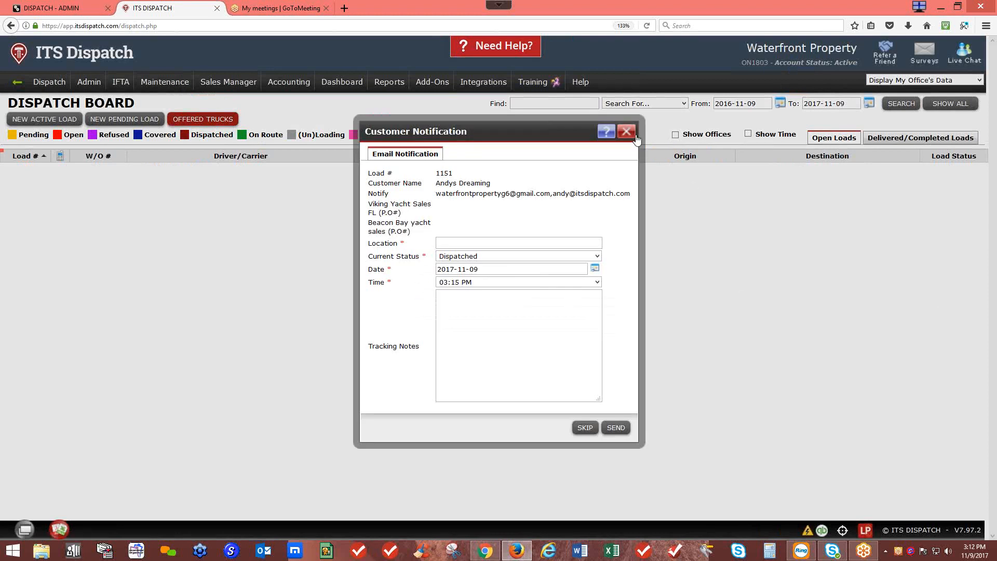
left_click(635, 137)
left_click(882, 139)
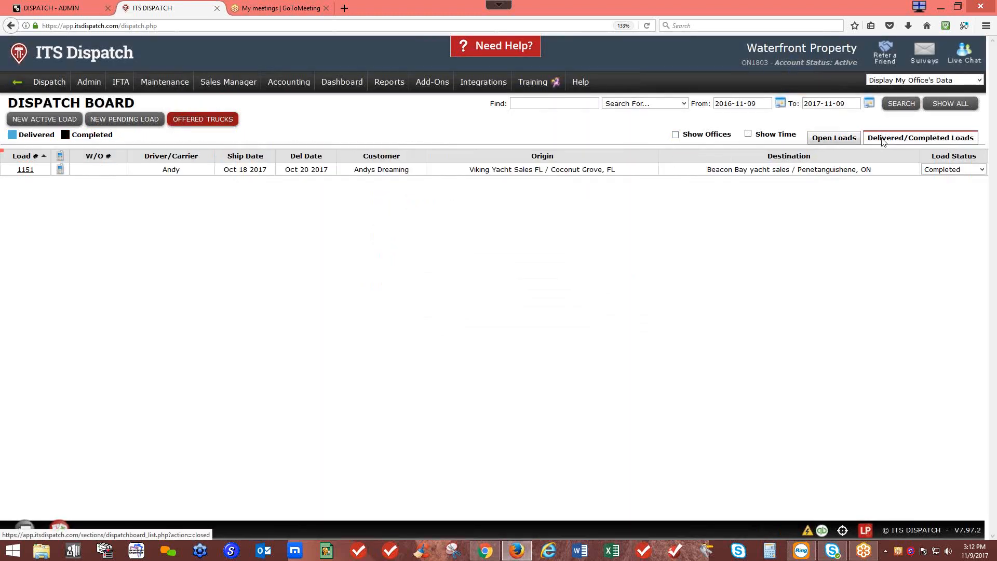
left_click(844, 141)
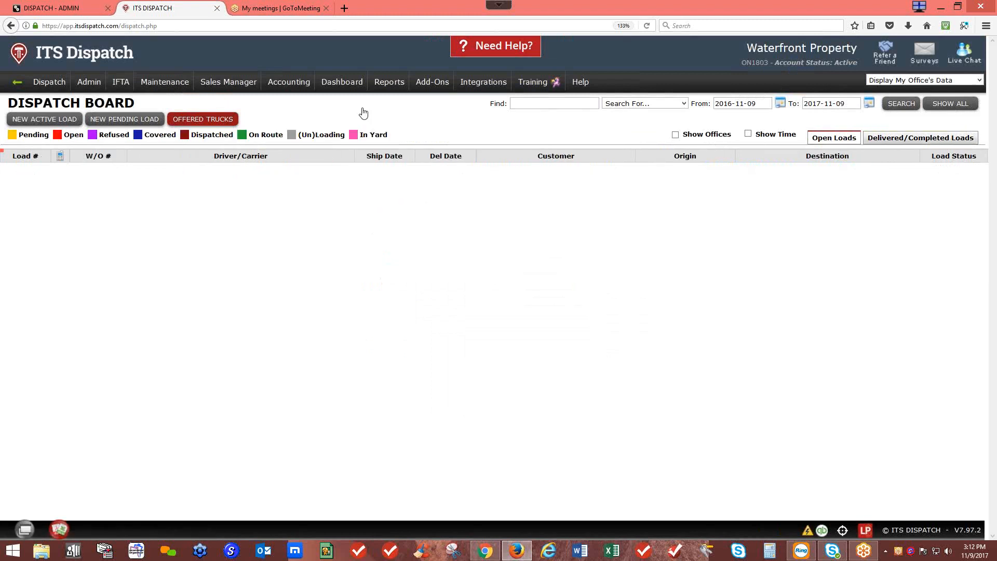
mouse_move(130, 86)
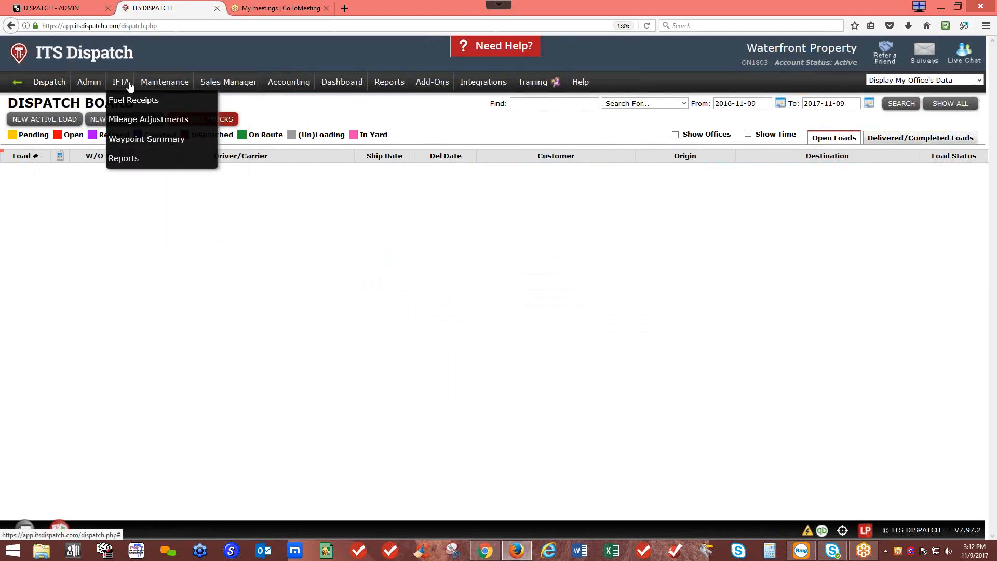
left_click(134, 138)
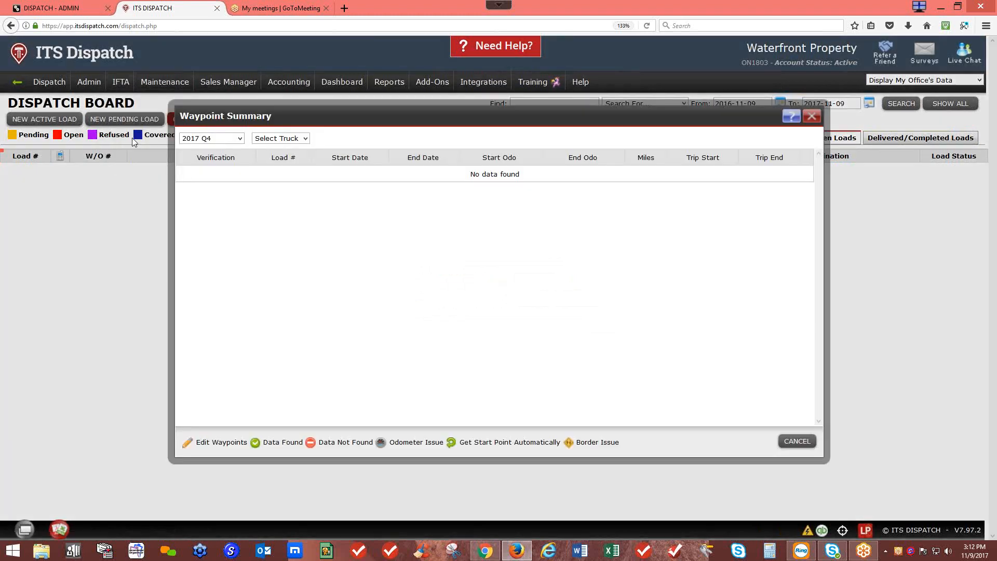
left_click(272, 140)
left_click(267, 165)
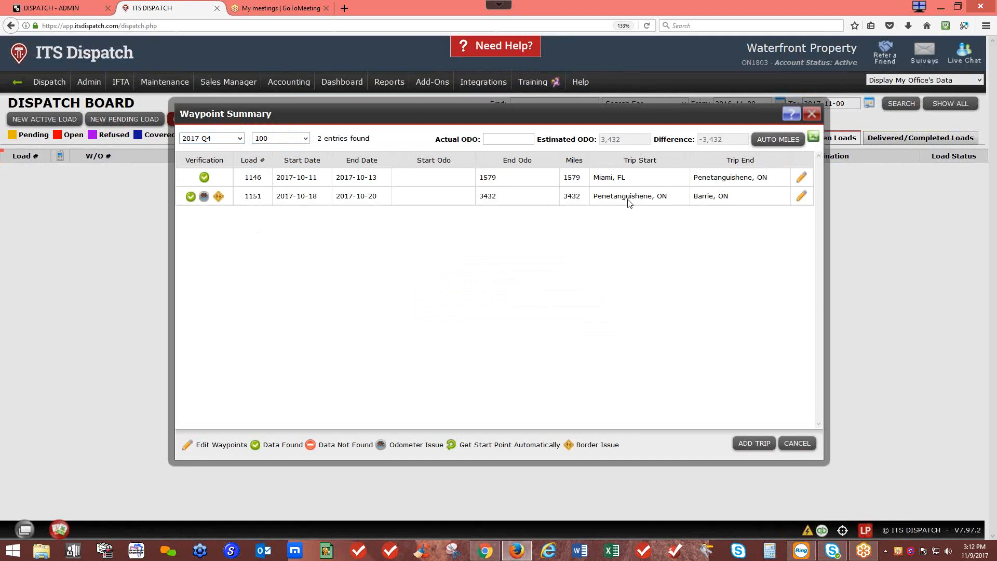
left_click_drag(730, 197, 695, 198)
left_click(720, 249)
left_click(813, 115)
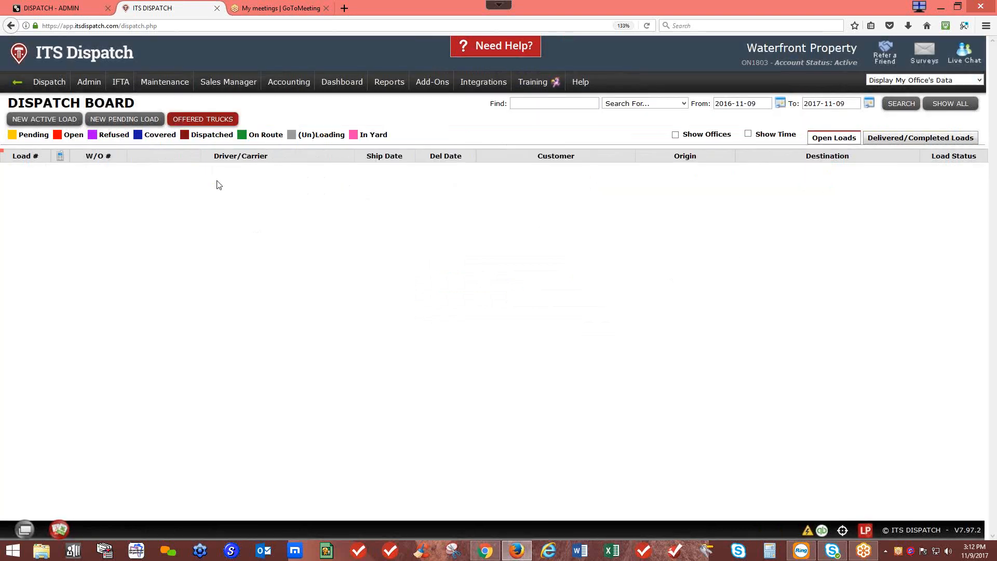
mouse_move(121, 83)
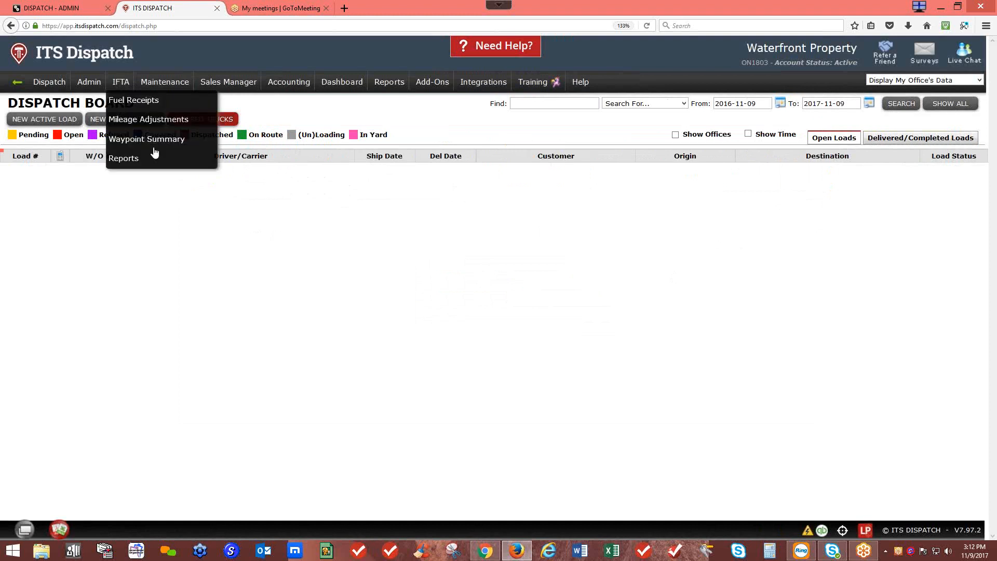
Step: Add a fuel receipt for truck 100 dated 2017-10-20 with its receipt number and station Husky
left_click(130, 100)
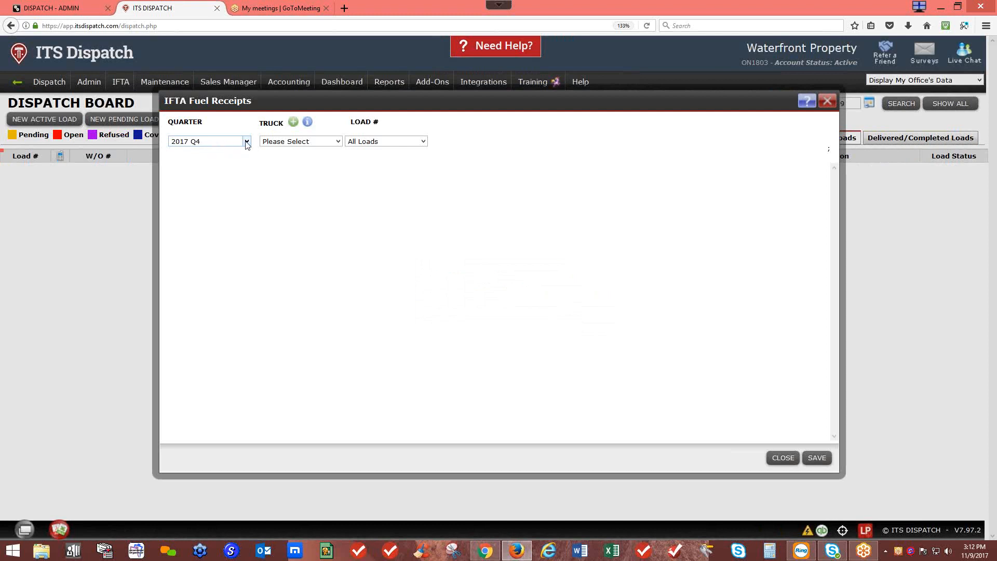
left_click(277, 142)
left_click(289, 184)
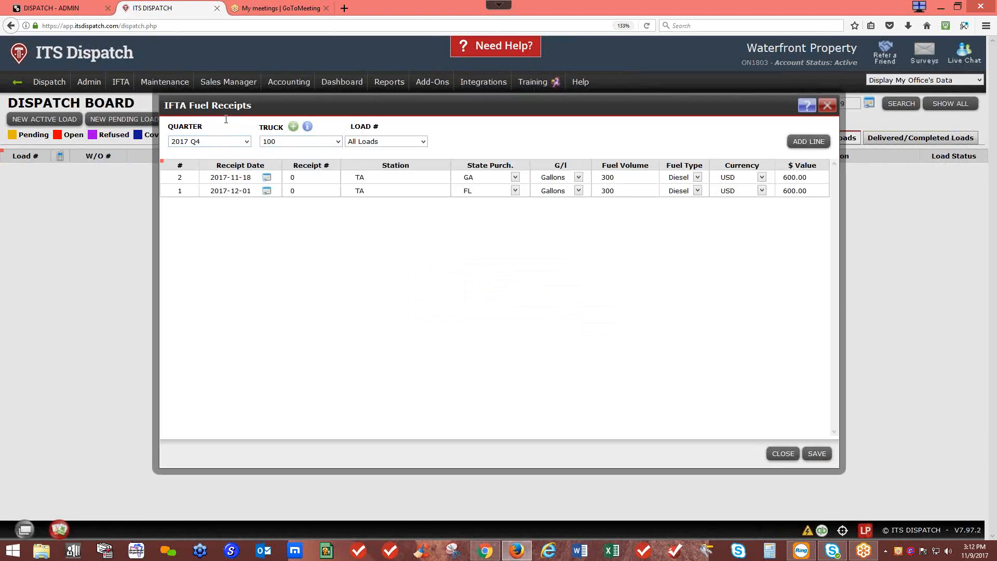
left_click(808, 145)
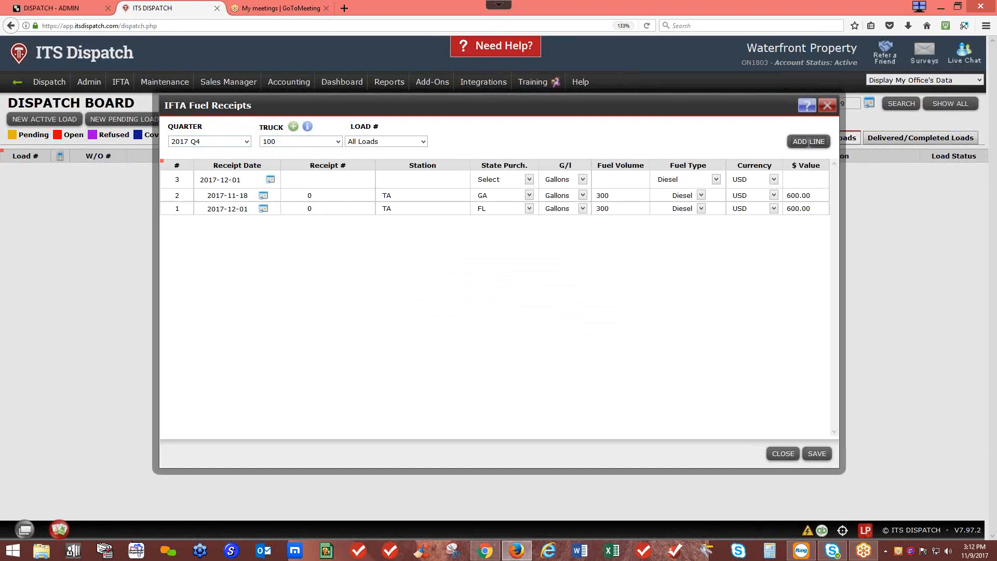
left_click(271, 181)
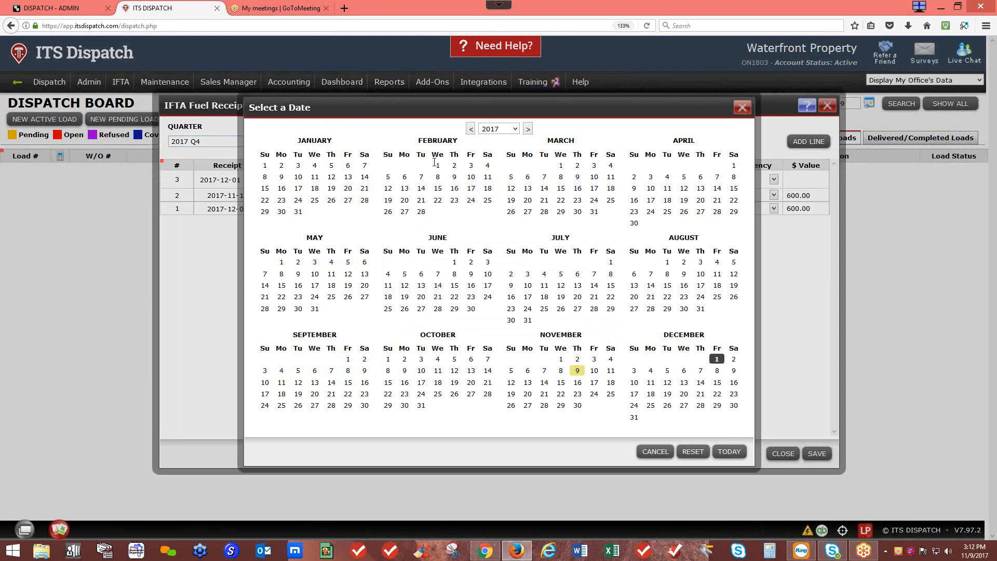
left_click(471, 382)
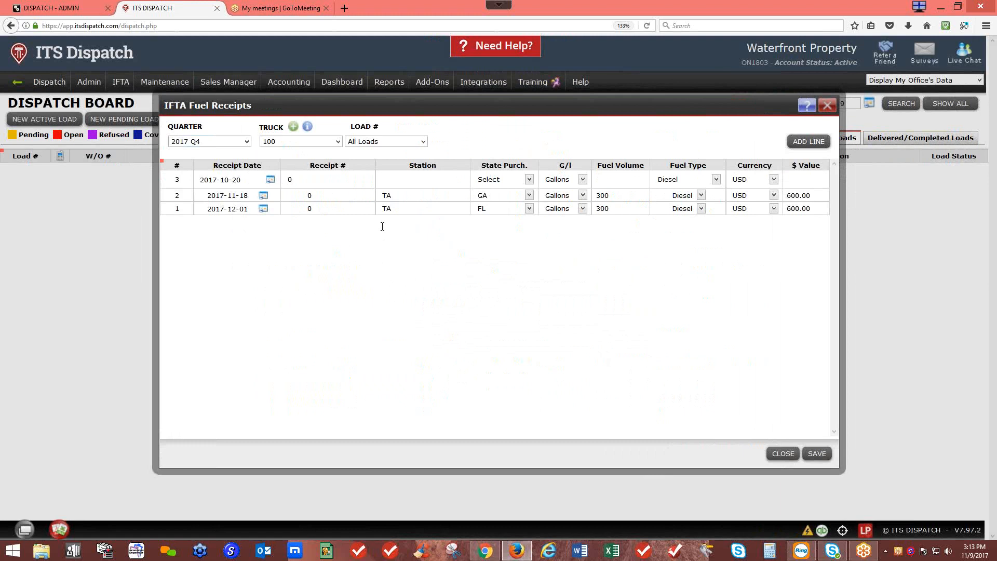
type("123")
type("Hus")
type("ky")
Step: Set the receipt's purchase state to ON and volume to 500 litres
left_click(528, 179)
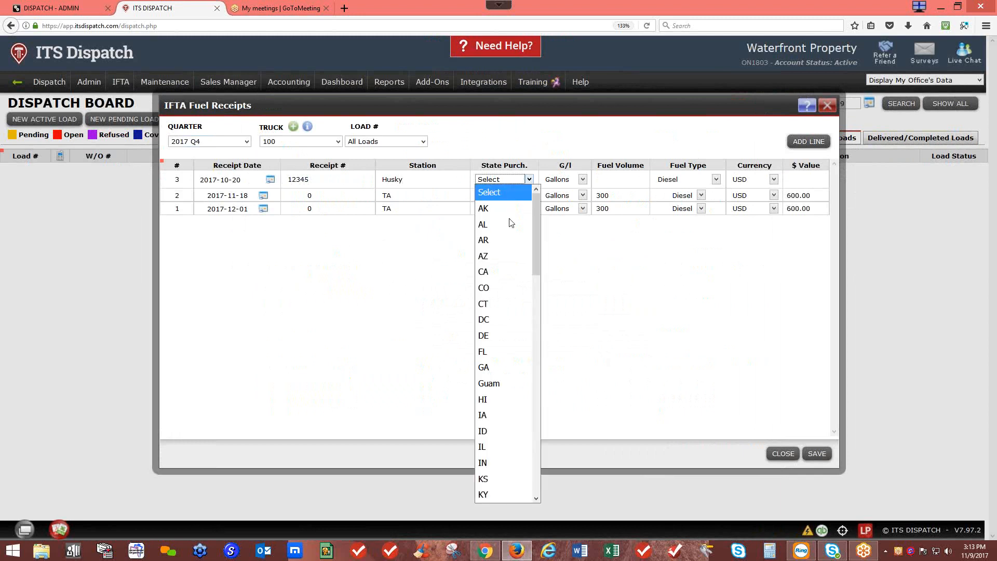
scroll(508, 417, "down", 7)
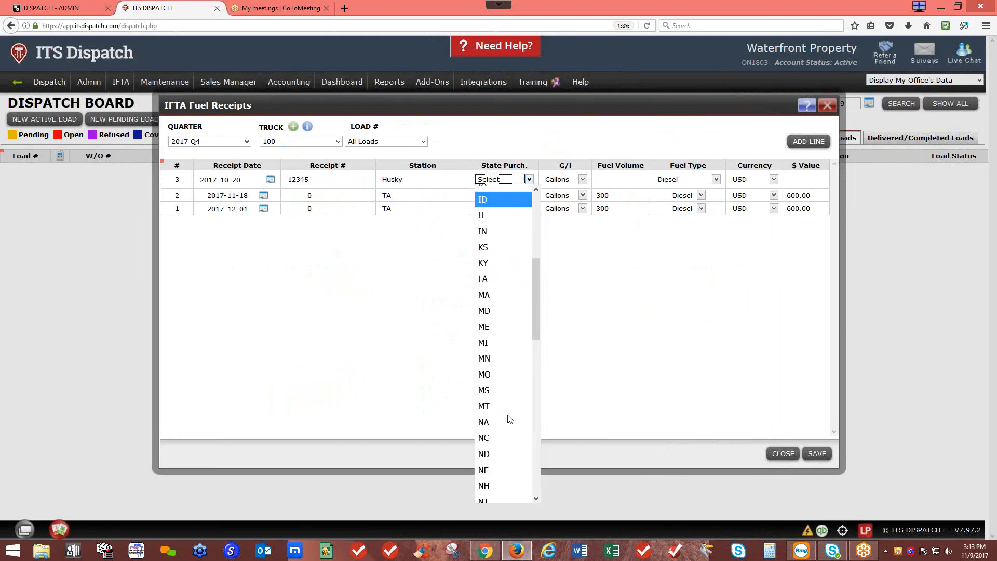
scroll(510, 420, "down", 4)
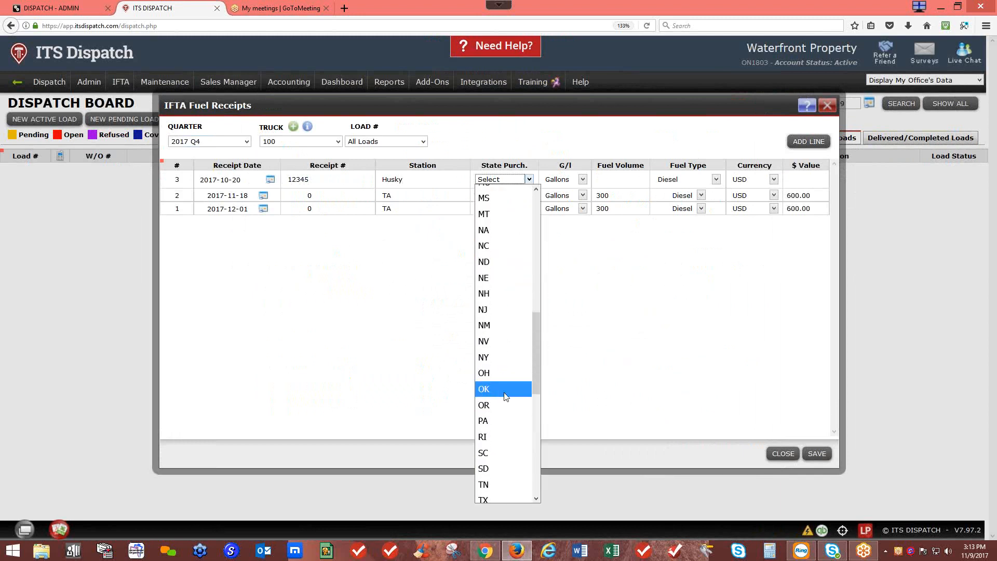
scroll(513, 427, "down", 3)
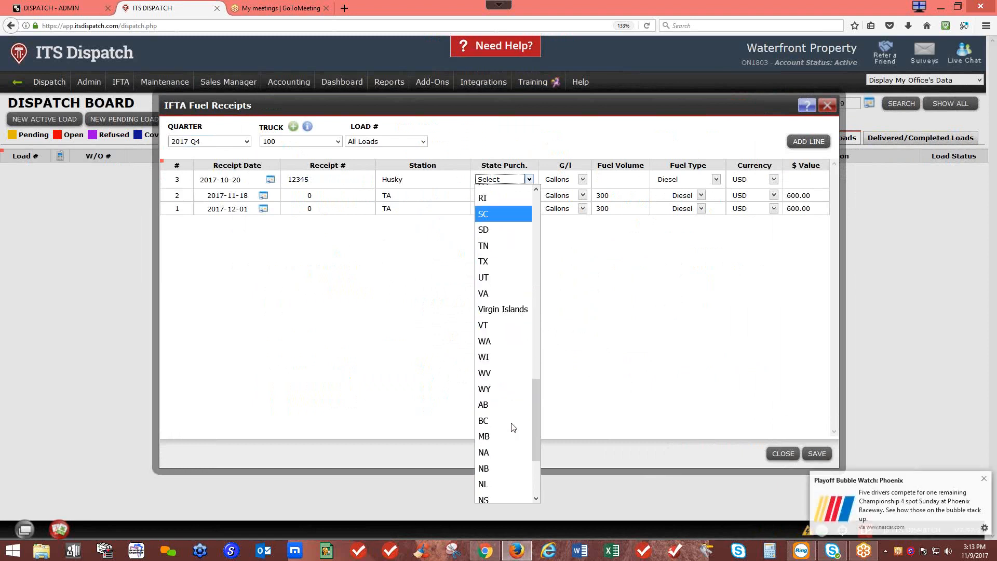
scroll(501, 441, "down", 2)
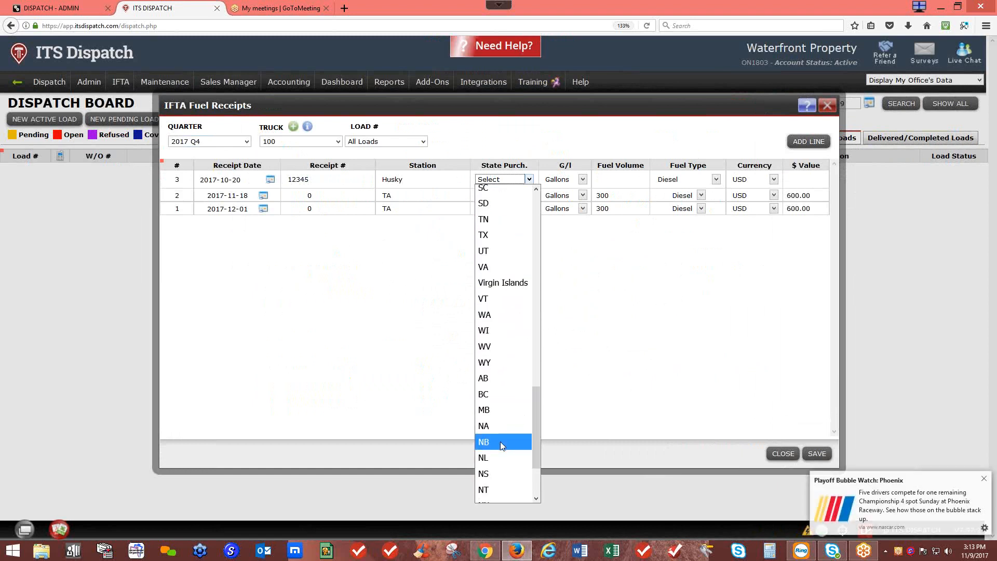
left_click(494, 468)
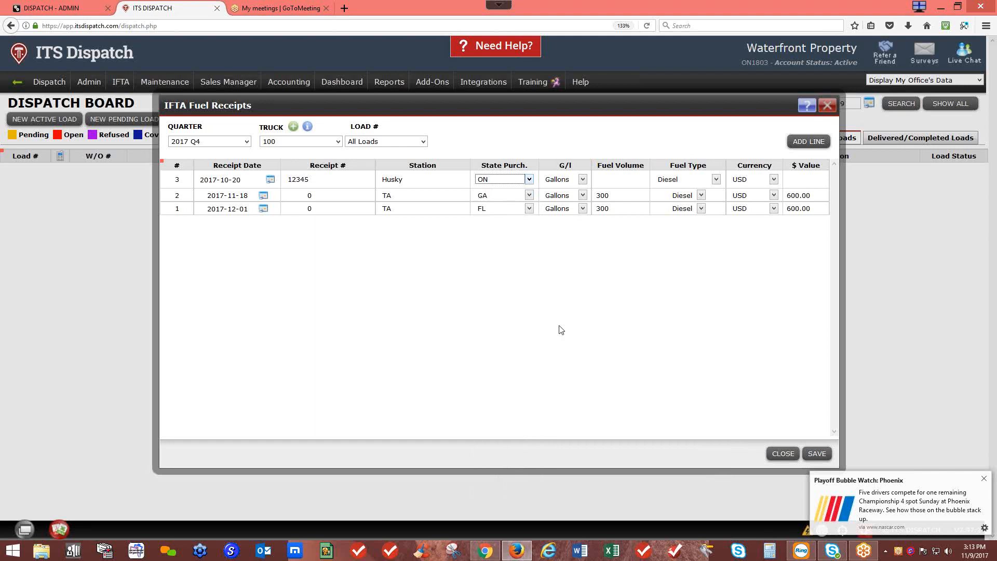
left_click(584, 181)
left_click(566, 224)
key("Tab")
type("500")
Step: Enter the CAD 600 value, save the receipt, and close Fuel Receipts
left_click(768, 180)
left_click(760, 225)
left_click(794, 182)
left_click(815, 454)
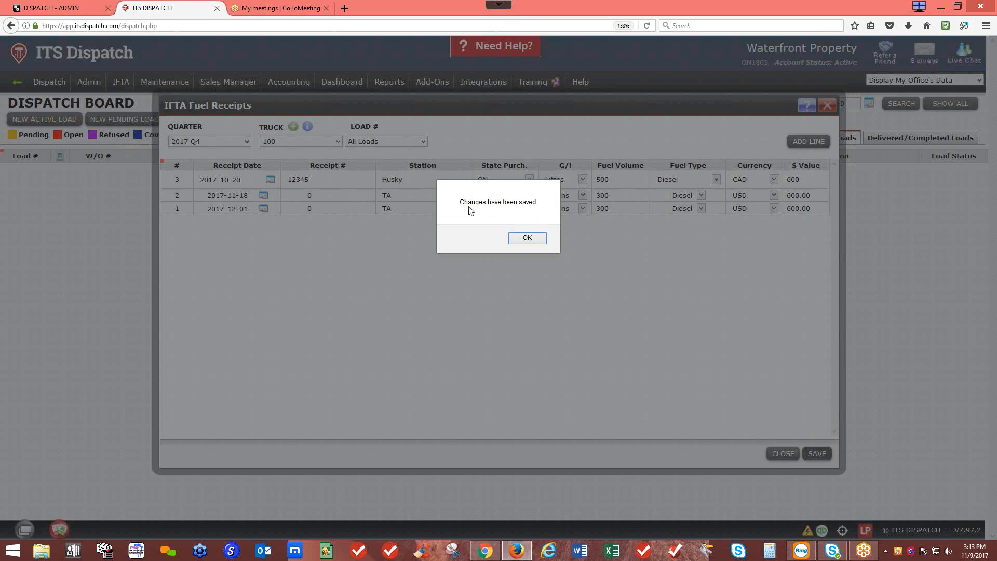
left_click(527, 239)
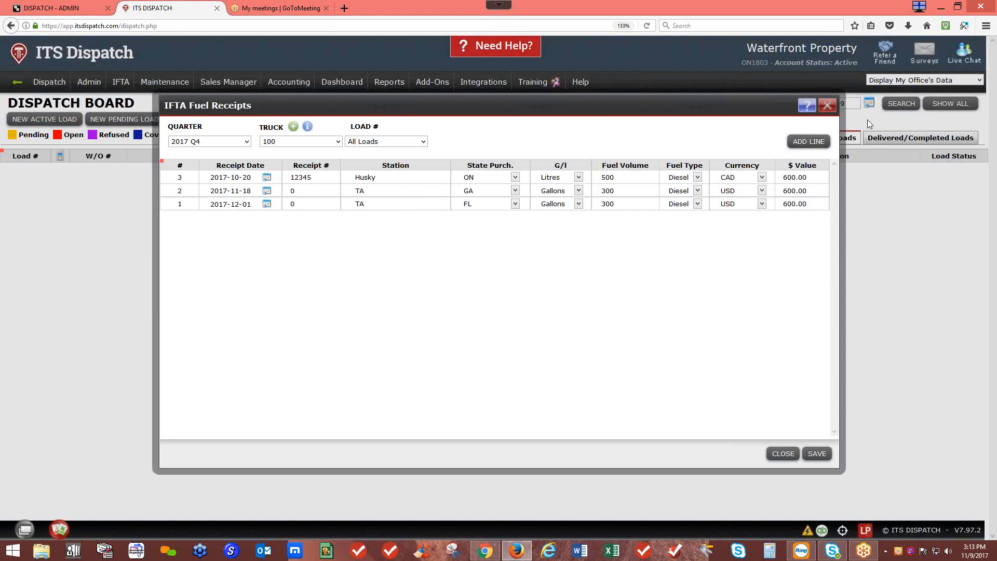
left_click(828, 106)
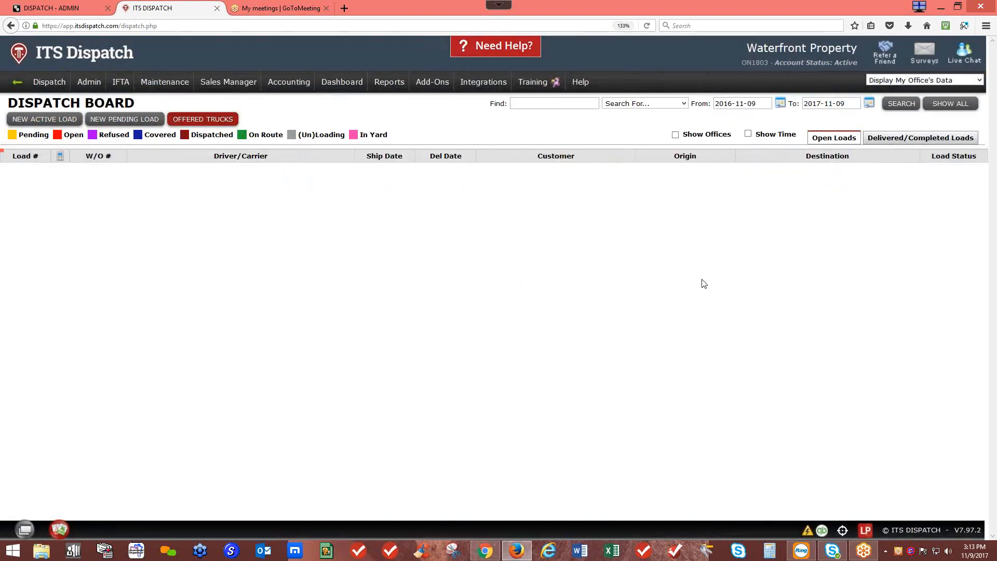
Step: Reopen truck 100's fuel receipts, where four extra blank rows get added
mouse_move(117, 88)
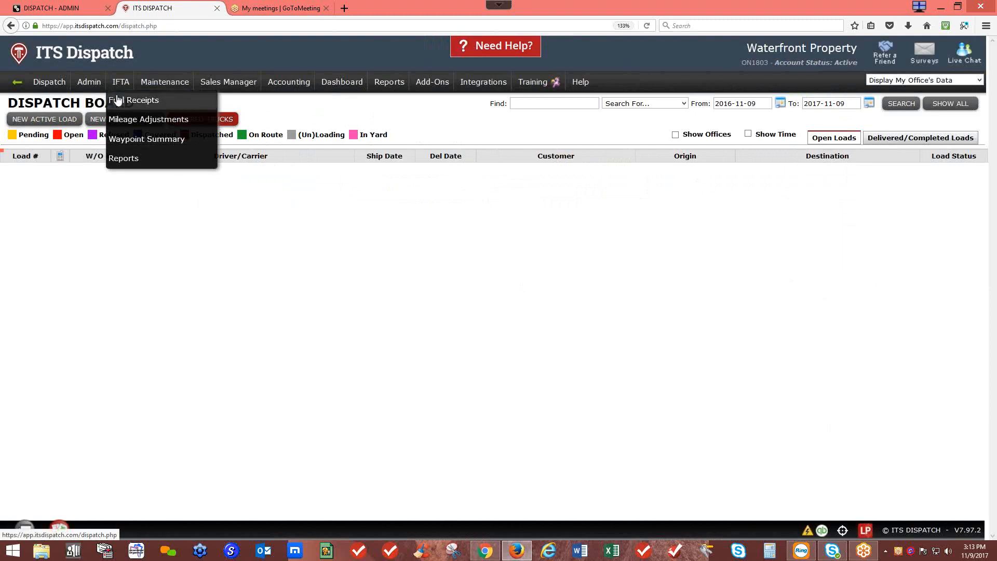
left_click(118, 100)
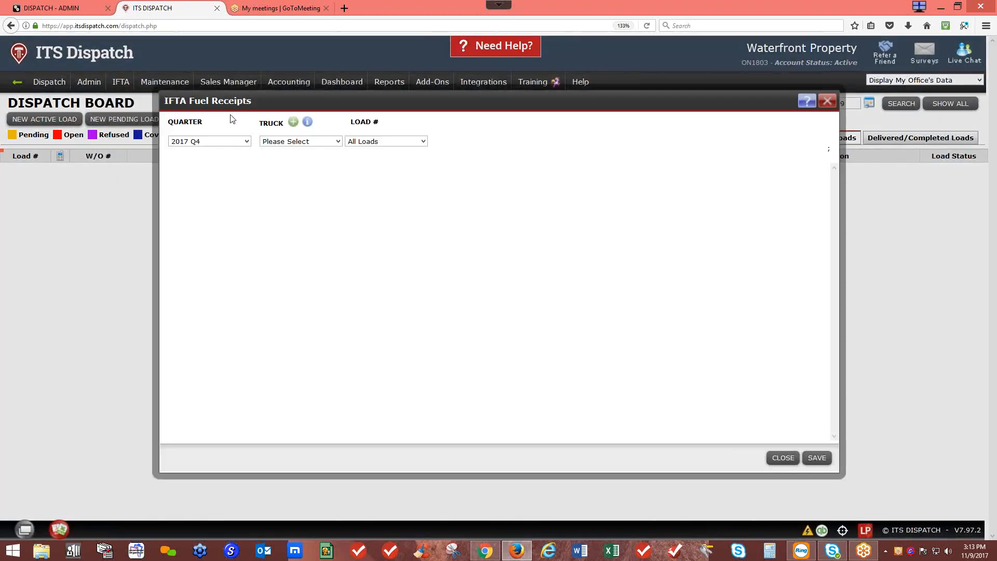
left_click(307, 141)
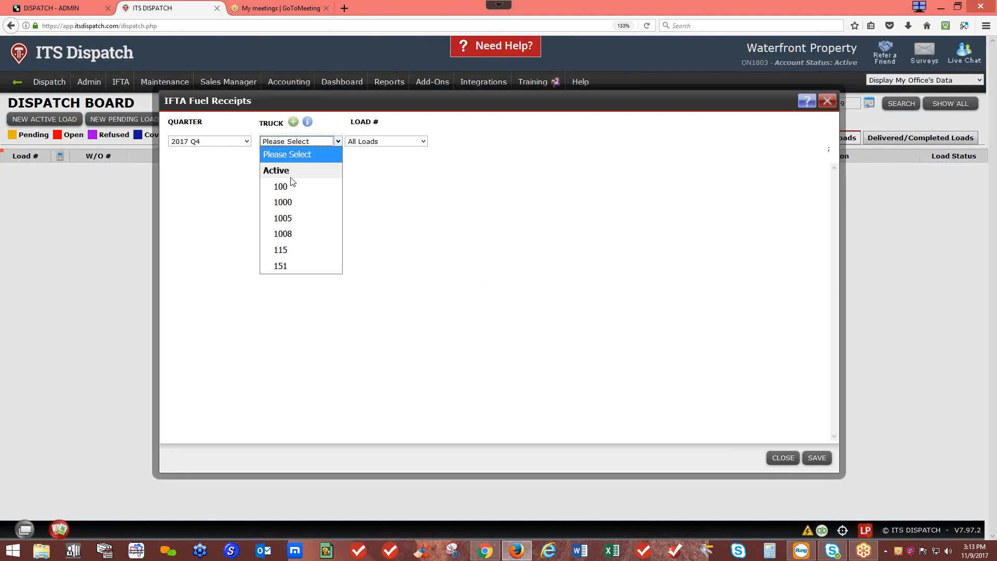
left_click(289, 186)
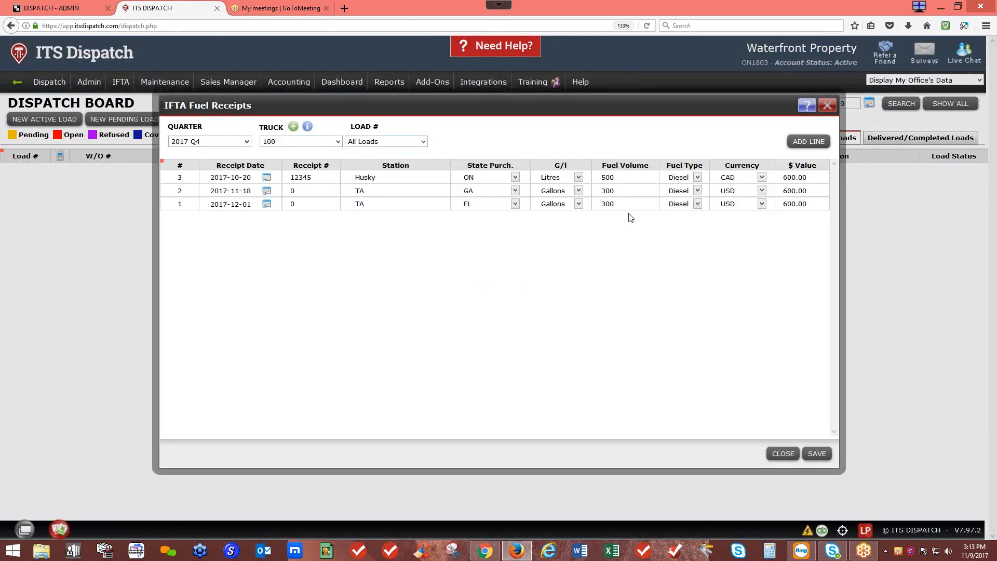
left_click(806, 143)
left_click(807, 143)
left_click(806, 143)
left_click(807, 143)
left_click(806, 143)
left_click(806, 143)
left_click(806, 143)
left_click(806, 143)
left_click(806, 143)
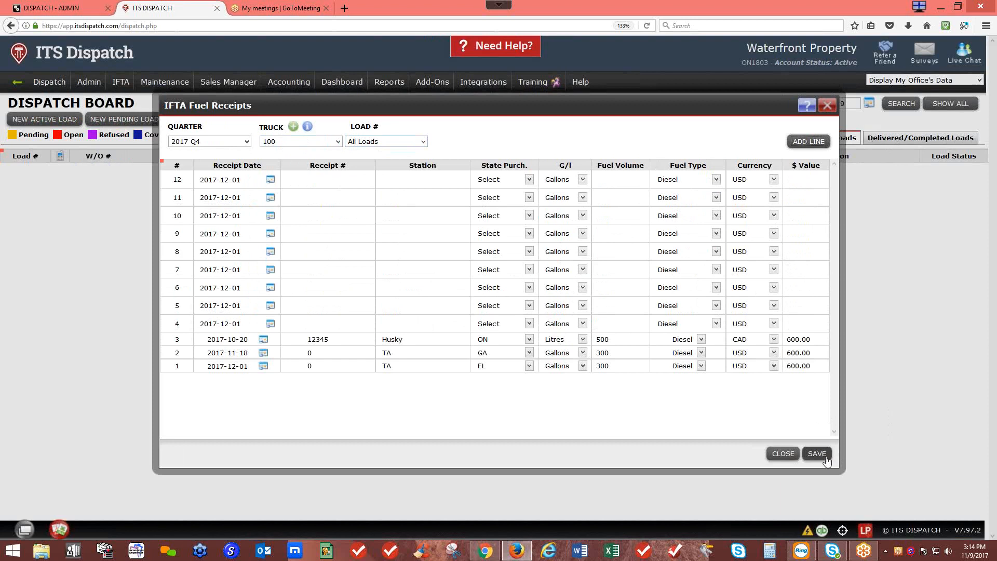
Step: Delete every empty receipt row, leaving only the three filled Q4 receipts
left_click(187, 325)
key("Delete")
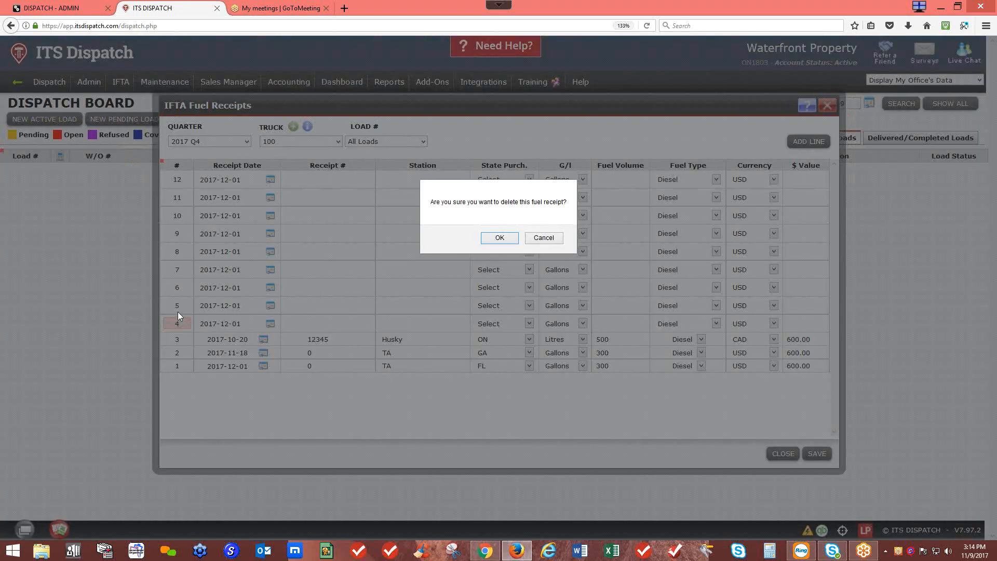
left_click(494, 237)
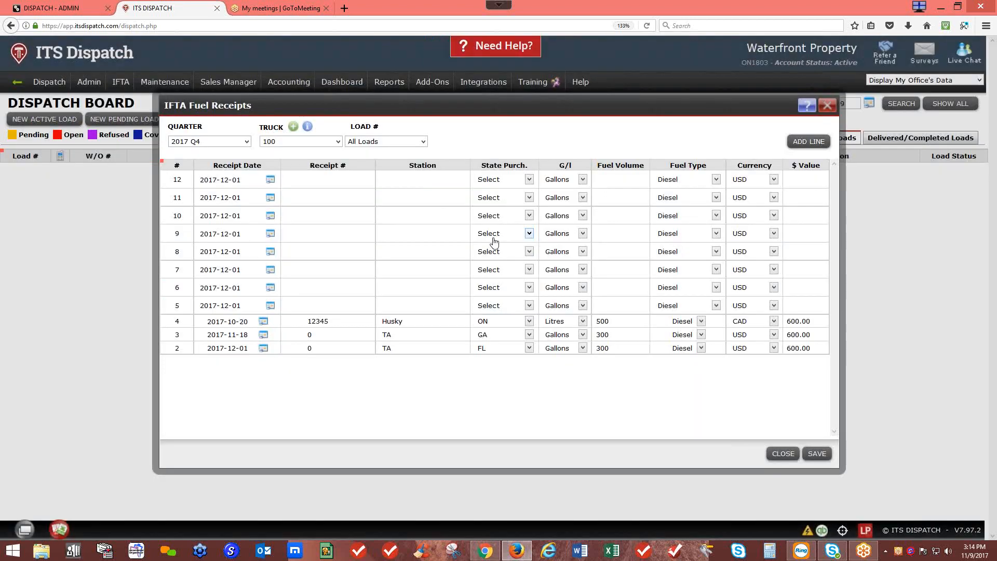
key("Delete")
left_click(501, 237)
left_click(179, 287)
key("Delete")
left_click(509, 238)
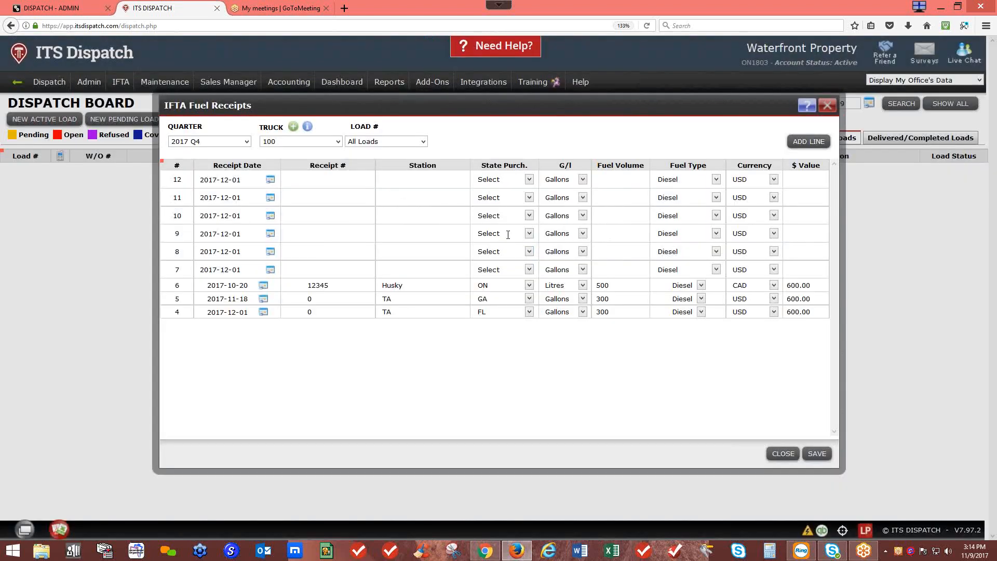
key("Delete")
left_click(514, 238)
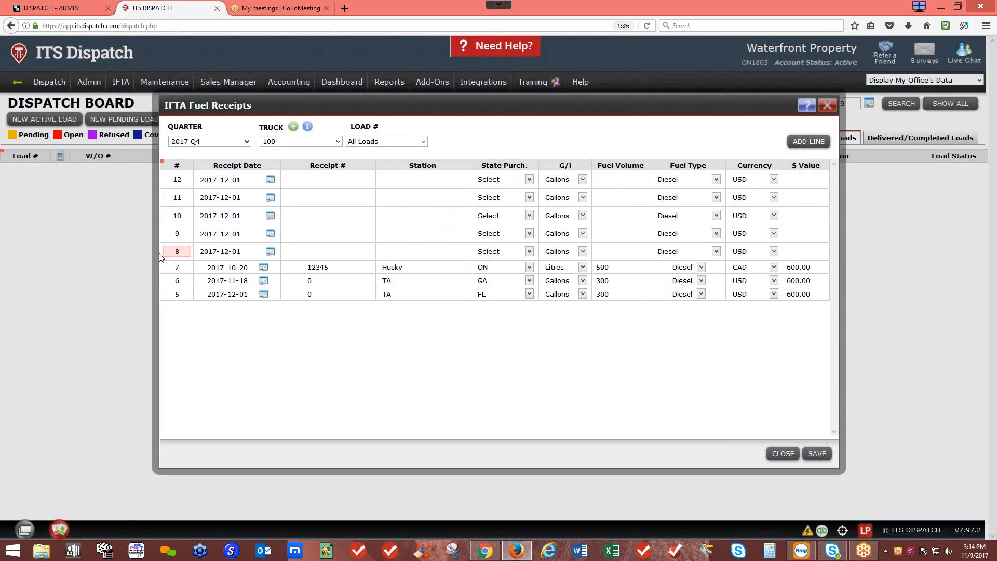
key("Delete")
left_click(512, 238)
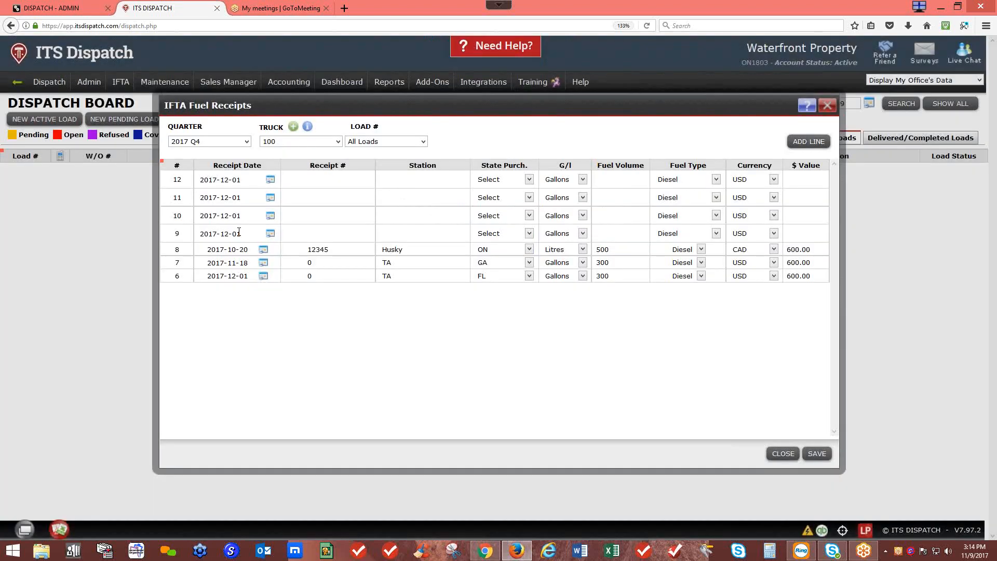
key("Delete")
left_click(512, 238)
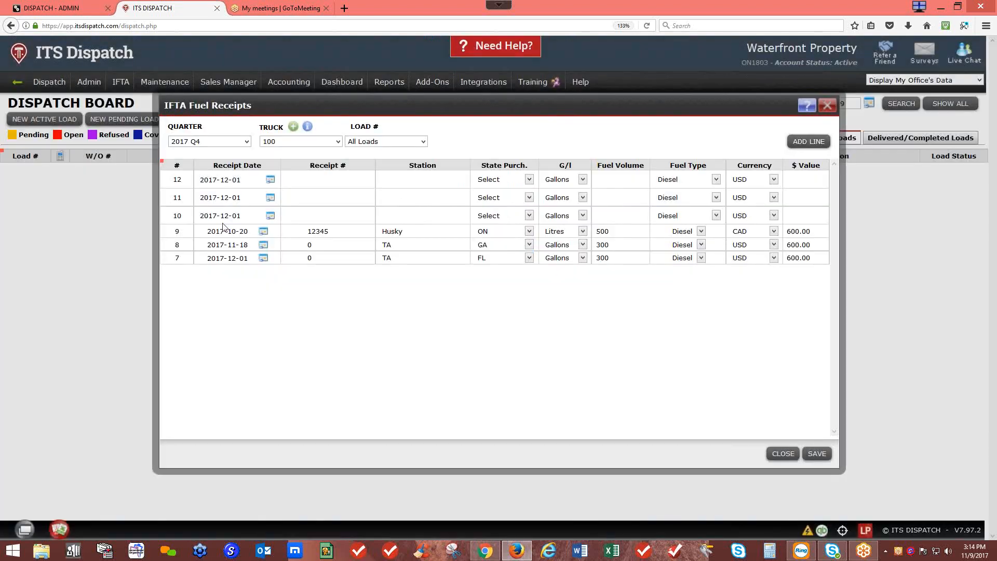
key("Delete")
left_click(514, 238)
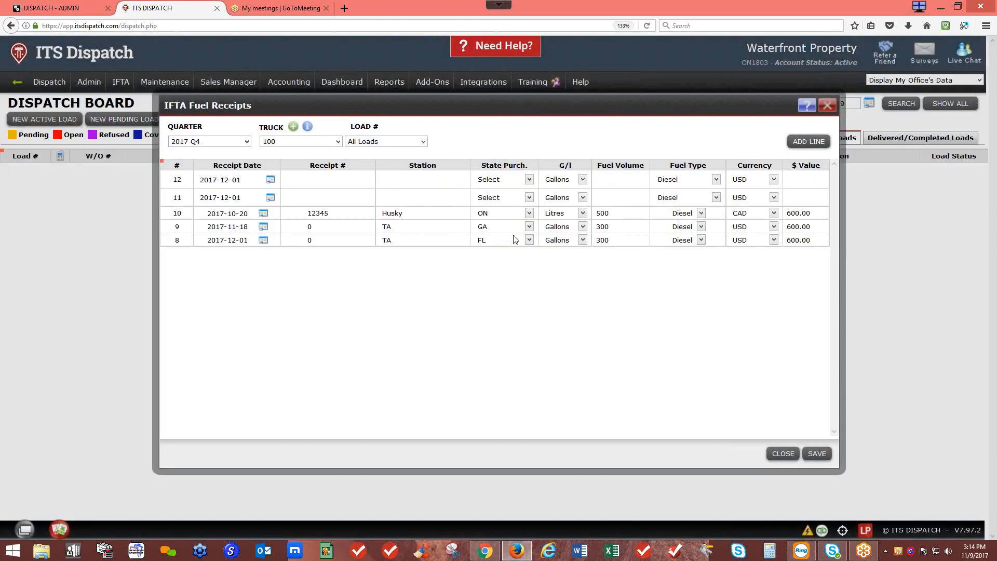
key("Delete")
left_click(513, 238)
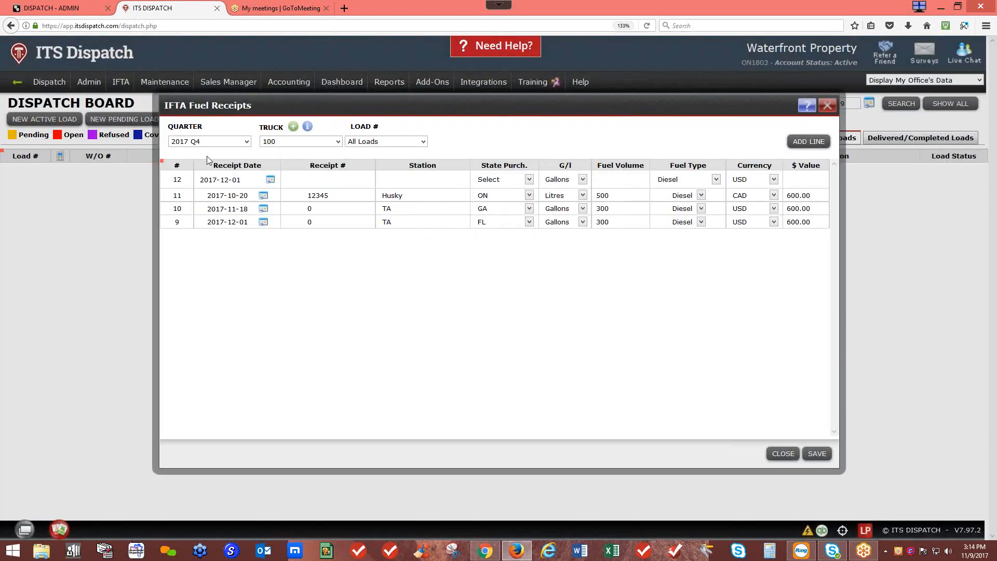
left_click(177, 179)
key("Delete")
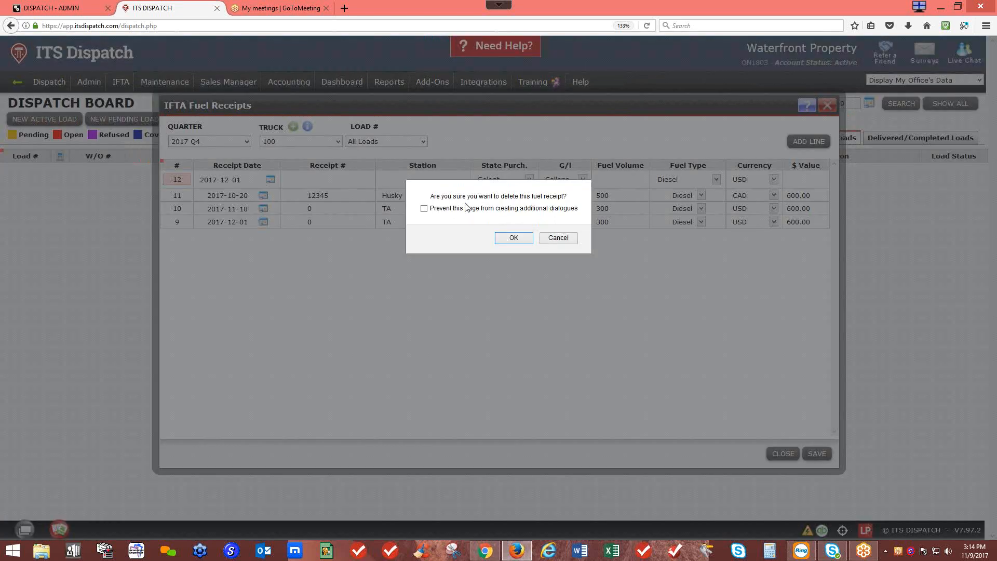
left_click(513, 240)
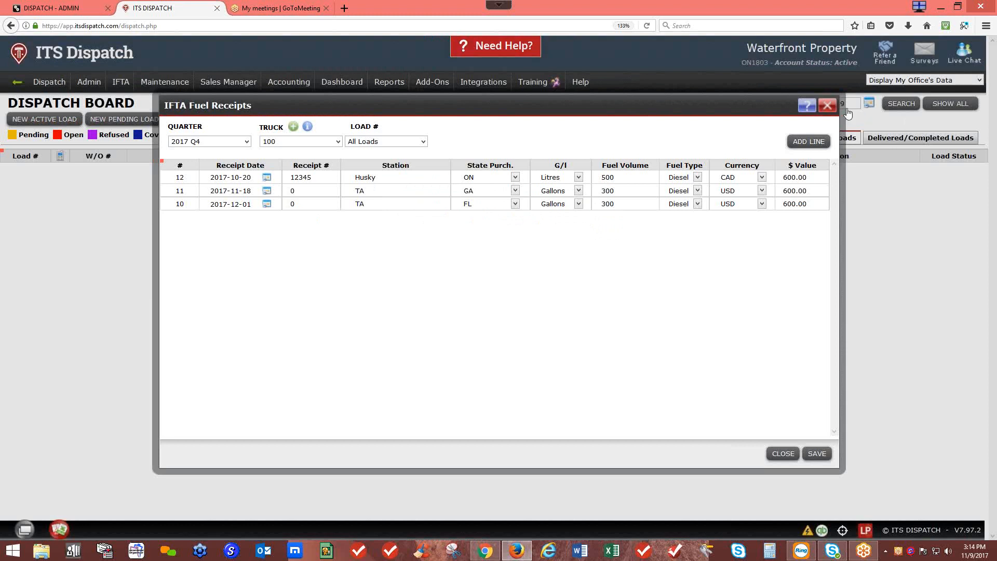
Step: Glance at the IFTA tutorial videos, then close Fuel Receipts
left_click(808, 106)
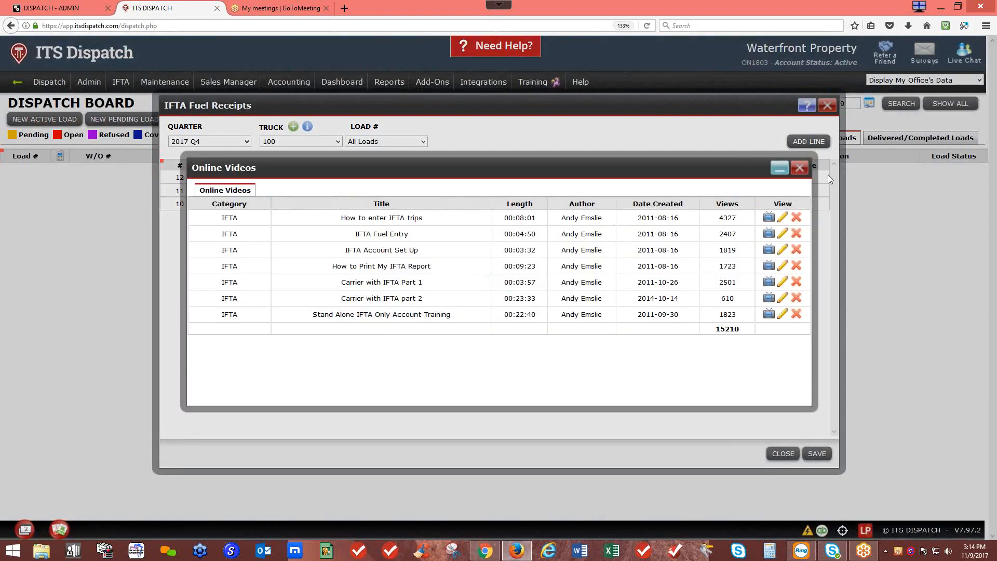
left_click(802, 171)
left_click(827, 106)
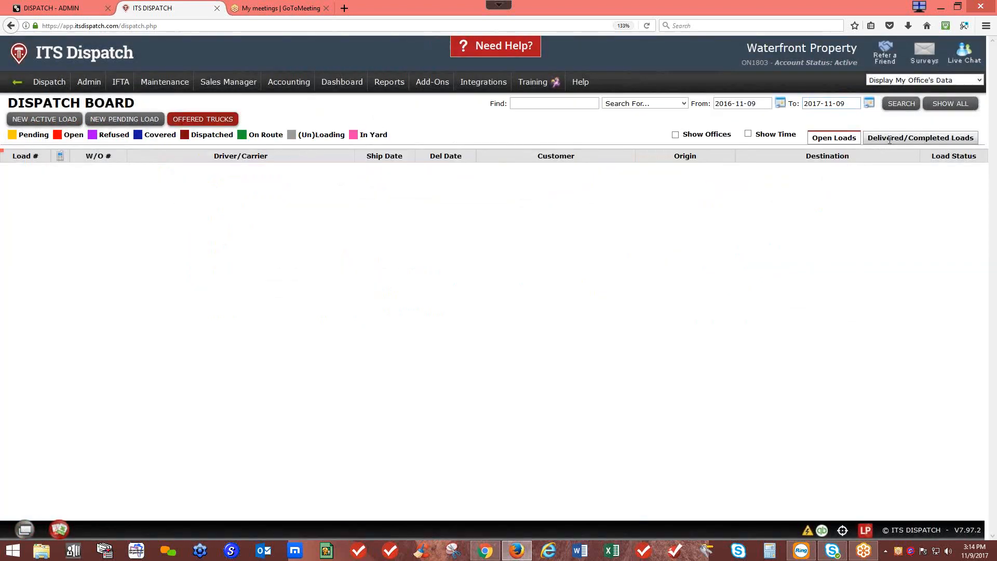
Step: In completed load 1151's waypoints, add a Fuel Stop dated 2017-10-18
left_click(889, 142)
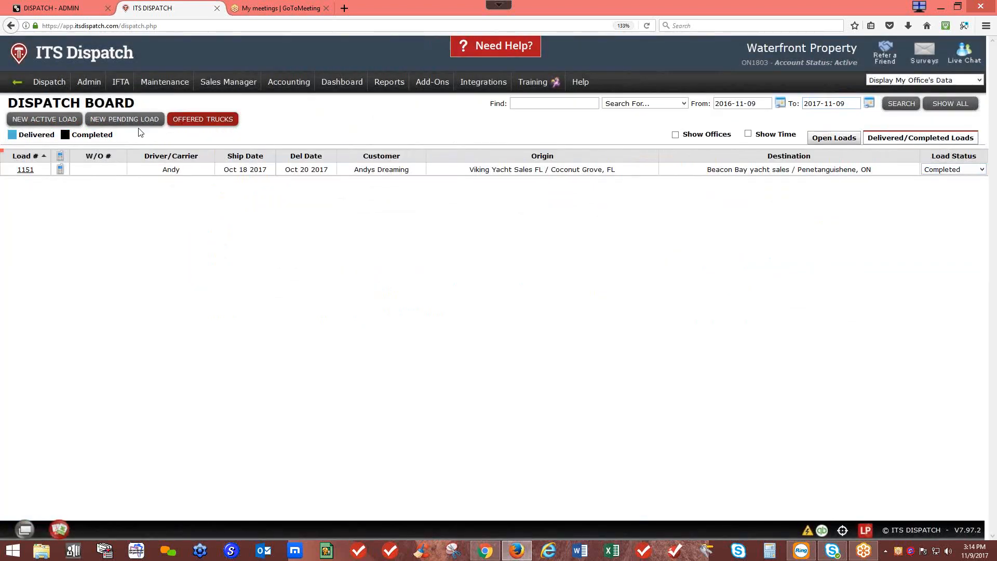
left_click(26, 170)
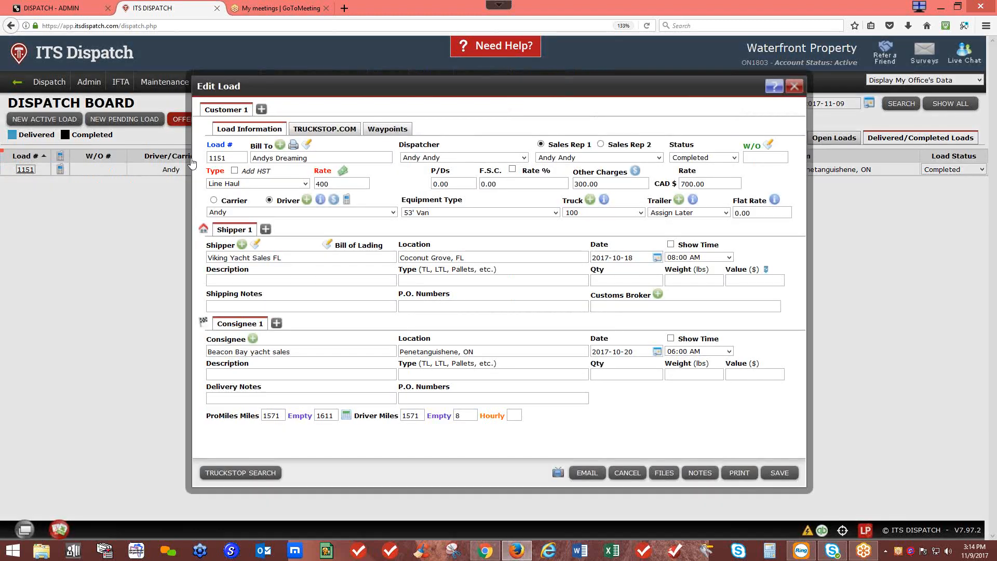
left_click(403, 129)
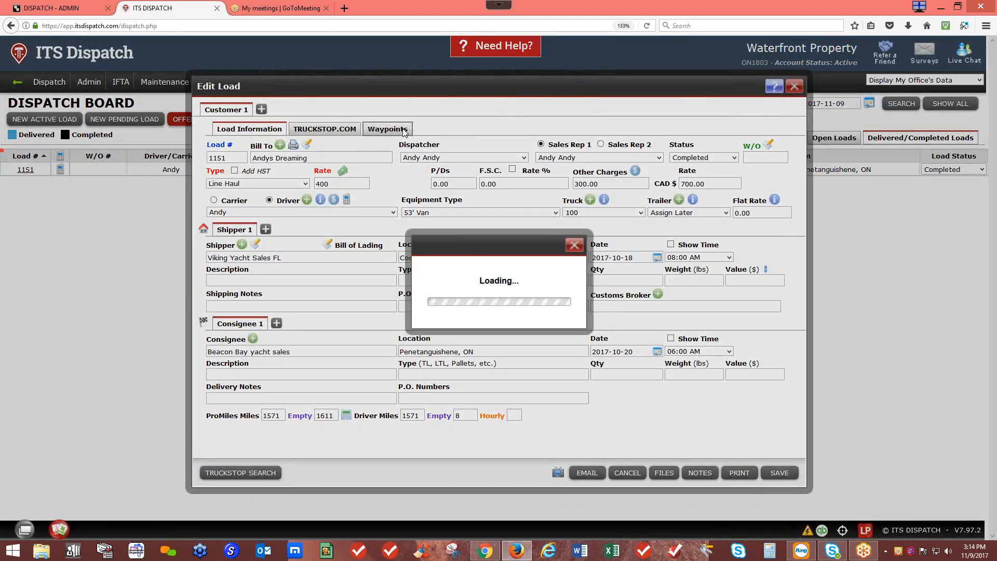
left_click(257, 141)
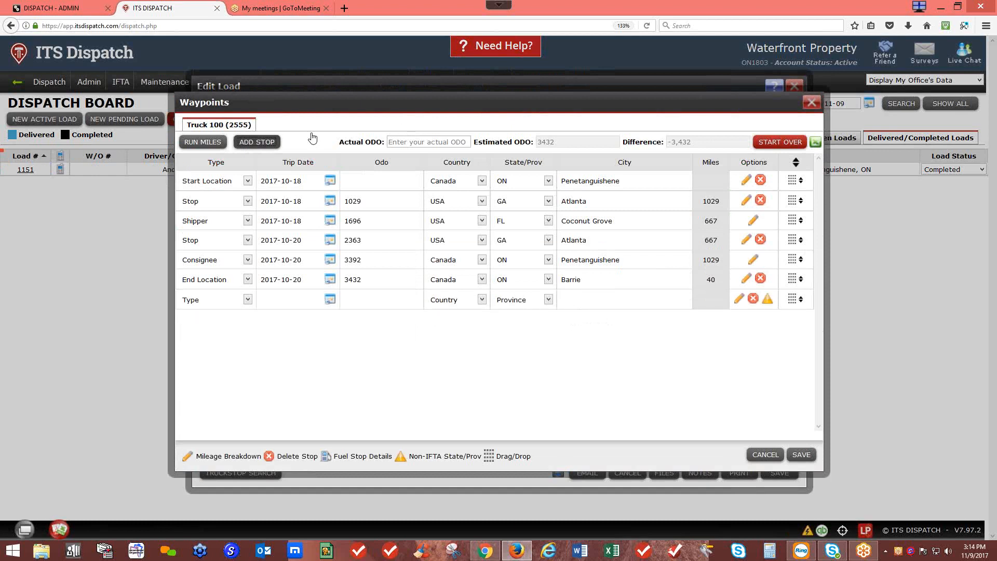
left_click(249, 300)
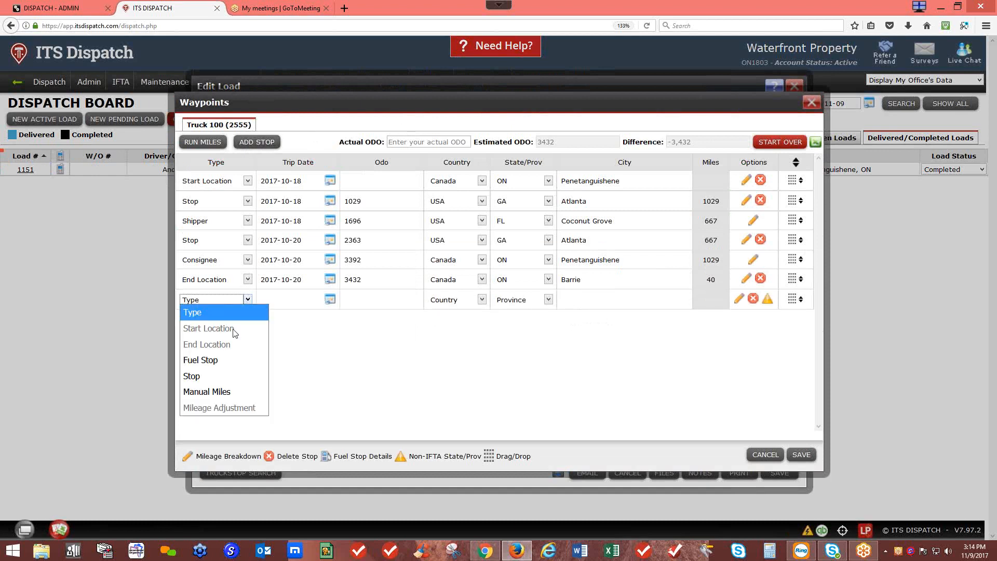
left_click(219, 363)
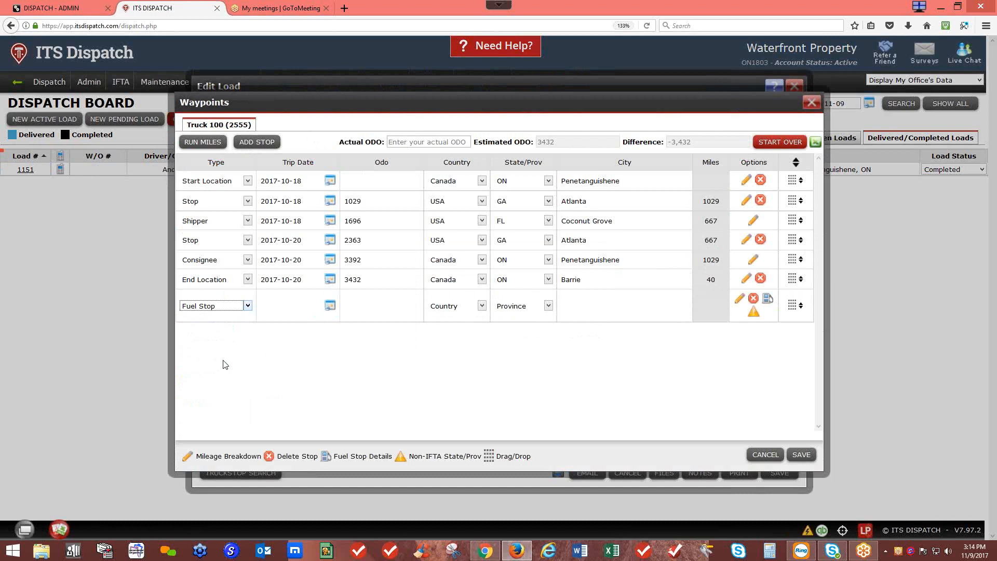
left_click(330, 307)
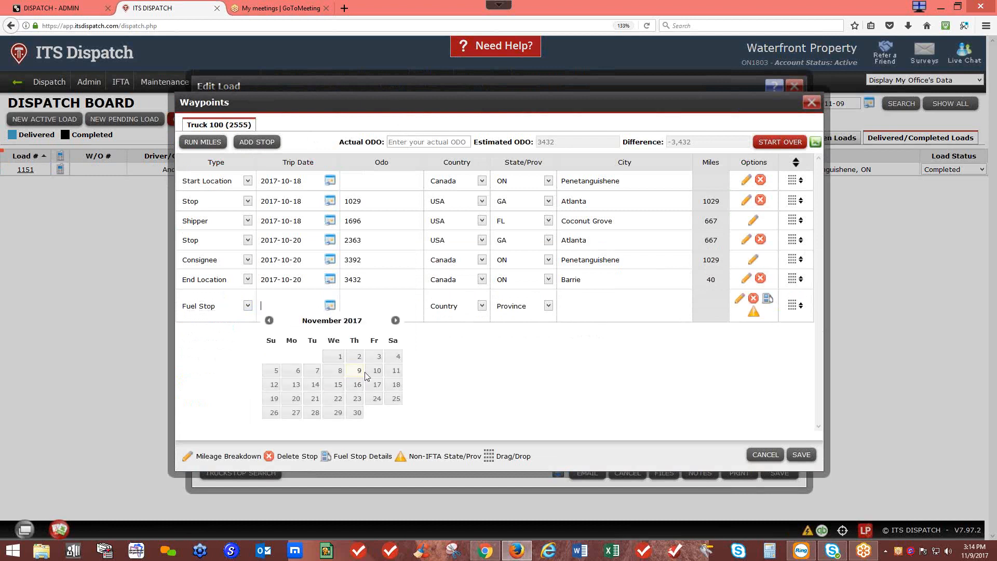
left_click(269, 321)
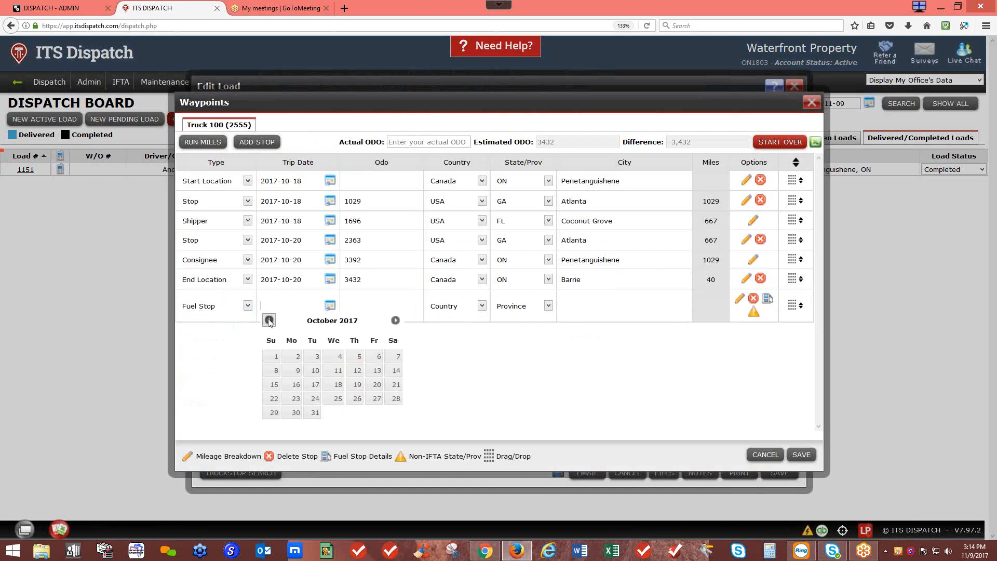
left_click(338, 385)
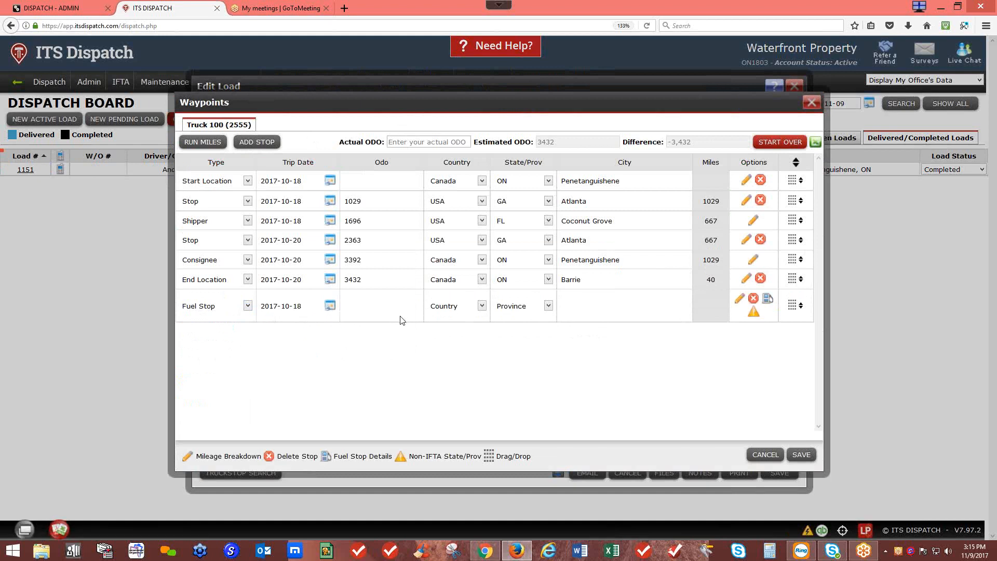
Step: Set the fuel stop to odometer 0 in Detroit, MI, USA and show its fuel details
type("0")
left_click(478, 306)
left_click(451, 334)
left_click(548, 308)
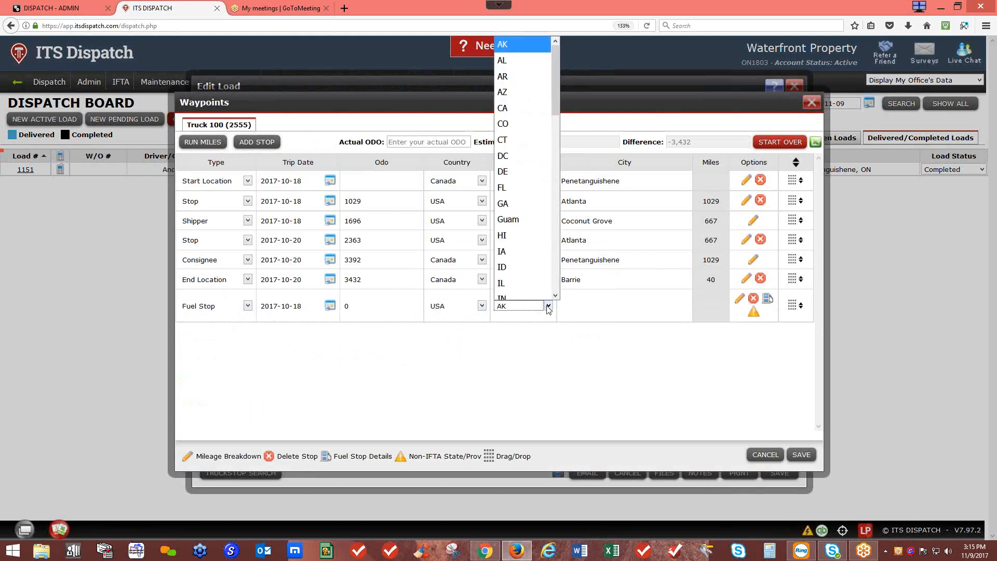
scroll(525, 260, "down", 3)
left_click(523, 244)
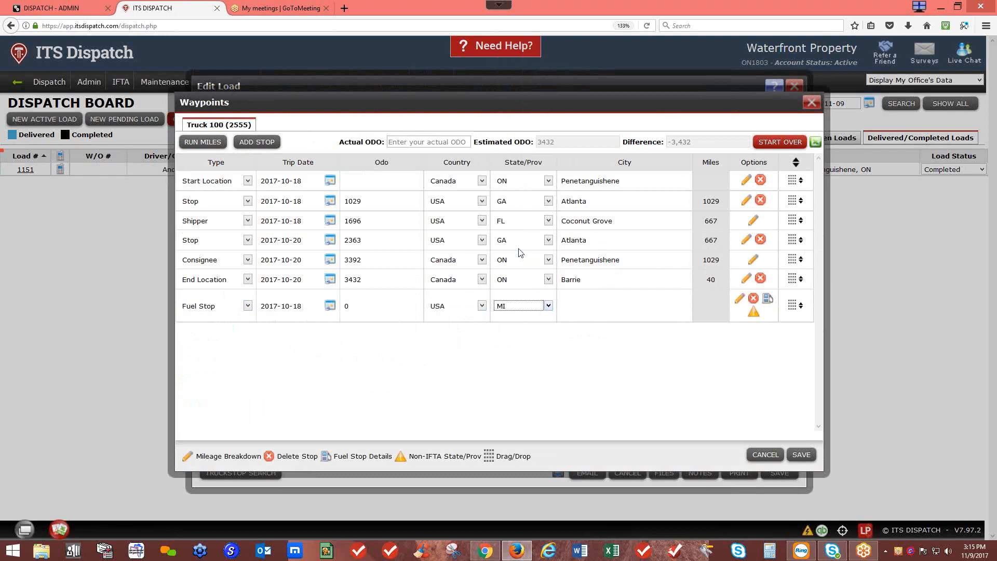
left_click(576, 299)
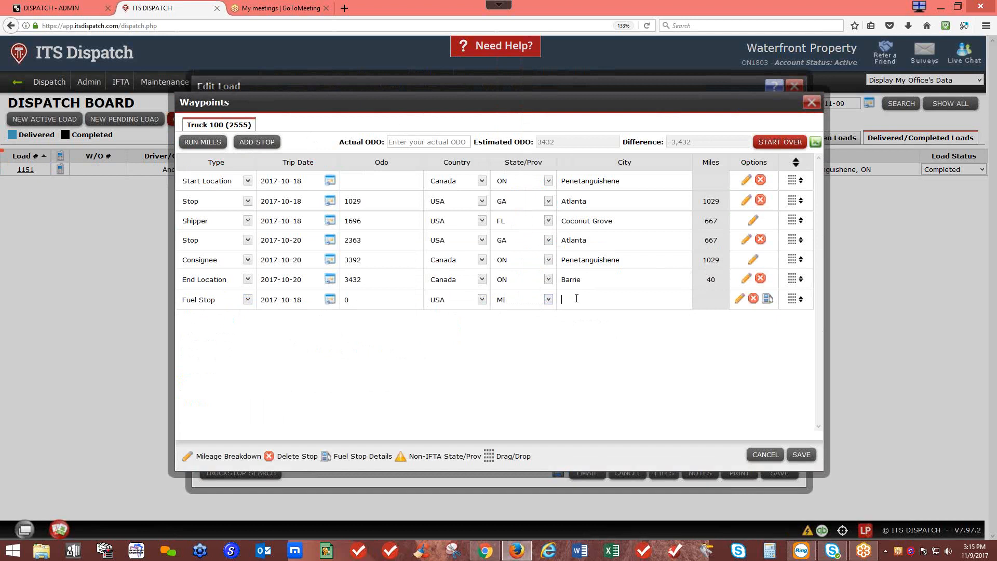
type("Det")
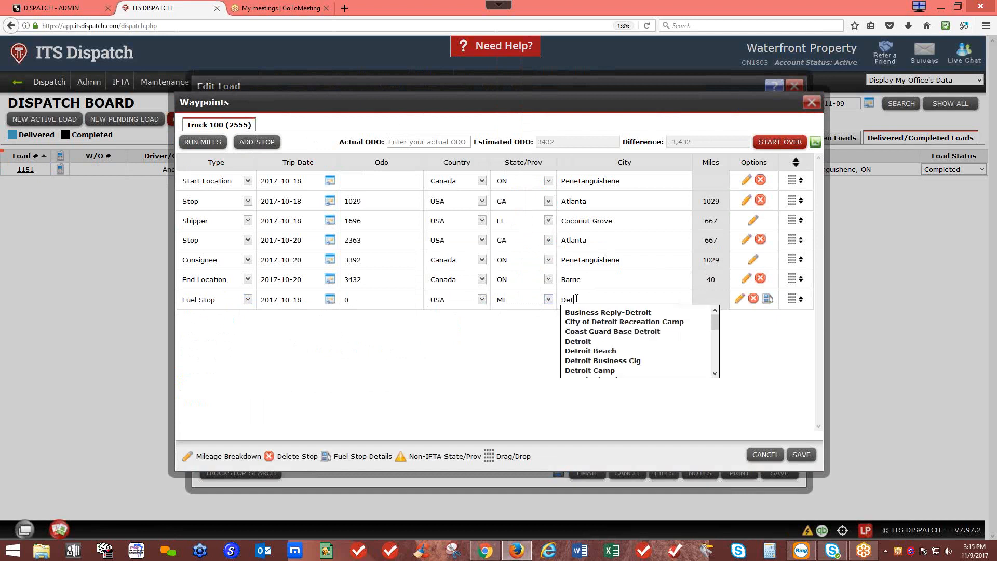
left_click(576, 341)
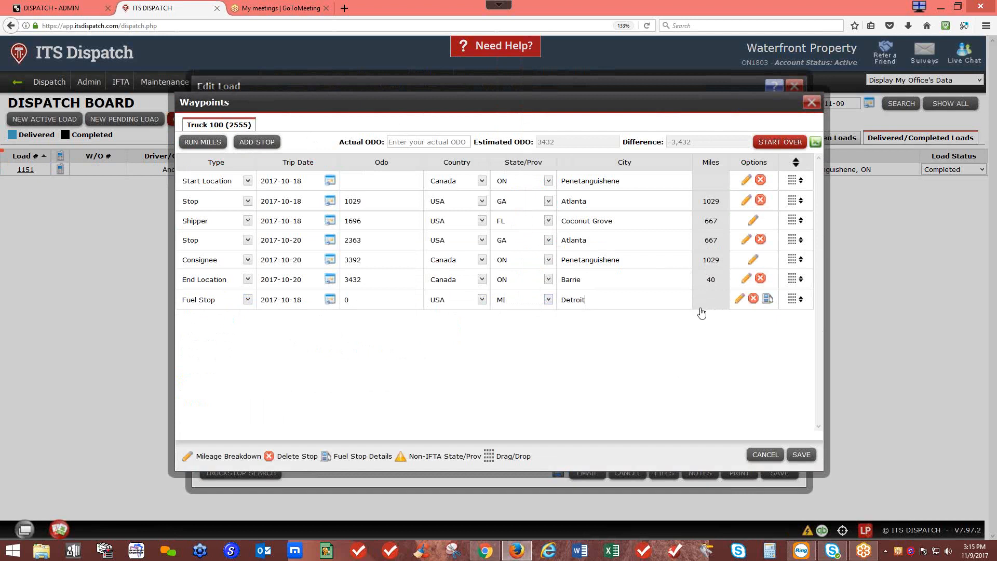
left_click(768, 300)
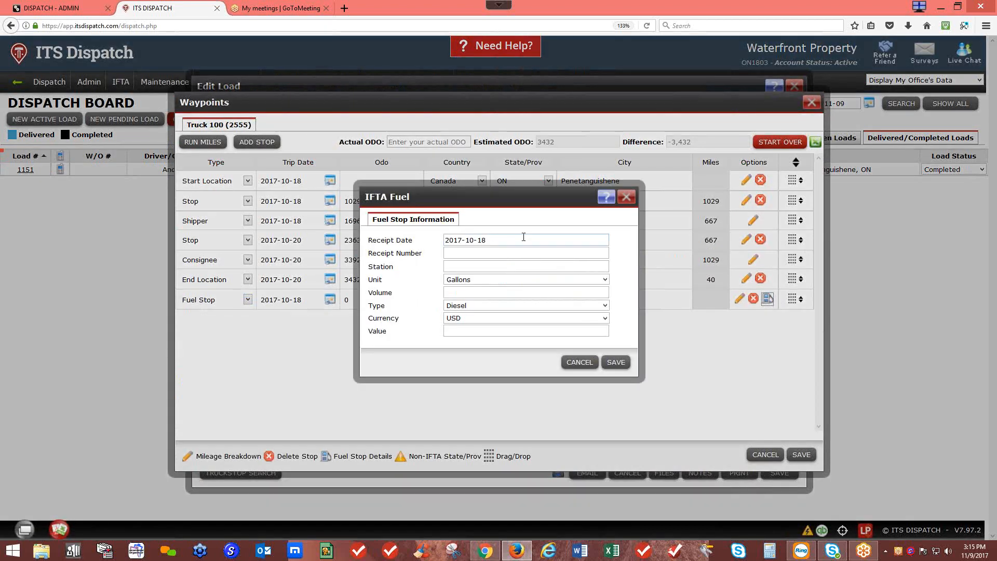
Step: Record the Detroit fuel receipt: receipt number 1235, station TA, 300 gallons
left_click(488, 253)
type("12356")
left_click(488, 267)
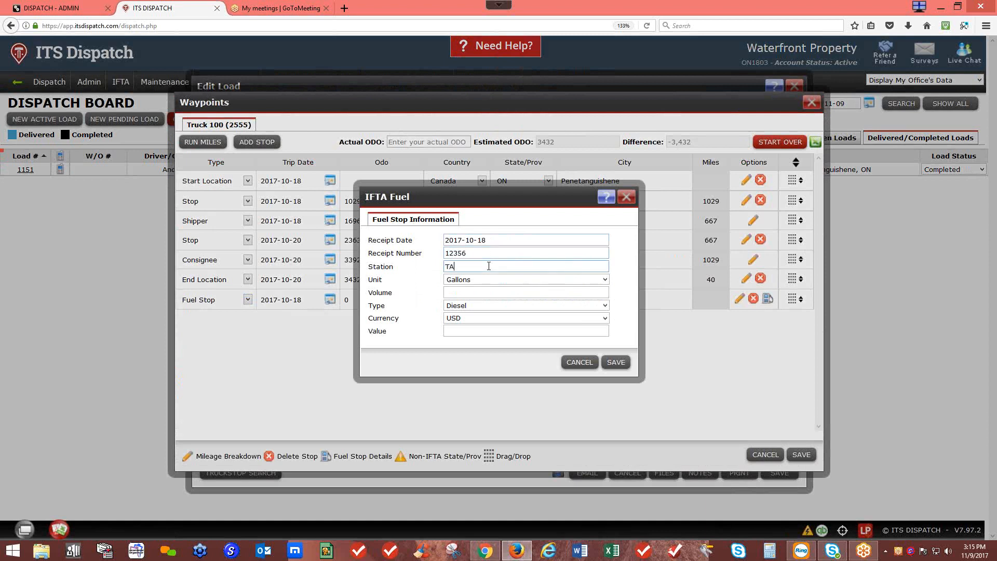
left_click(487, 288)
type("300")
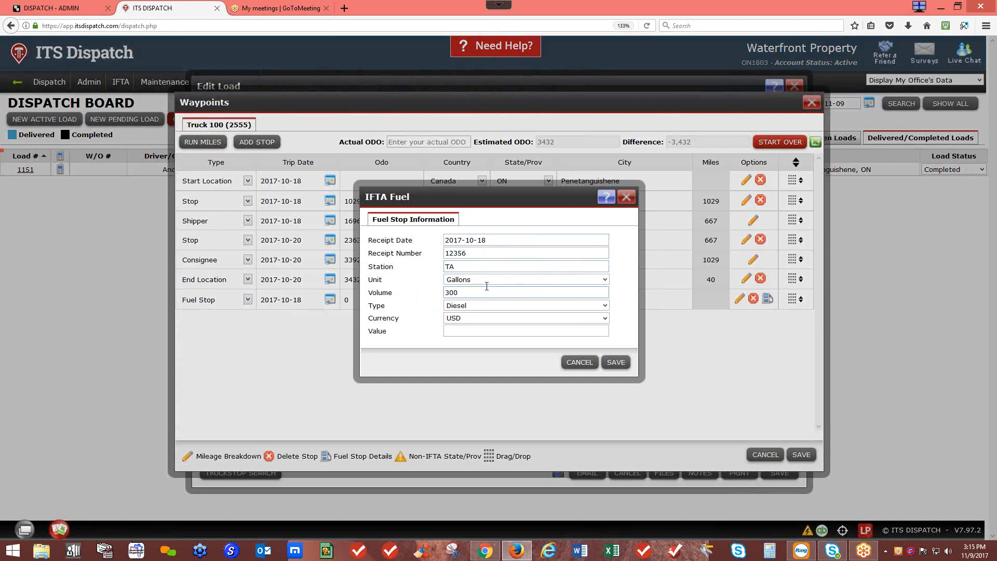
left_click(482, 326)
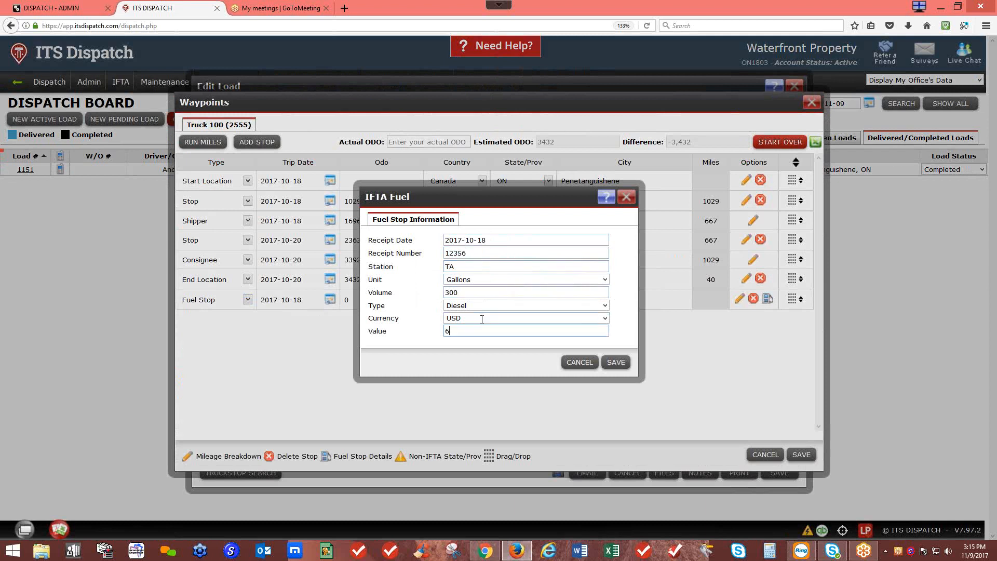
left_click(616, 362)
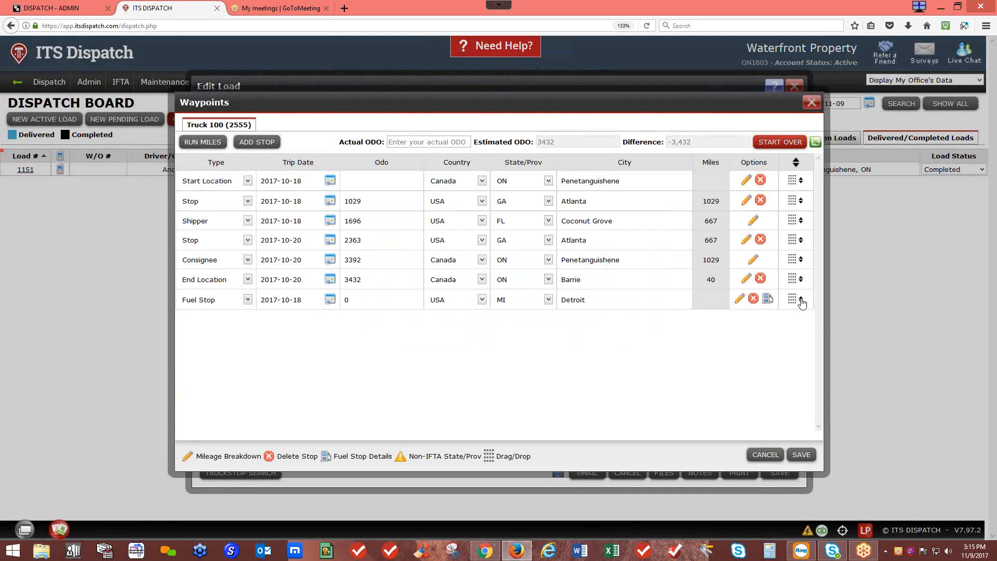
Step: Move the Detroit fuel stop right after the start, recalculate miles and save load 1151
left_click_drag(803, 303, 795, 199)
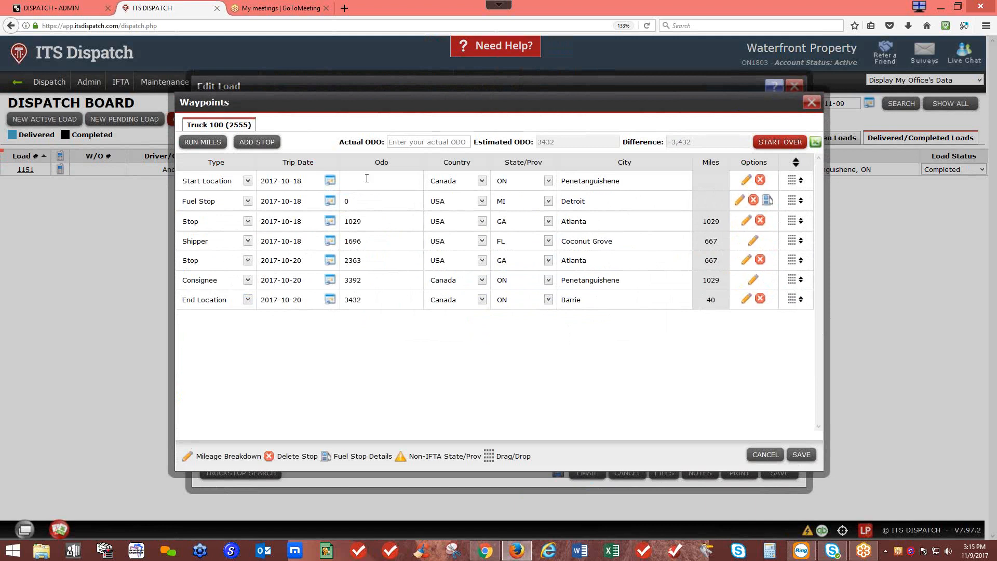
left_click(203, 141)
left_click(579, 236)
left_click(806, 455)
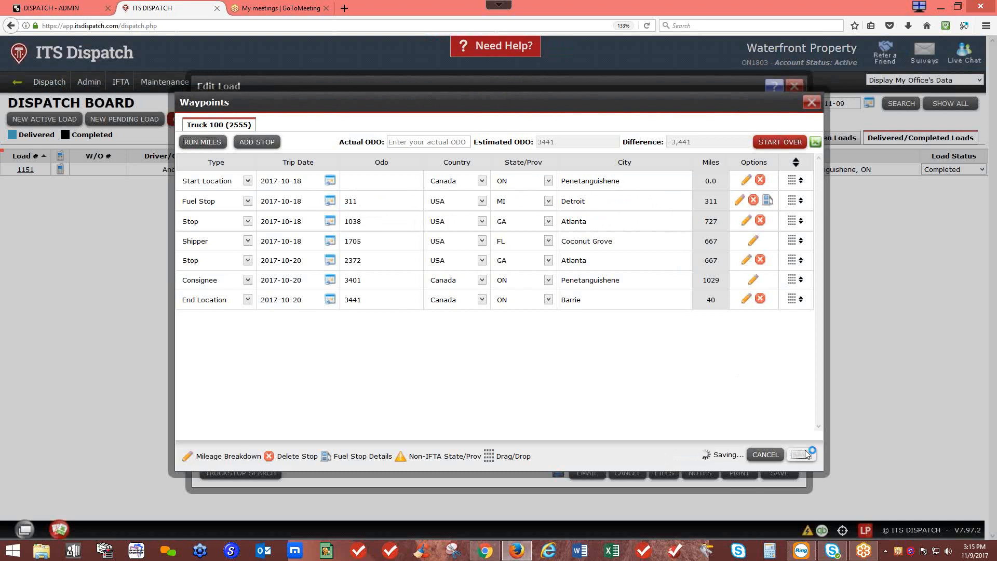
left_click(773, 474)
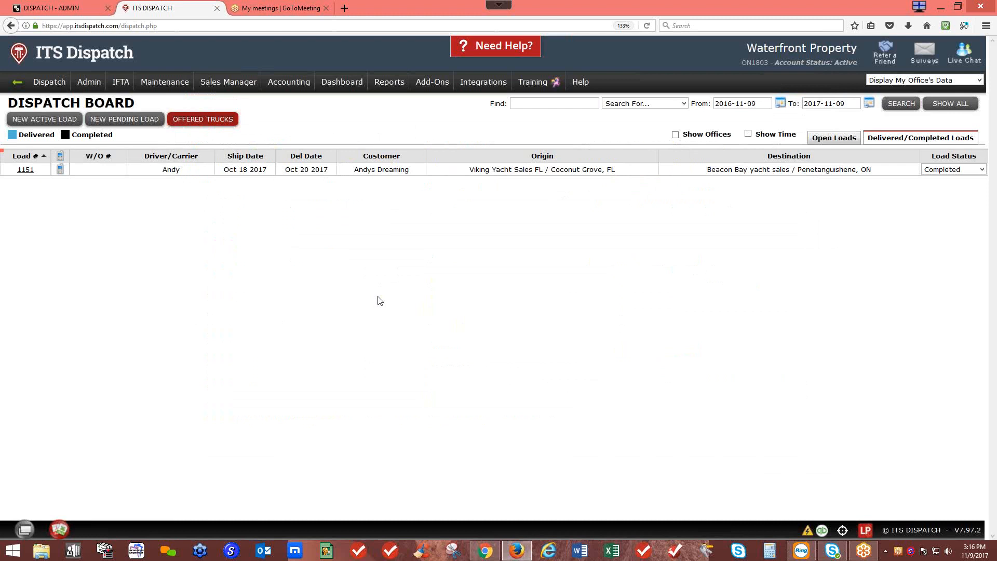
Step: Add a fifth receipt line to truck 100's IFTA fuel receipts, dated 2017-12-01
mouse_move(230, 182)
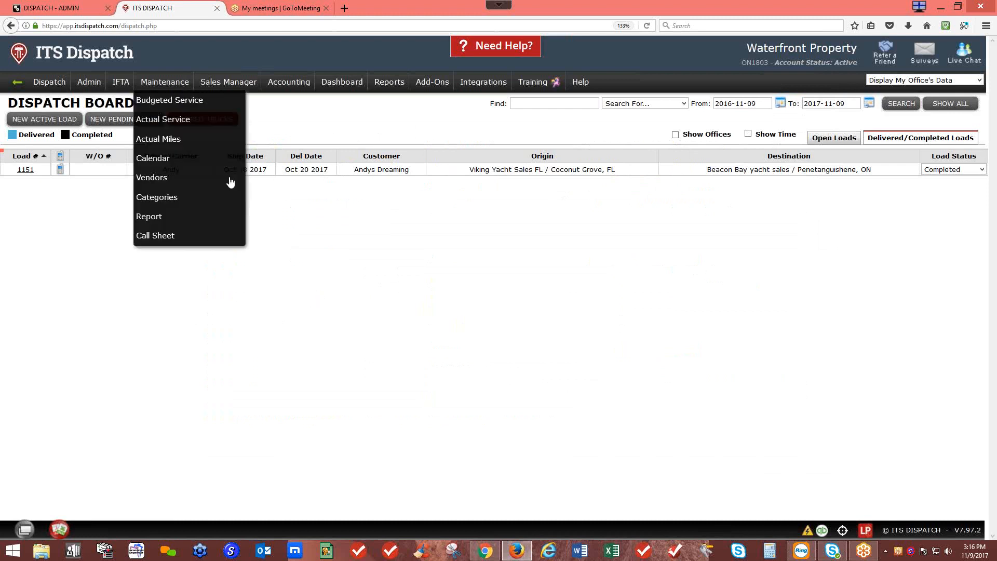
mouse_move(120, 82)
left_click(129, 99)
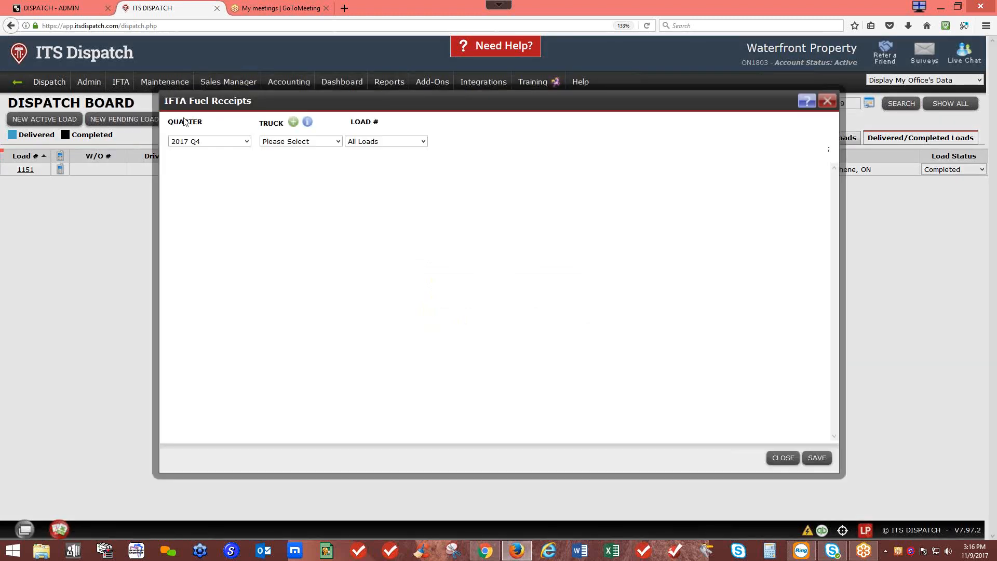
left_click(283, 142)
left_click(284, 183)
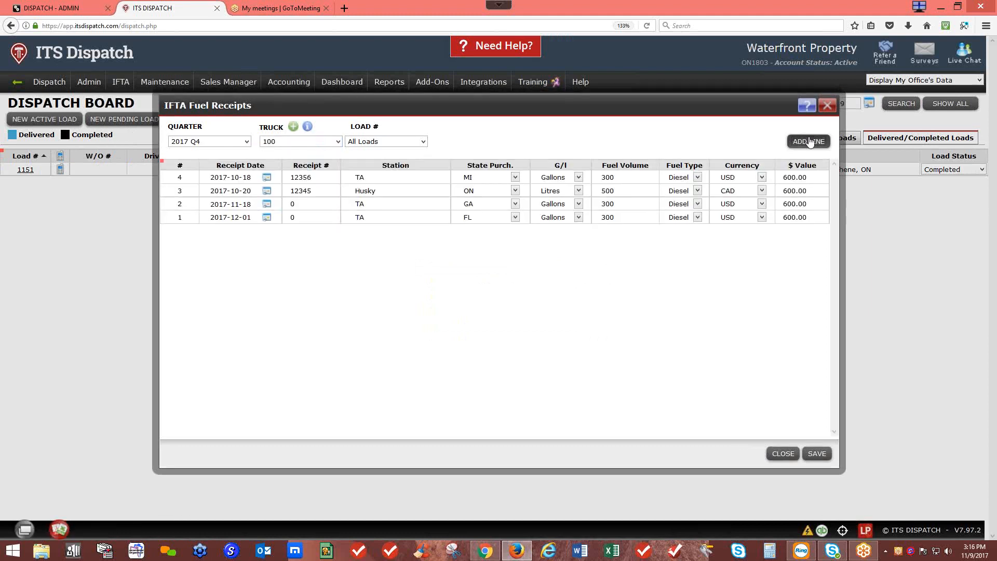
left_click(811, 141)
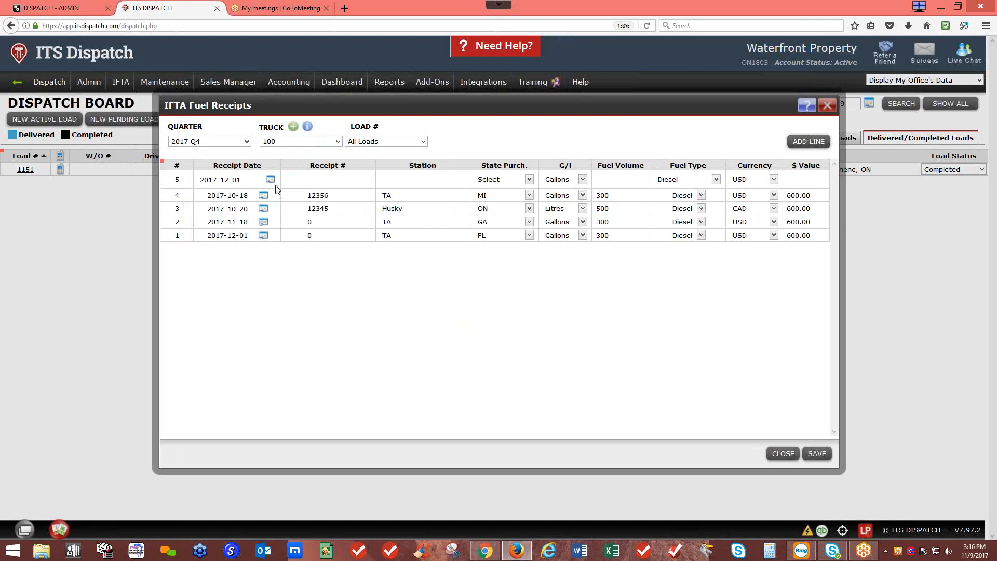
left_click_drag(201, 179, 217, 180)
left_click(307, 180)
Step: Leave line 5's purchase state unset and clear the trial fuel volume entry
left_click(493, 182)
left_click(493, 182)
left_click(614, 179)
type("300.299")
left_click_drag(614, 181, 605, 179)
type("1.000")
left_click_drag(625, 179, 594, 179)
key("BackSpace")
Step: Keep Diesel and USD on line 5 and close the IFTA fuel receipts window
left_click(689, 180)
left_click(752, 179)
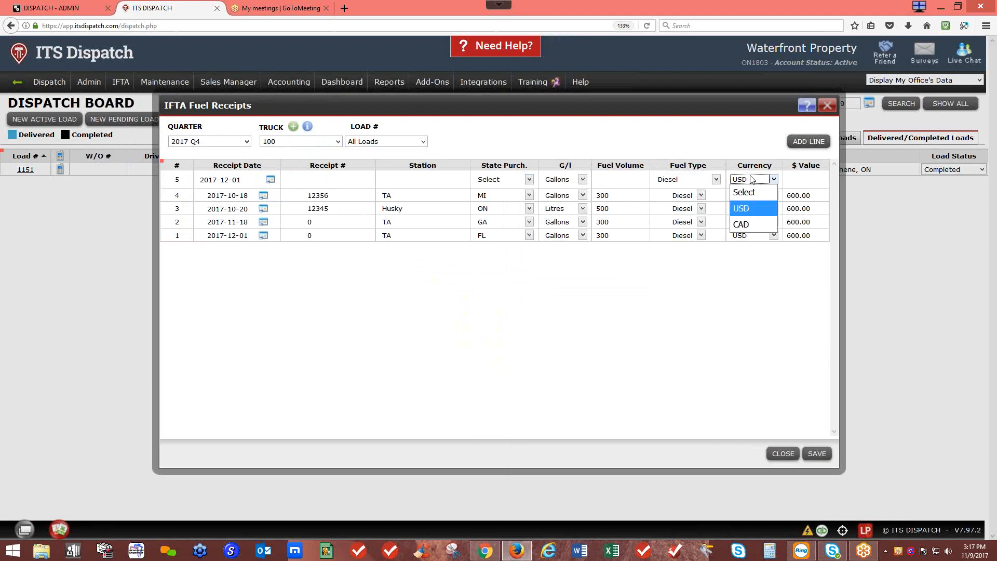
left_click(756, 180)
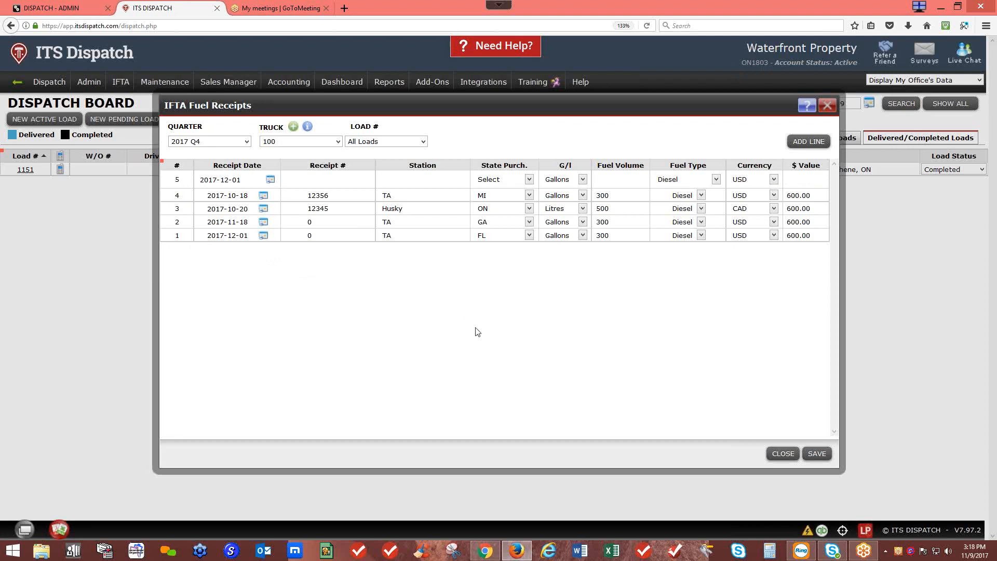
left_click(827, 106)
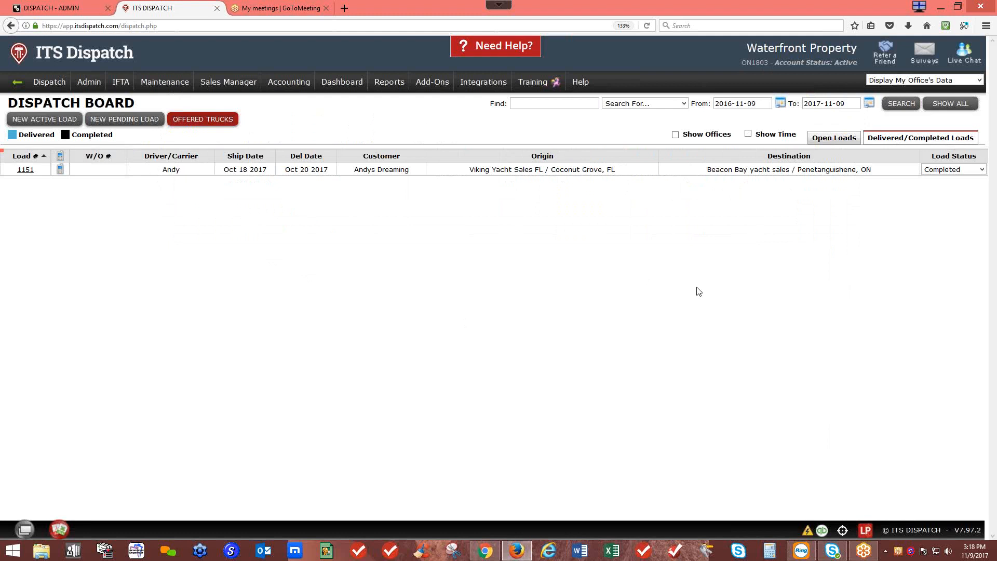
Step: Show open loads and view truck 100's Waypoint Summary, with load 1151 at 3441 miles
left_click(834, 138)
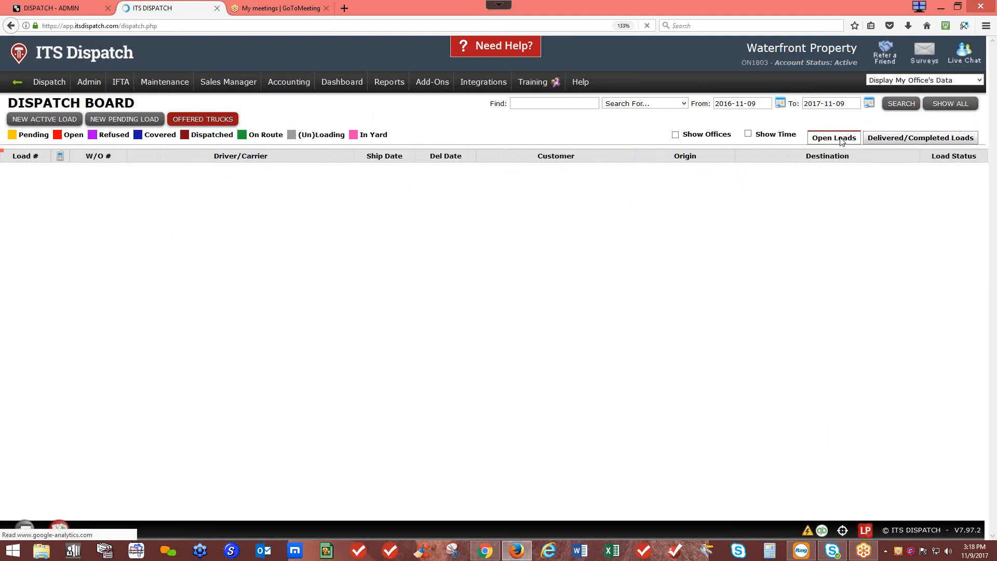
mouse_move(130, 87)
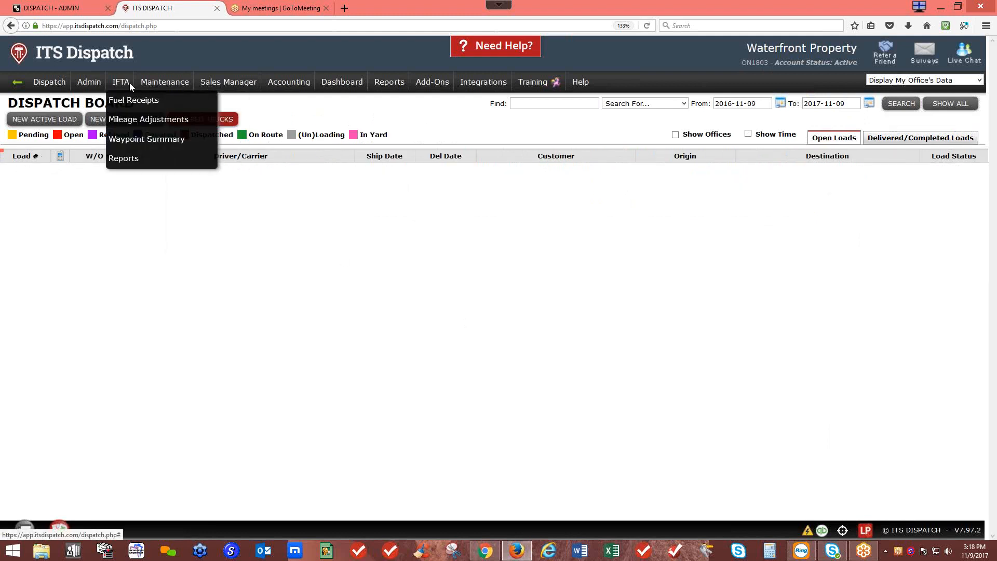
left_click(132, 138)
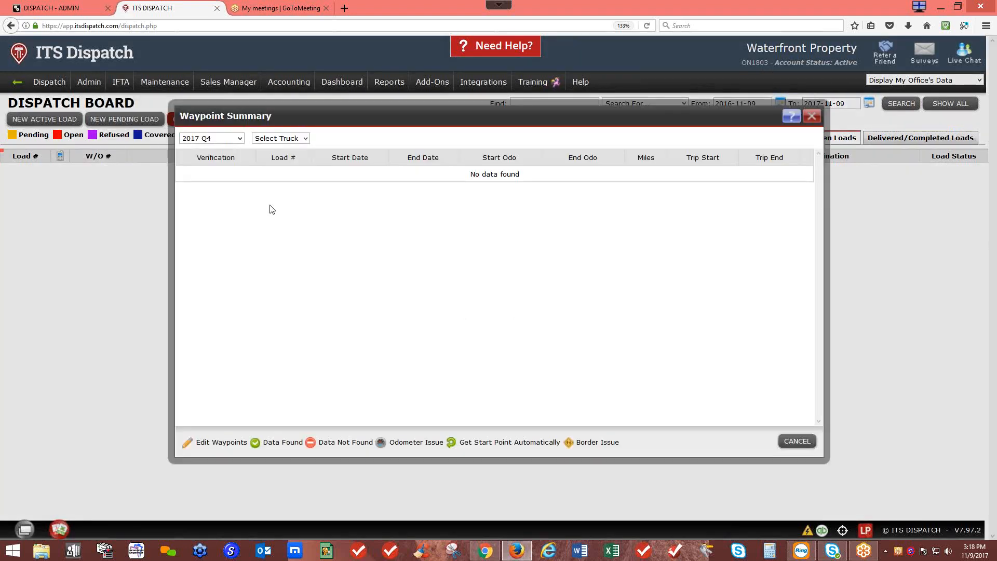
left_click(276, 139)
left_click(267, 170)
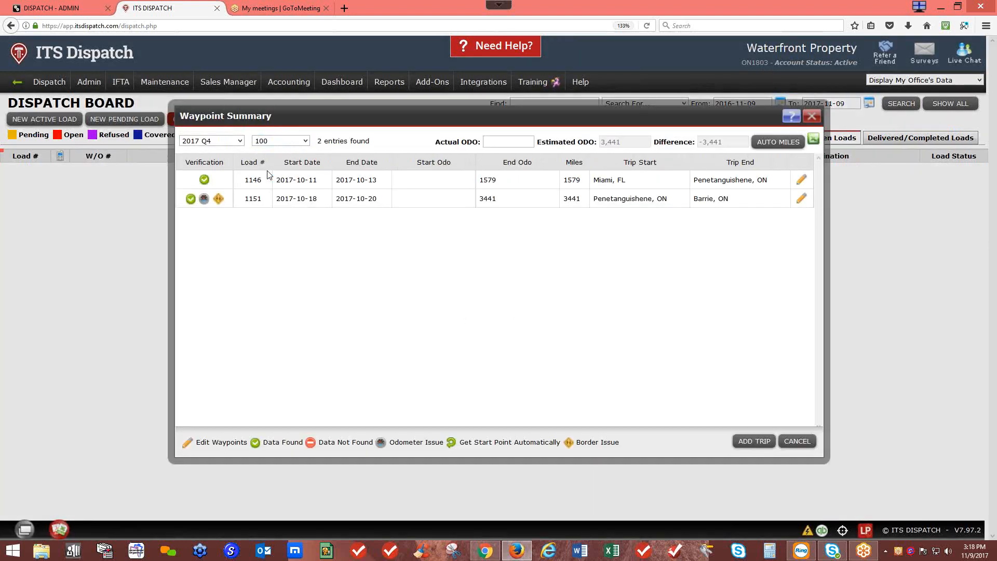
left_click(812, 119)
mouse_move(130, 84)
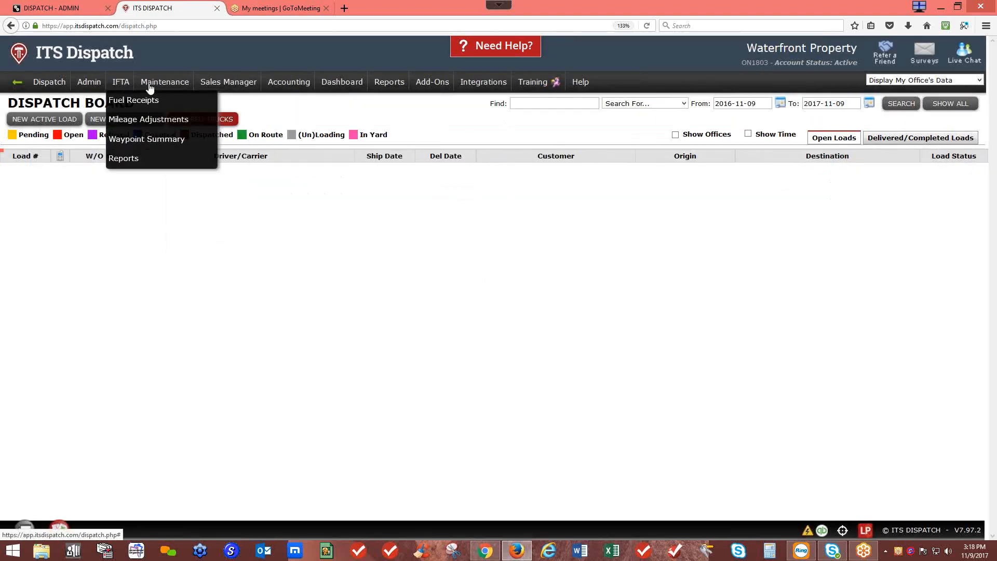
Step: Generate a Quarterly Report for 2017 Q3 covering All Trucks in FL
left_click(124, 159)
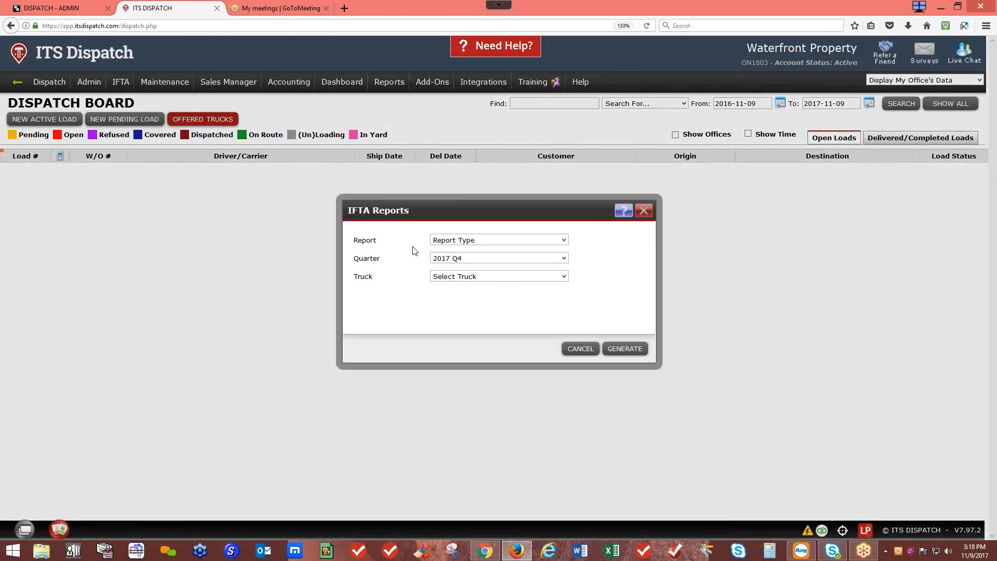
left_click(447, 245)
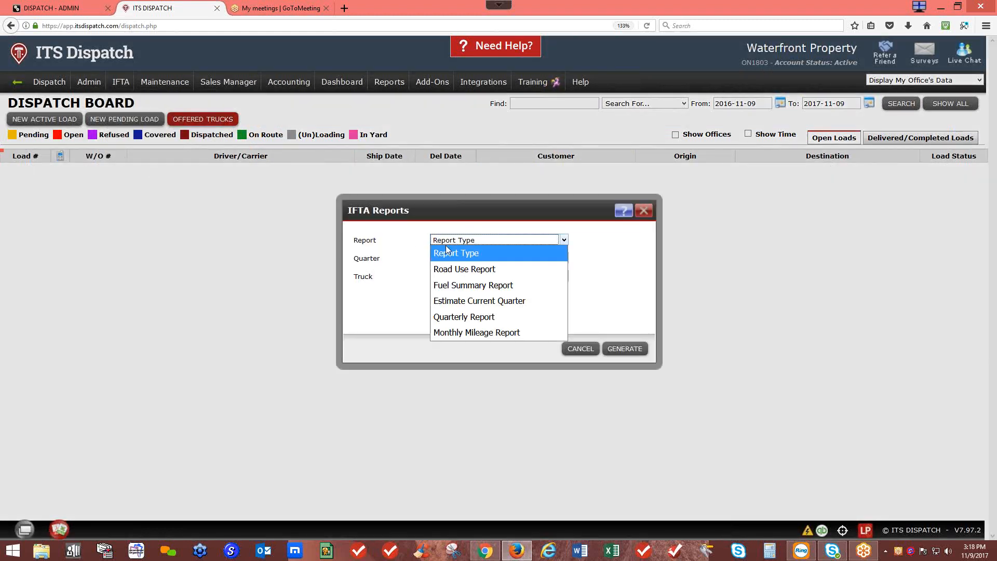
left_click(448, 317)
left_click(471, 259)
left_click(471, 259)
left_click(471, 259)
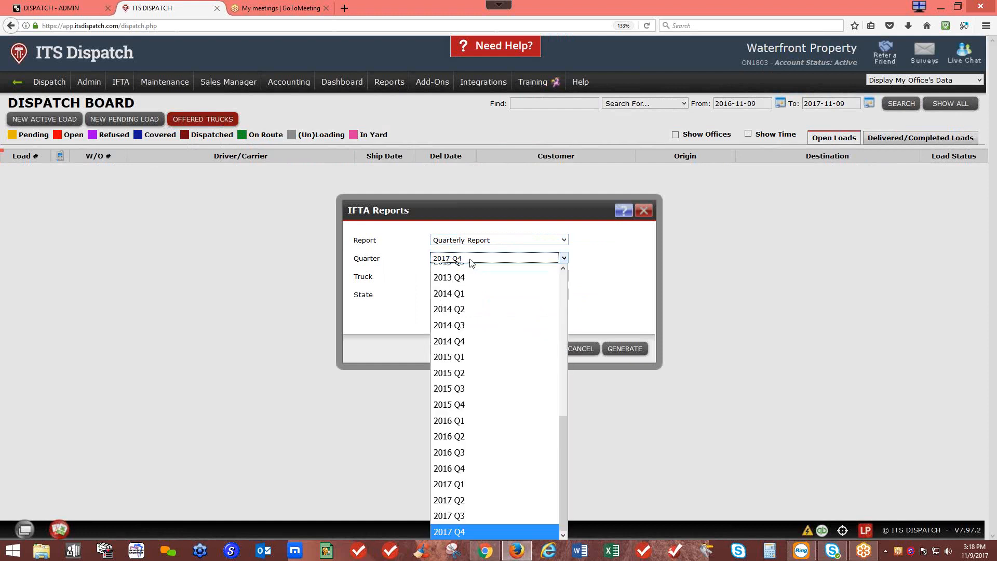
left_click(444, 526)
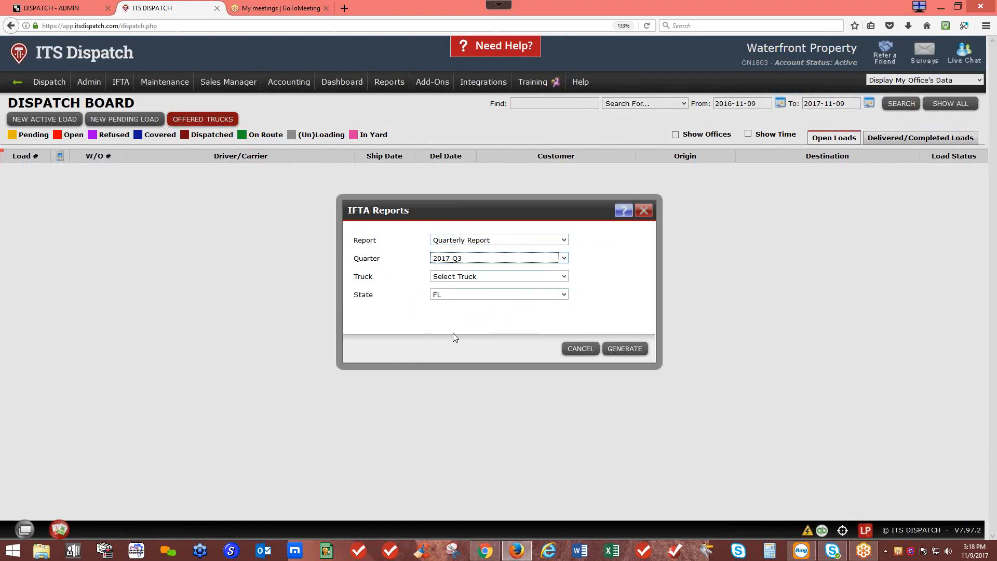
left_click(457, 278)
left_click(458, 306)
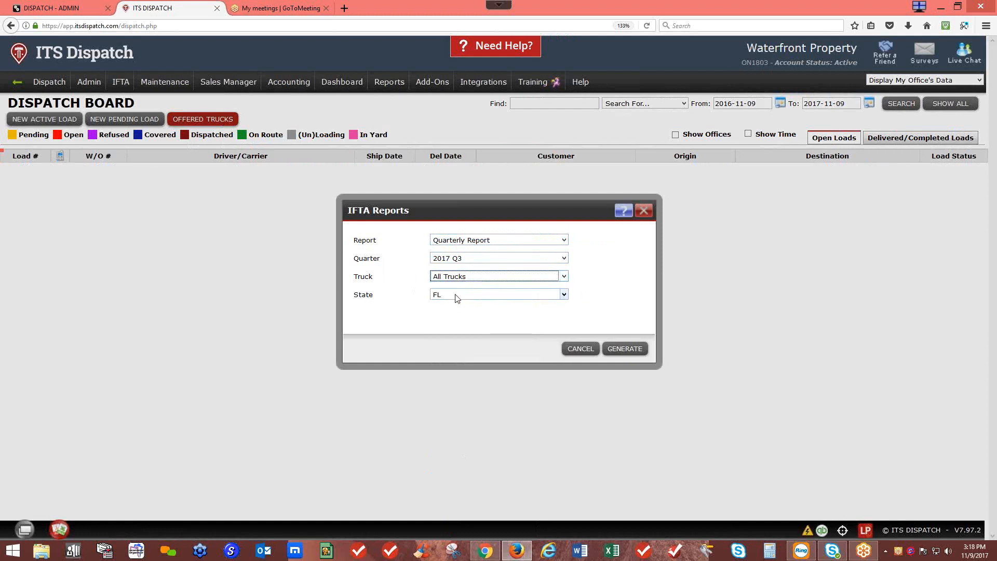
left_click(624, 349)
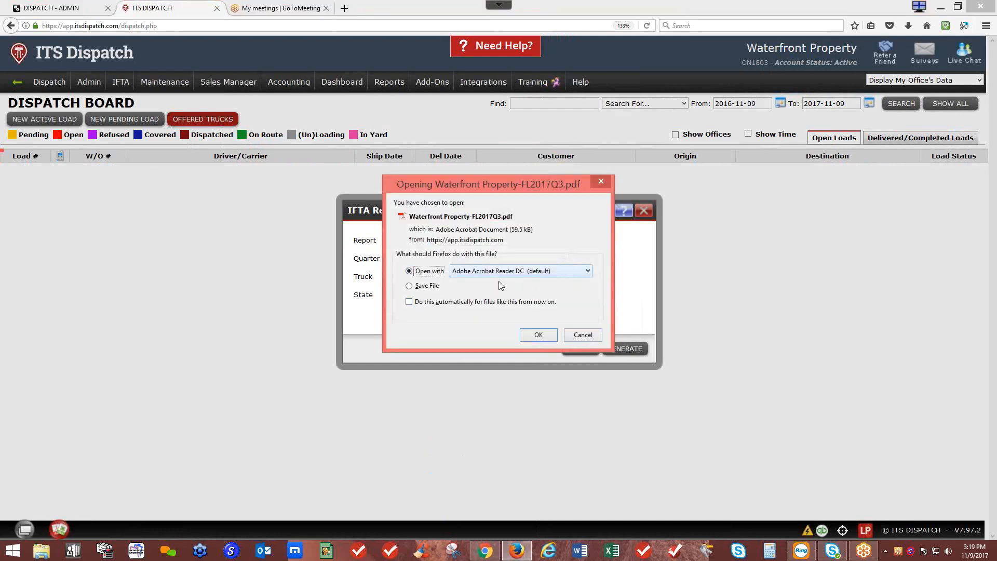
Step: Open Waterfront Property-FL2017Q3.pdf full-screen and review 7954 miles, 1096 gallons, 64.95 tax due
left_click(529, 334)
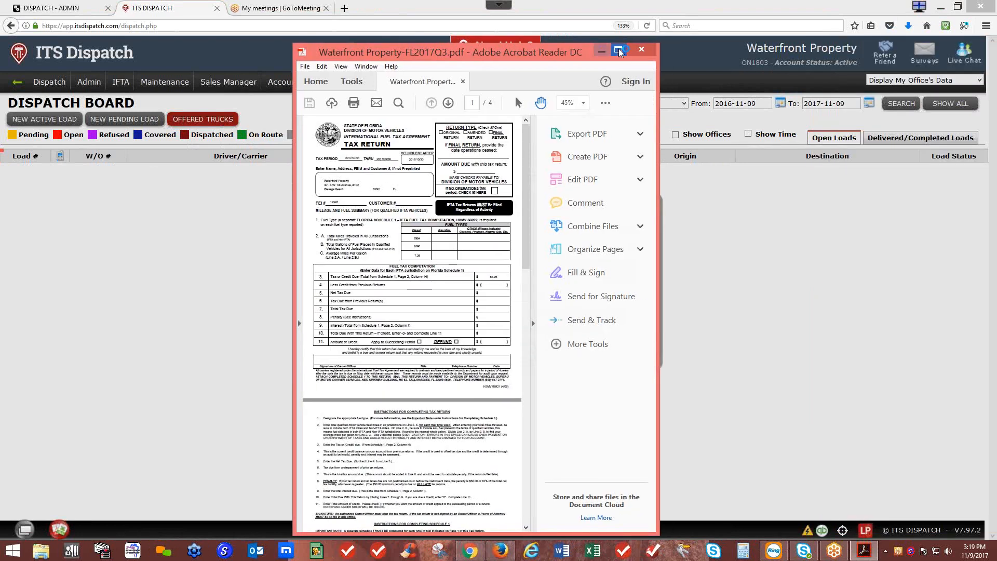
left_click(618, 49)
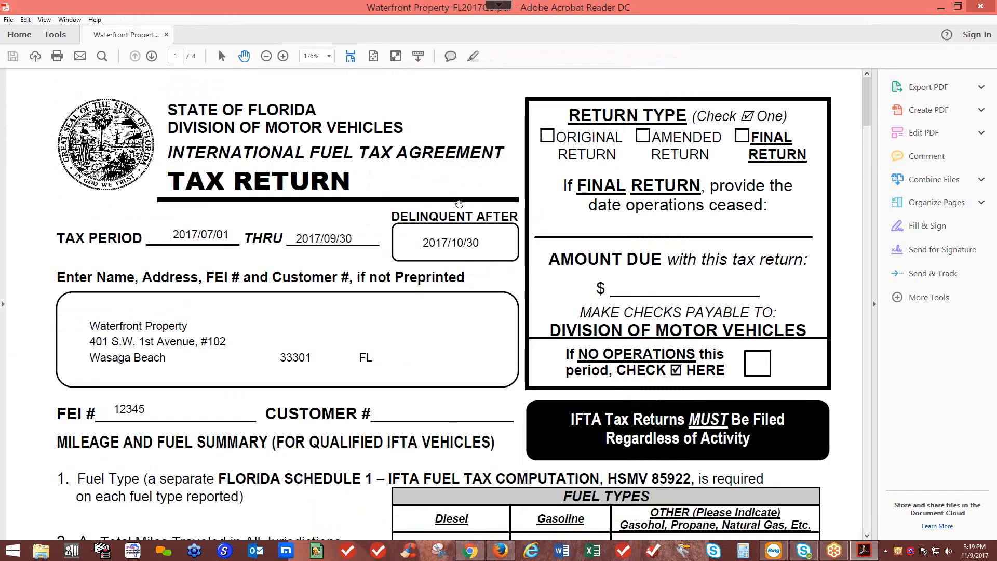
left_click(875, 307)
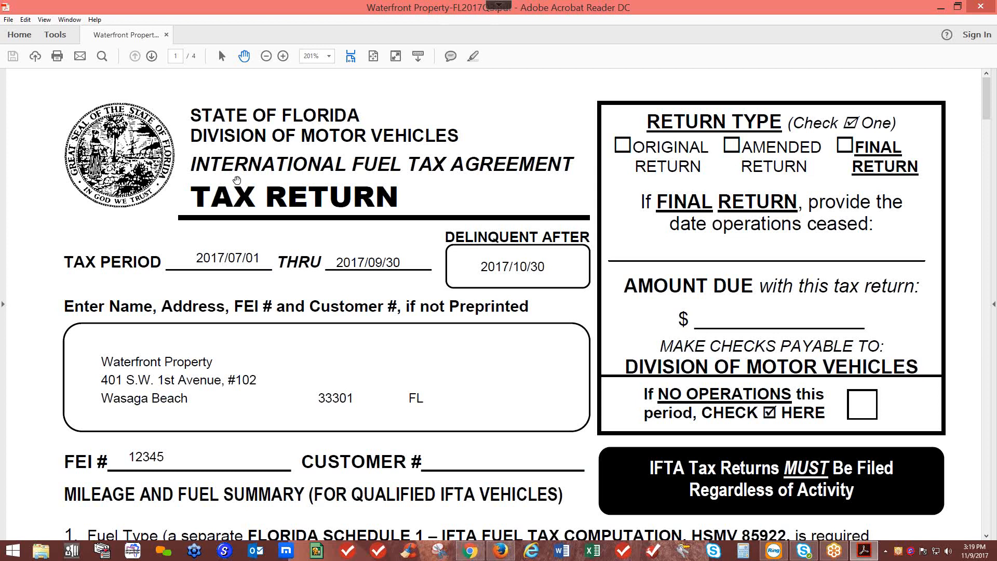
scroll(234, 187, "down", 1)
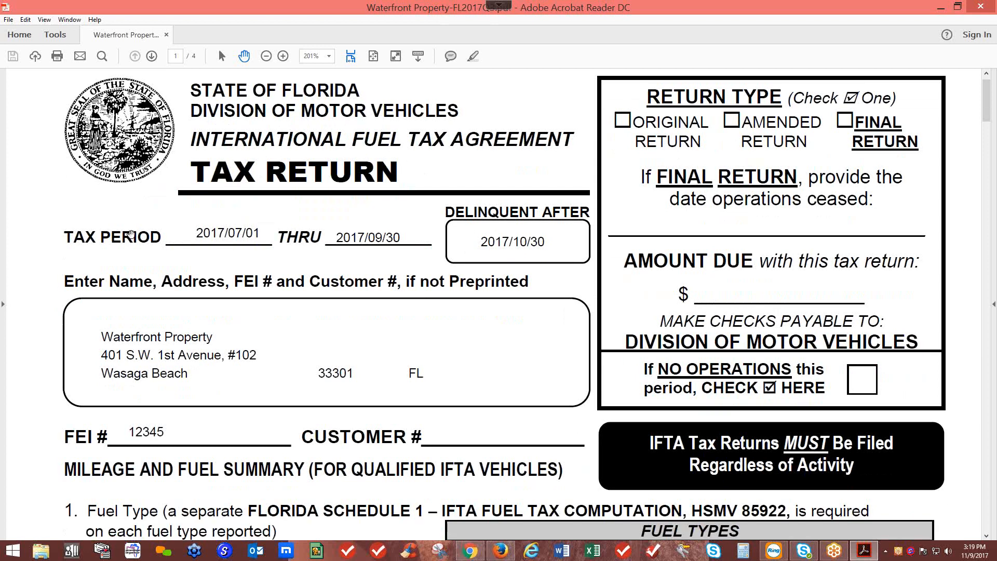
scroll(318, 250, "down", 2)
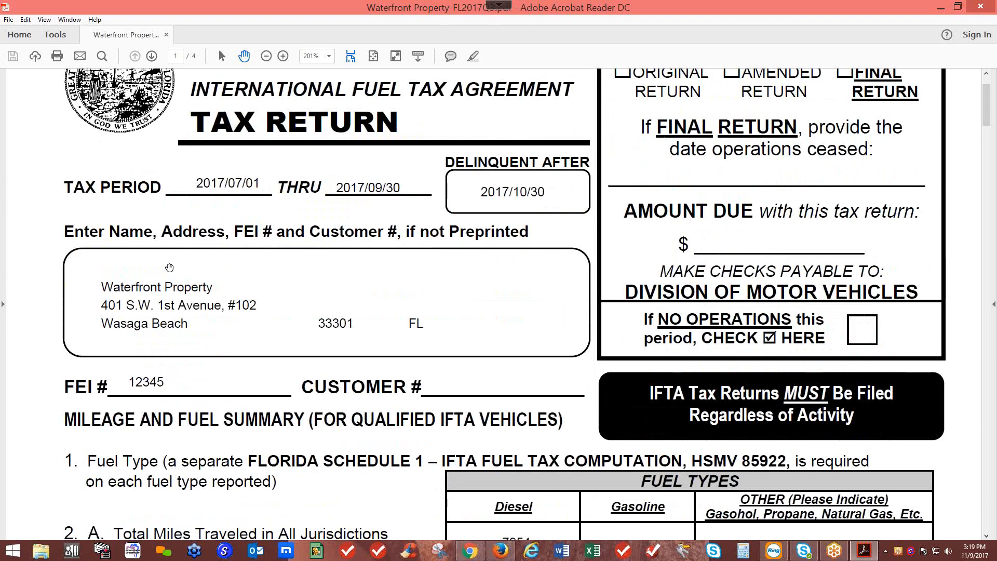
scroll(207, 341, "down", 3)
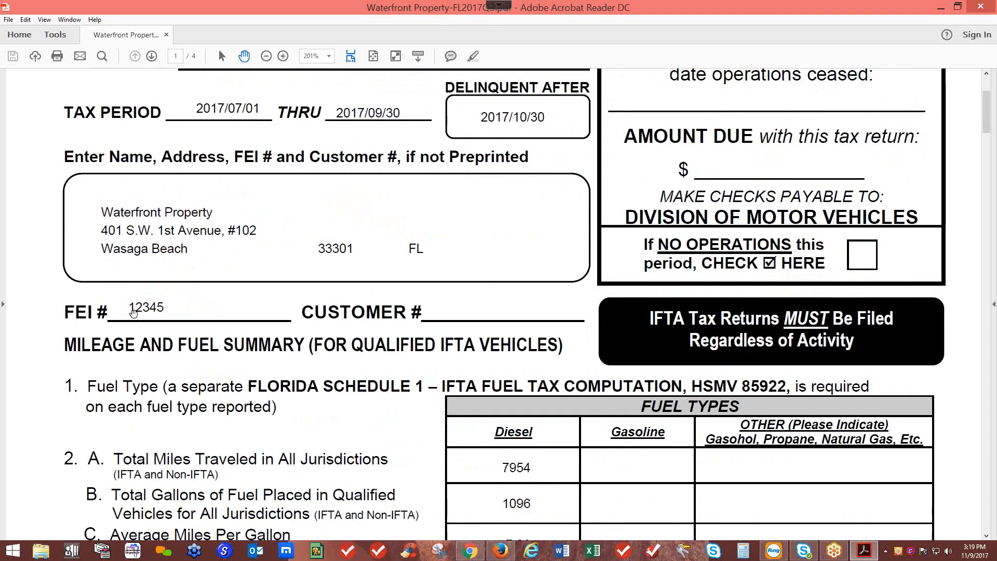
scroll(129, 310, "down", 6)
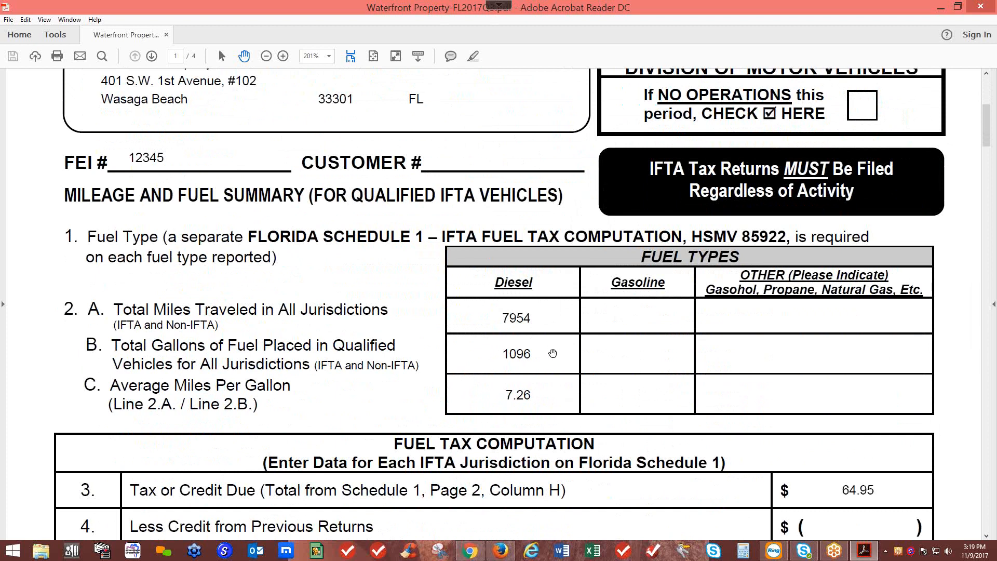
scroll(553, 354, "down", 2)
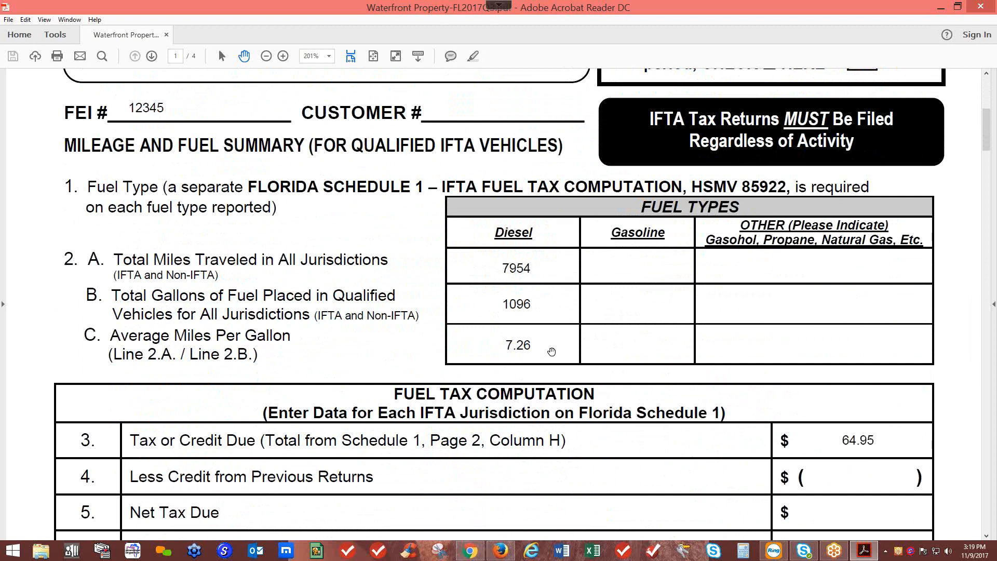
scroll(552, 351, "down", 10)
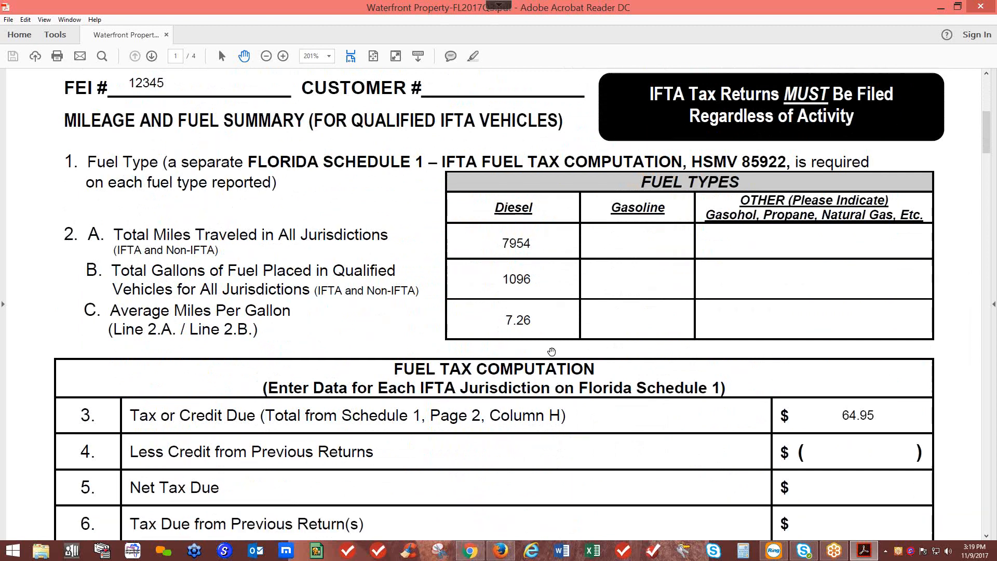
scroll(551, 351, "down", 18)
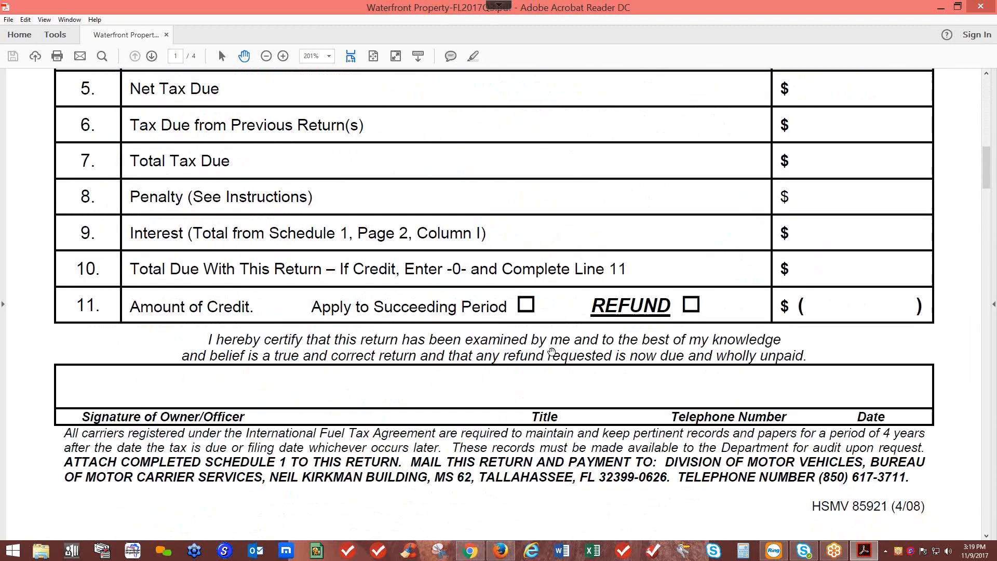
scroll(579, 350, "down", 6)
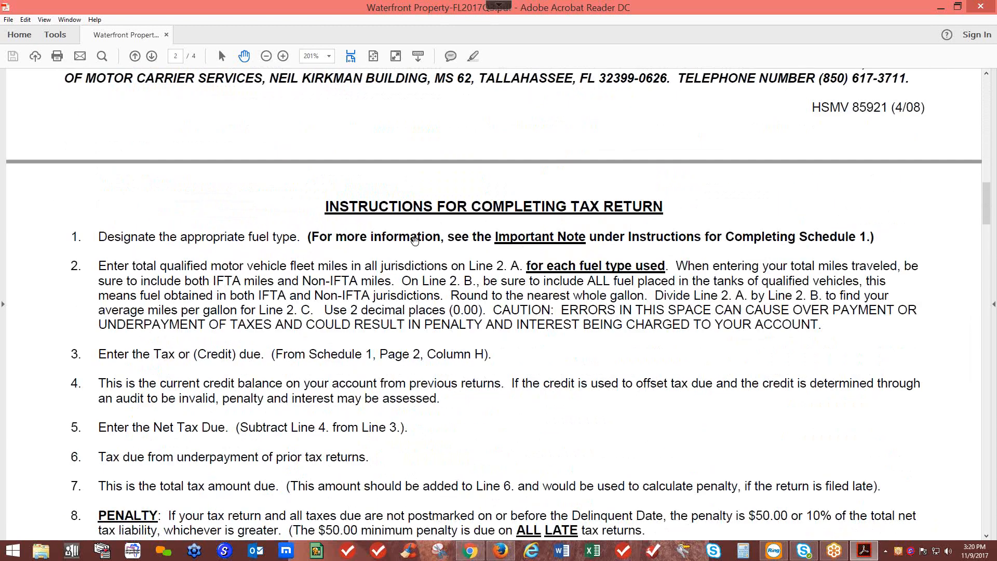
Step: Scroll through the Schedule 1 per-jurisdiction fuel tax table, then back to page 1
scroll(512, 349, "down", 5)
scroll(512, 349, "down", 20)
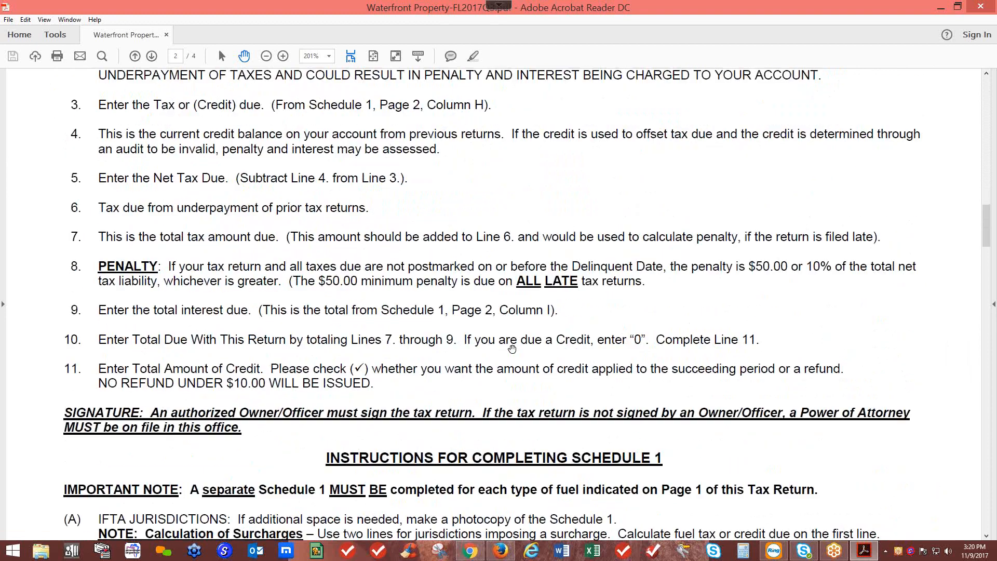
scroll(512, 349, "down", 3, "ctrl")
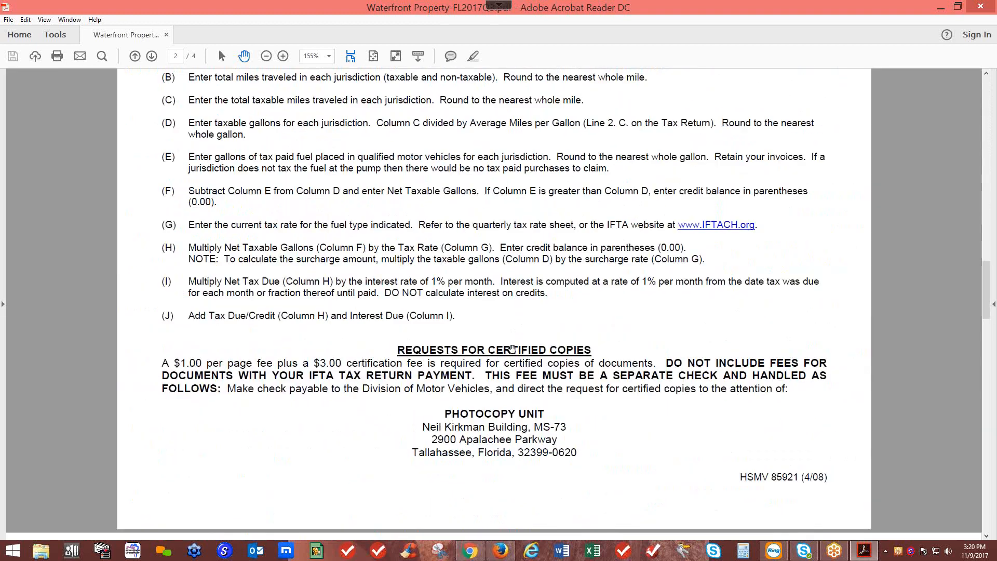
scroll(513, 349, "down", 20)
scroll(512, 349, "down", 5)
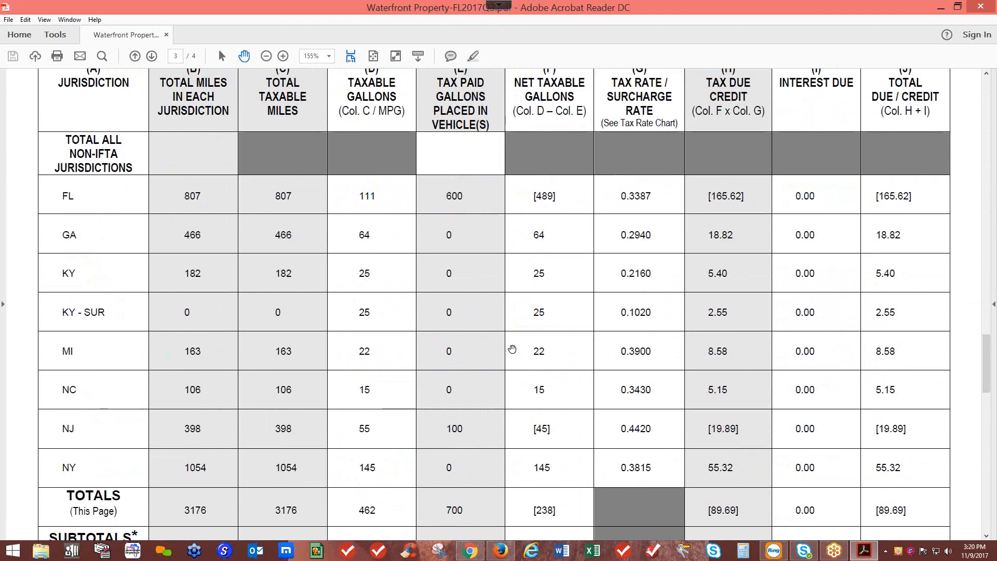
scroll(512, 349, "up", 5)
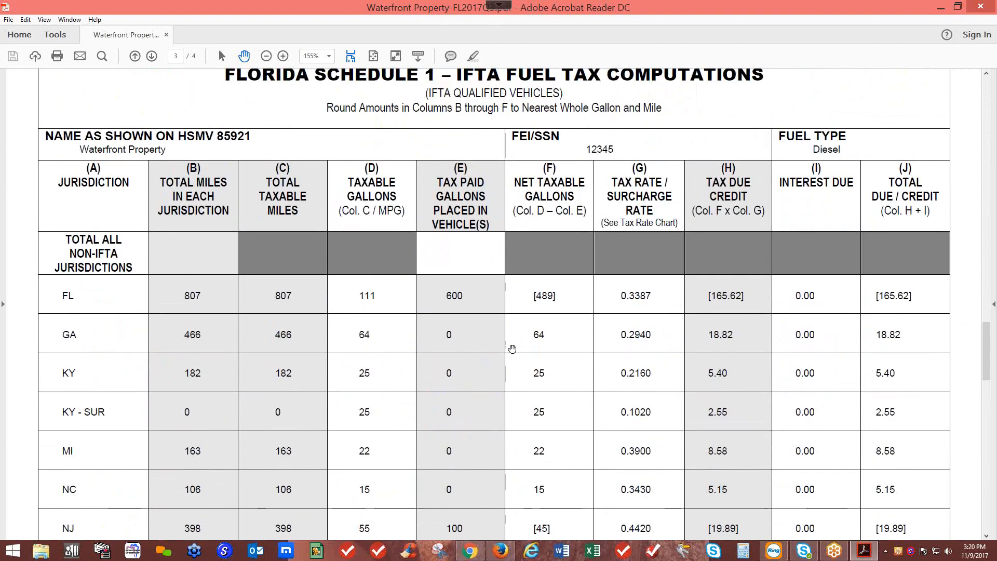
scroll(512, 350, "up", 1)
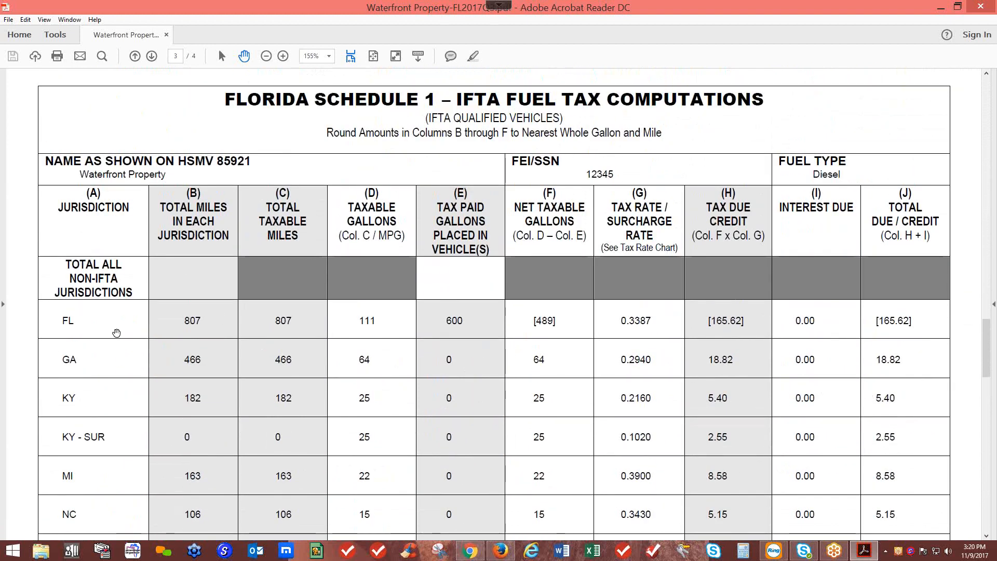
scroll(109, 327, "down", 3)
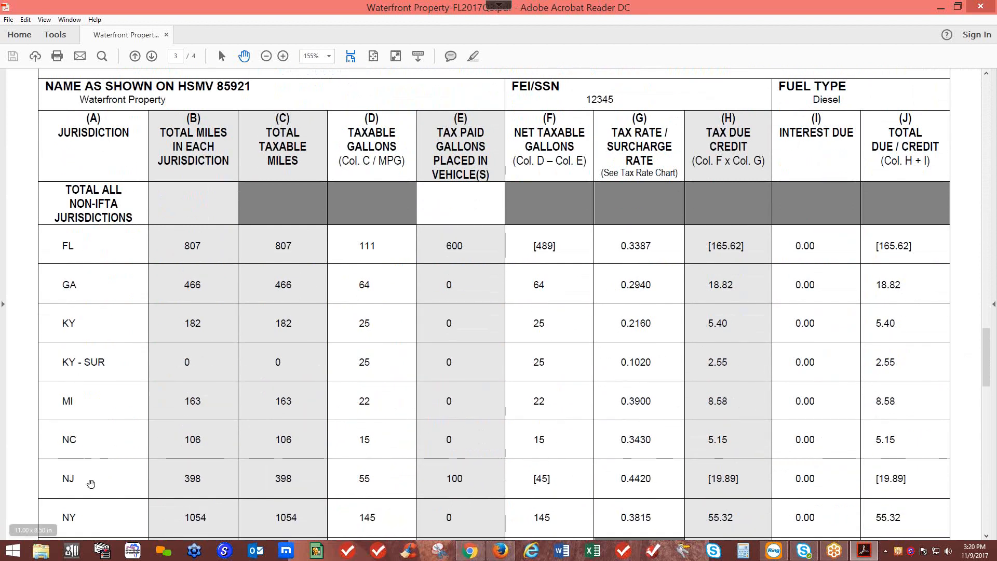
scroll(91, 491, "down", 4)
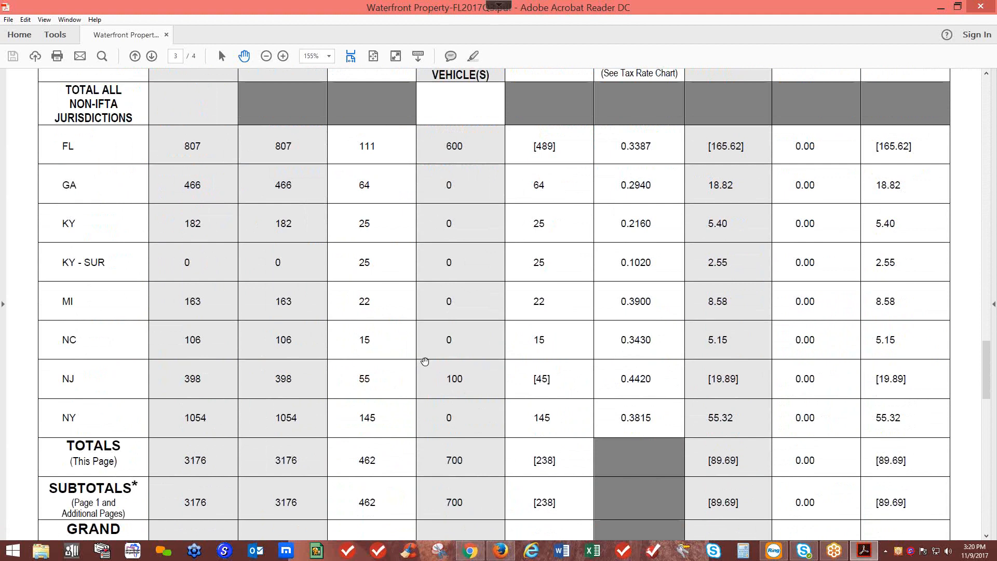
scroll(425, 362, "up", 1)
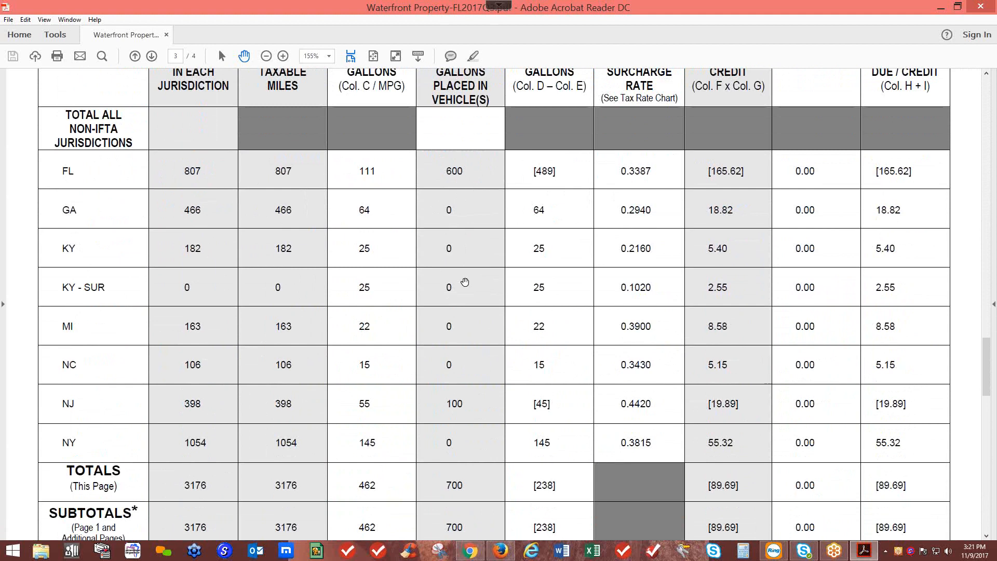
scroll(465, 282, "up", 12)
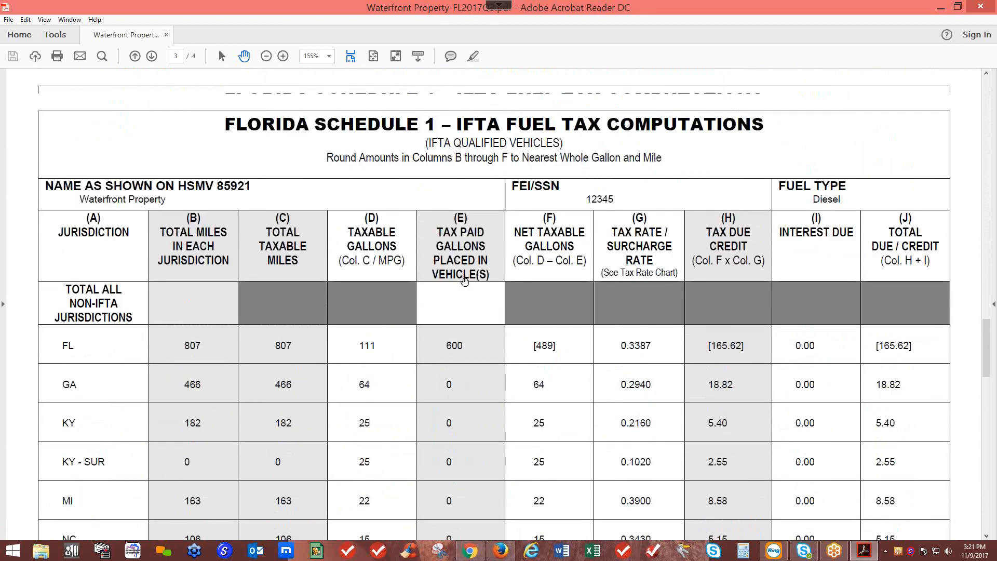
scroll(465, 282, "up", 12)
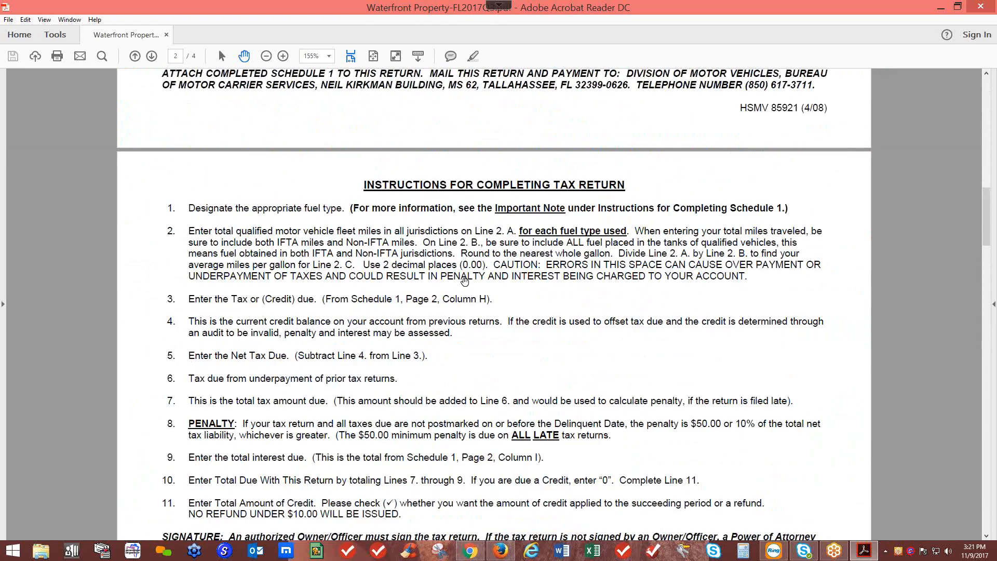
scroll(465, 282, "up", 8)
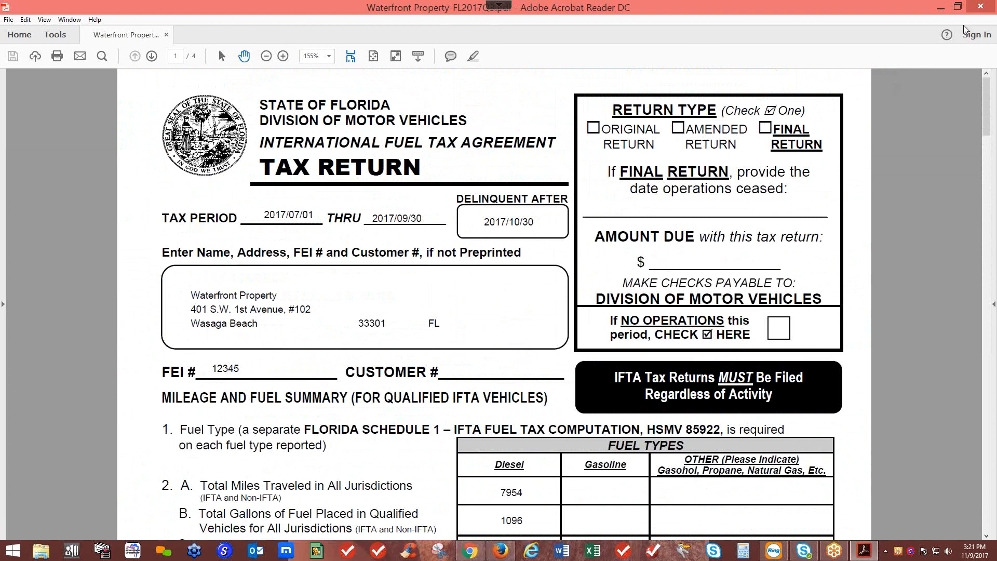
Step: Generate the Road Use Report, save it, and open Road_Use_106_1803.pdf
left_click(983, 9)
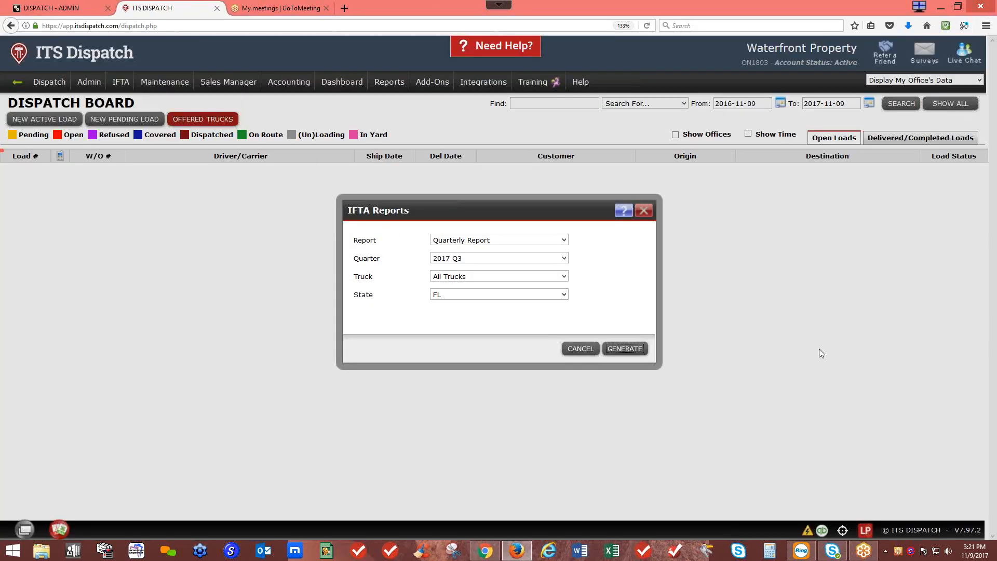
left_click(517, 241)
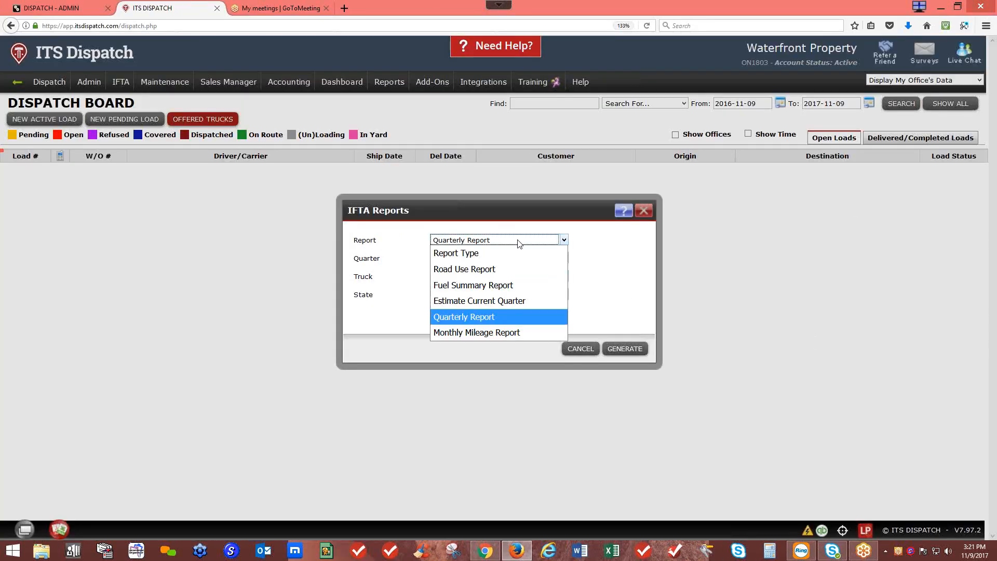
left_click(497, 268)
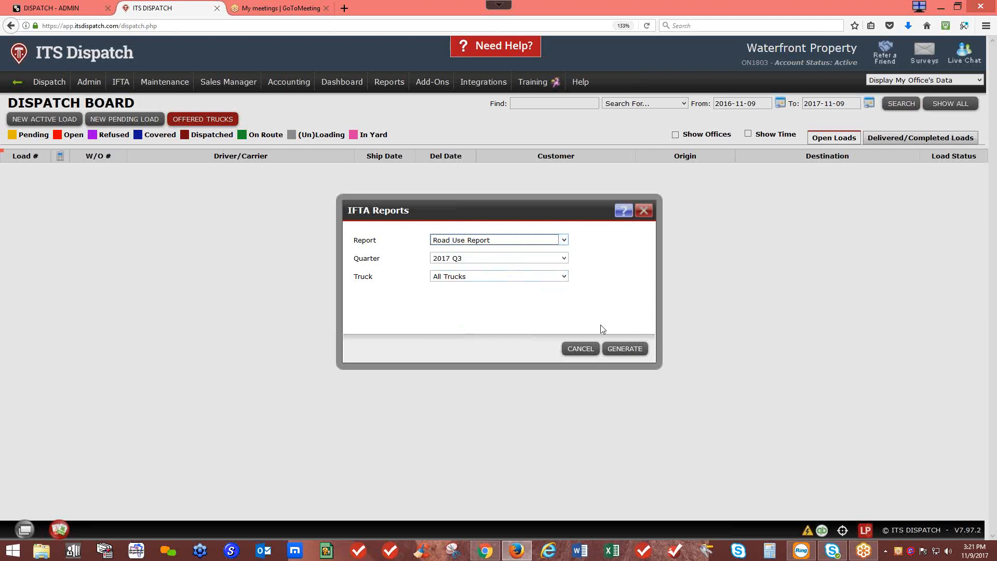
left_click(624, 350)
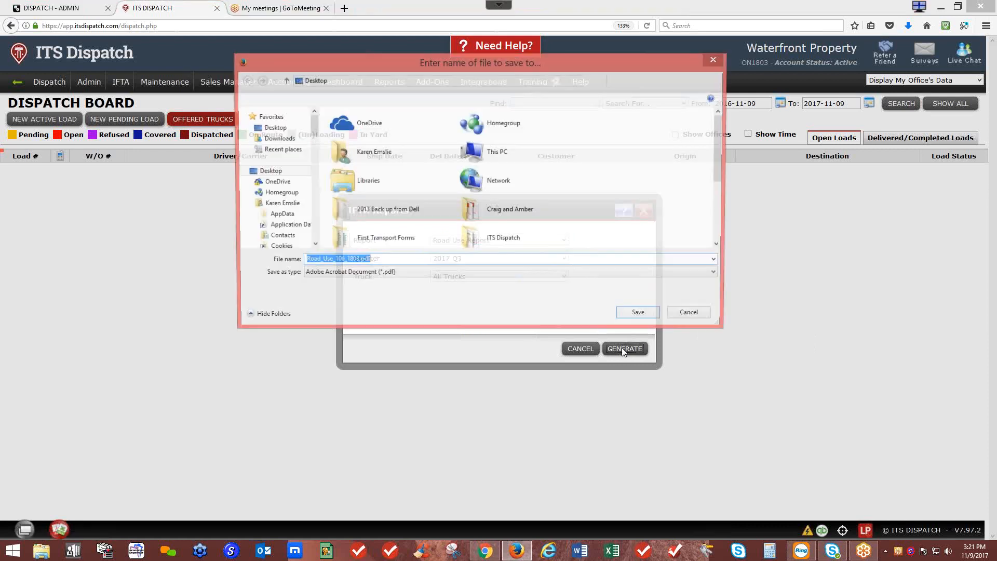
left_click(641, 318)
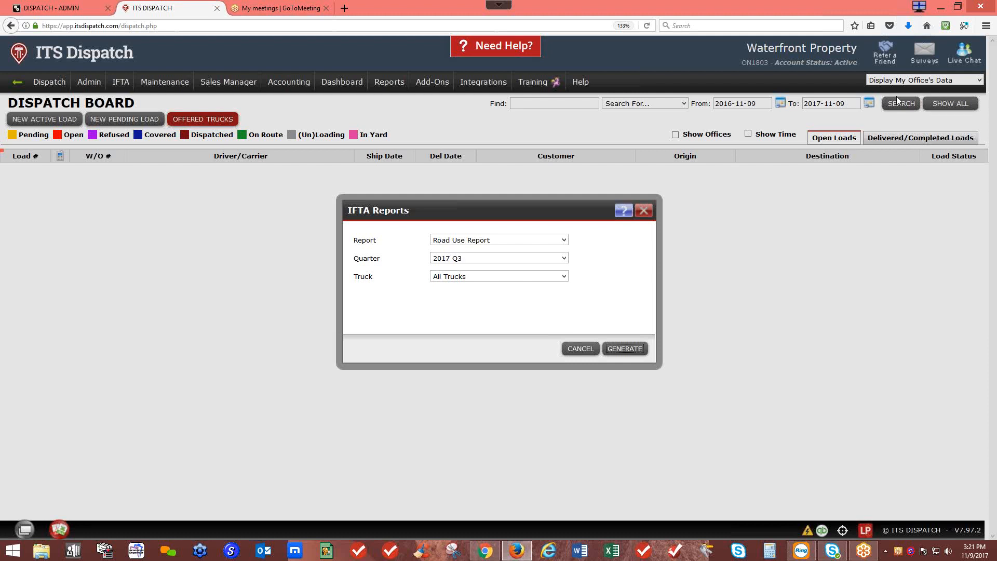
left_click(910, 27)
left_click(834, 50)
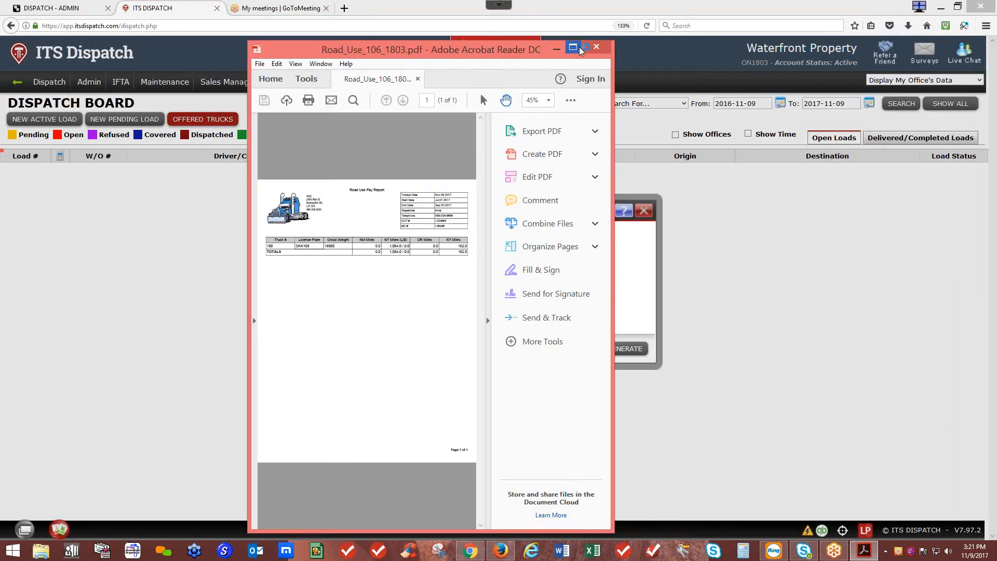
Step: Read truck 100's Road Use Pay Report full-screen, then close Acrobat
left_click(574, 48)
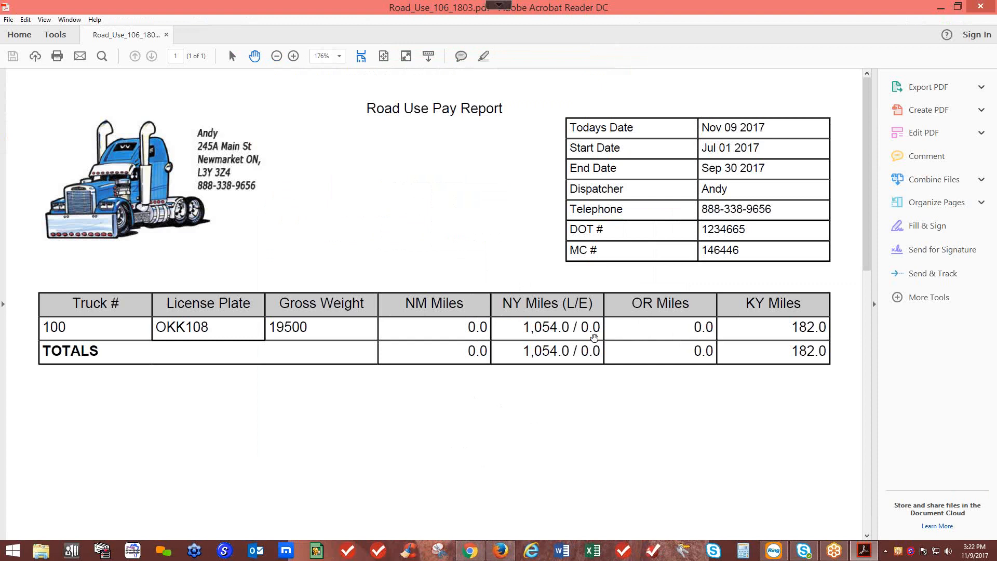
left_click(981, 8)
left_click(557, 241)
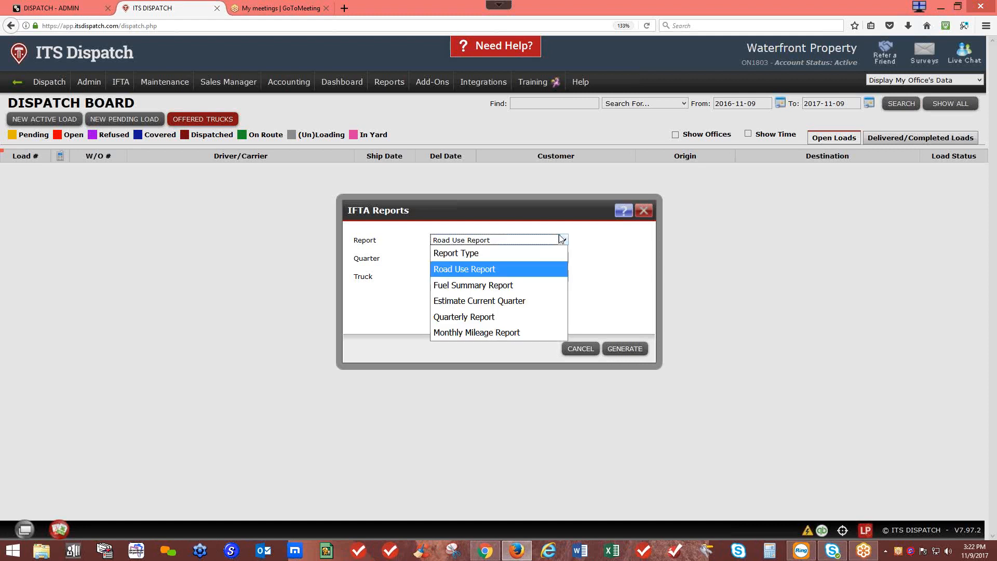
Step: Generate the Monthly Mileage Report for 2017 - August and open it in Excel
left_click(495, 332)
left_click(508, 259)
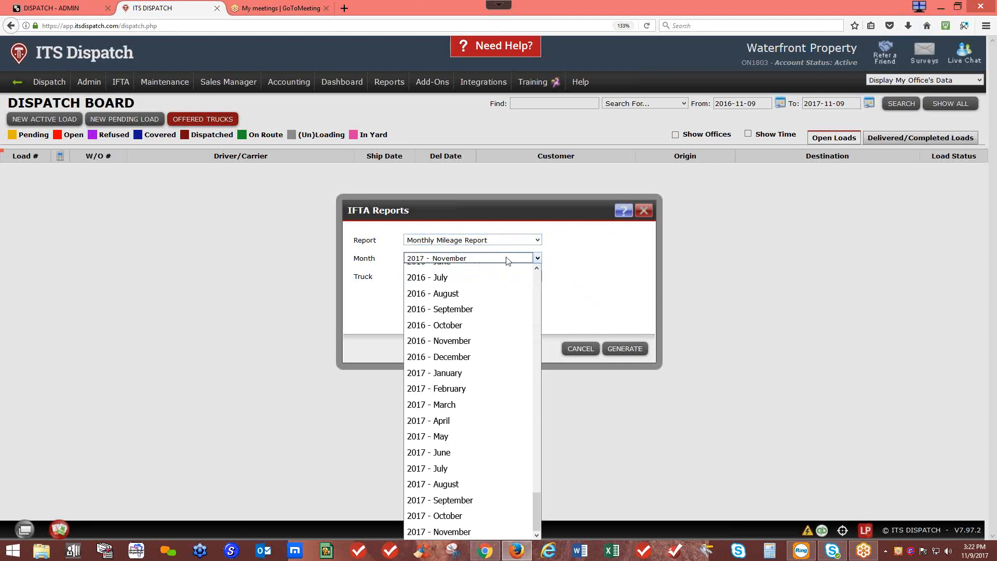
left_click(446, 486)
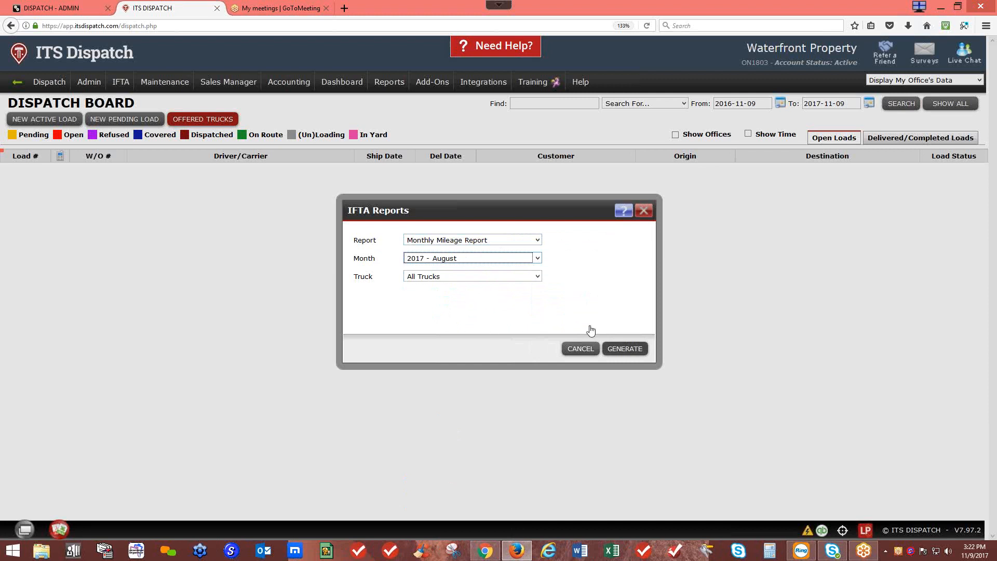
left_click(626, 349)
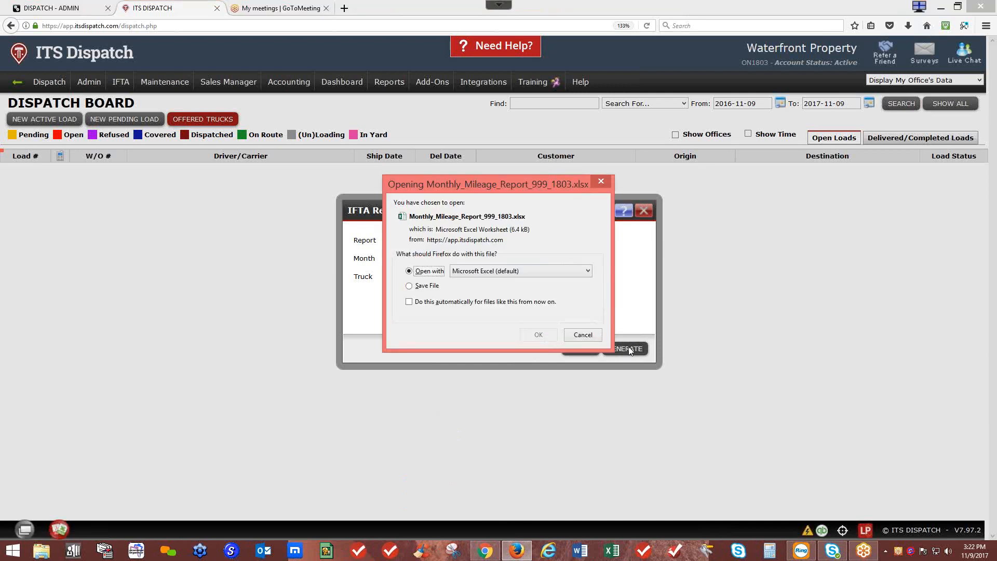
left_click(529, 333)
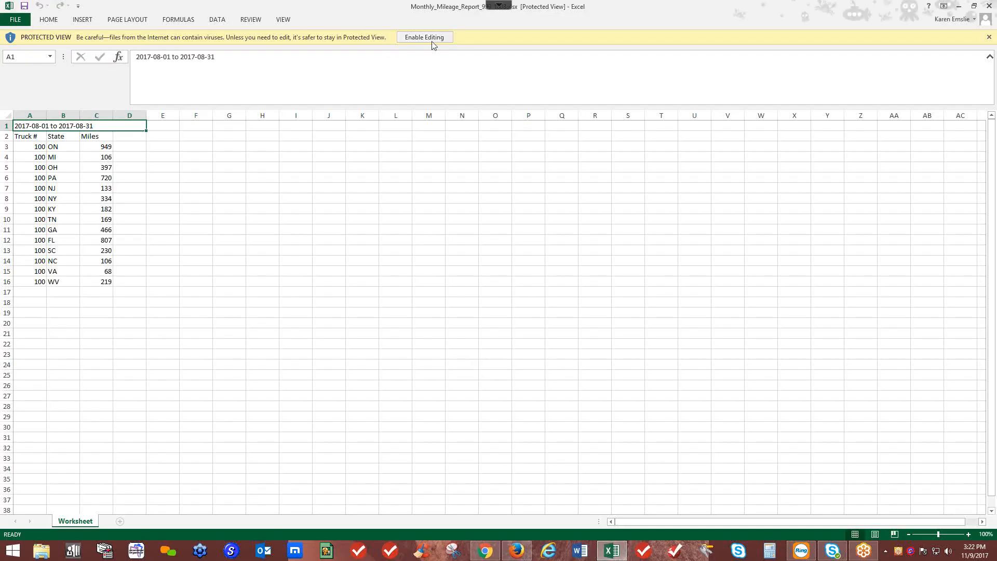
Step: Enable editing to review truck 100's August 2017 miles per state, then close Excel
left_click(432, 41)
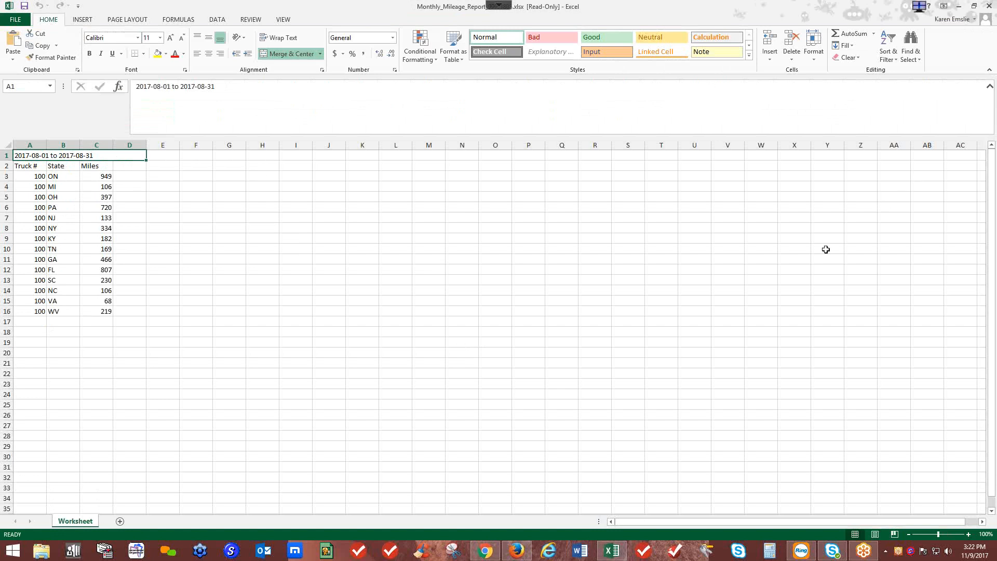
left_click(988, 8)
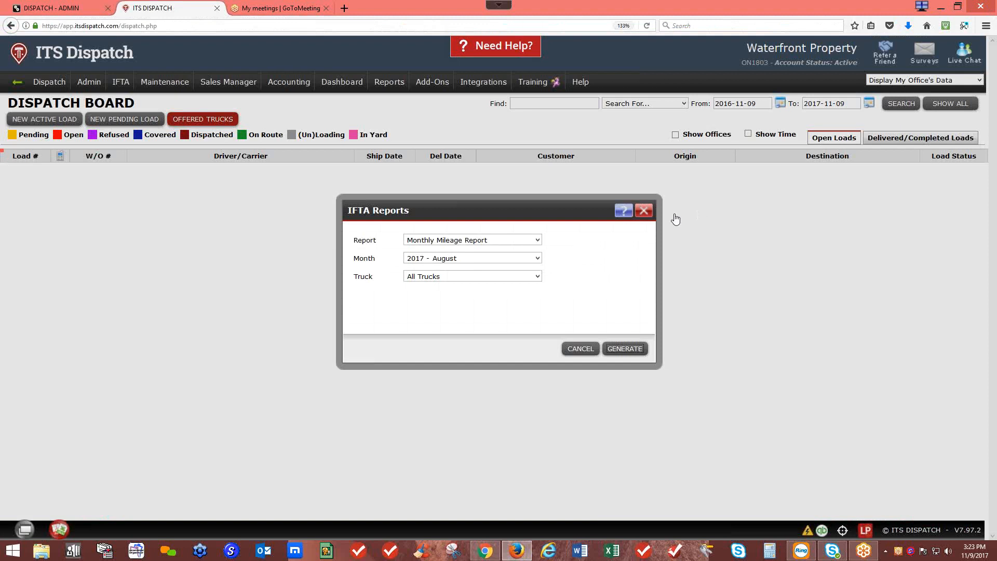
Step: Close the IFTA Reports window and start a new pending load dated 2017-11-09
left_click(643, 207)
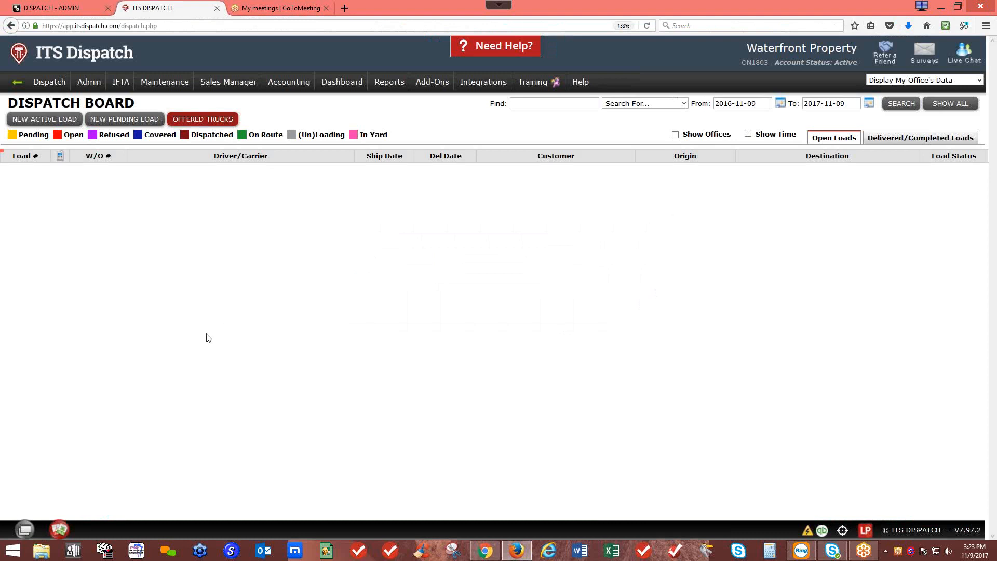
left_click(132, 119)
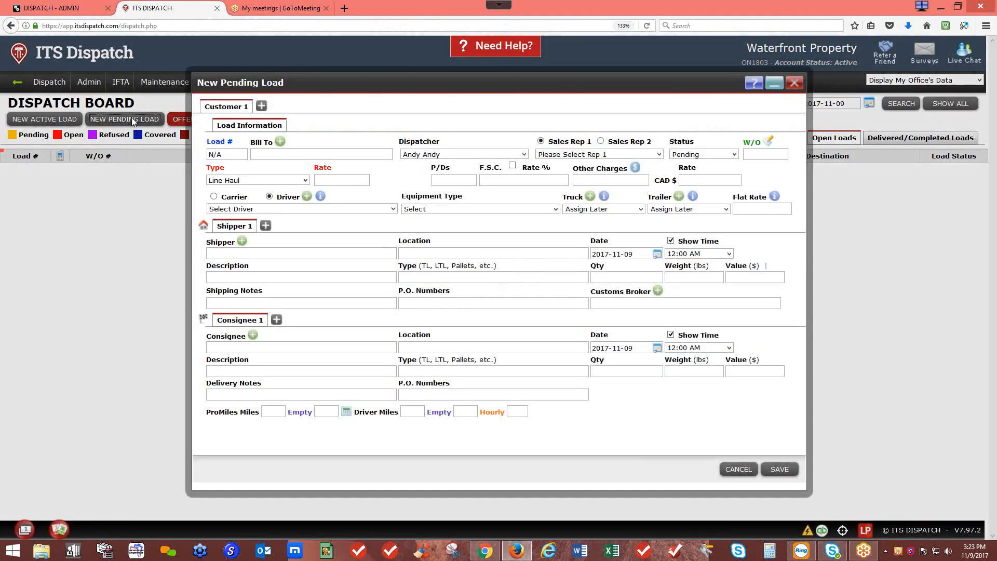
Step: Add Customer 2 and Customer 3 tabs, then post the three Nov 09 2017 pending loads
left_click(262, 108)
left_click(317, 107)
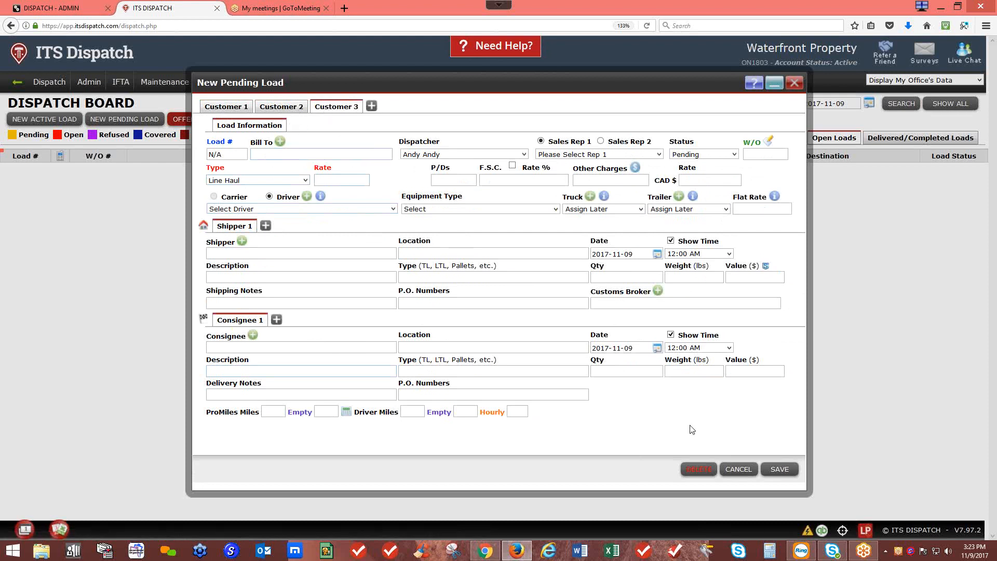
left_click(744, 467)
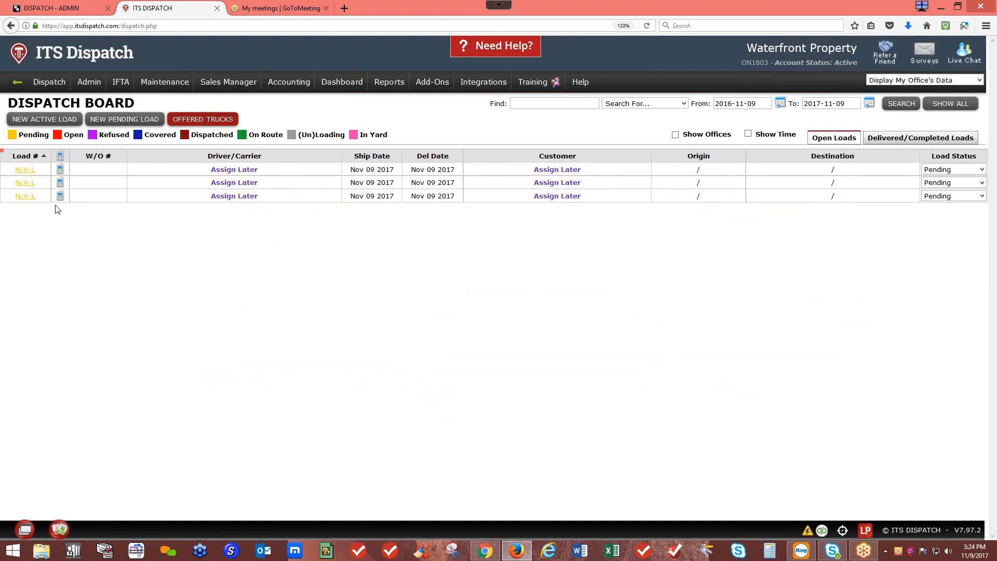
Step: Open the third pending load's Customer 1 details and its start location entry
left_click(32, 197)
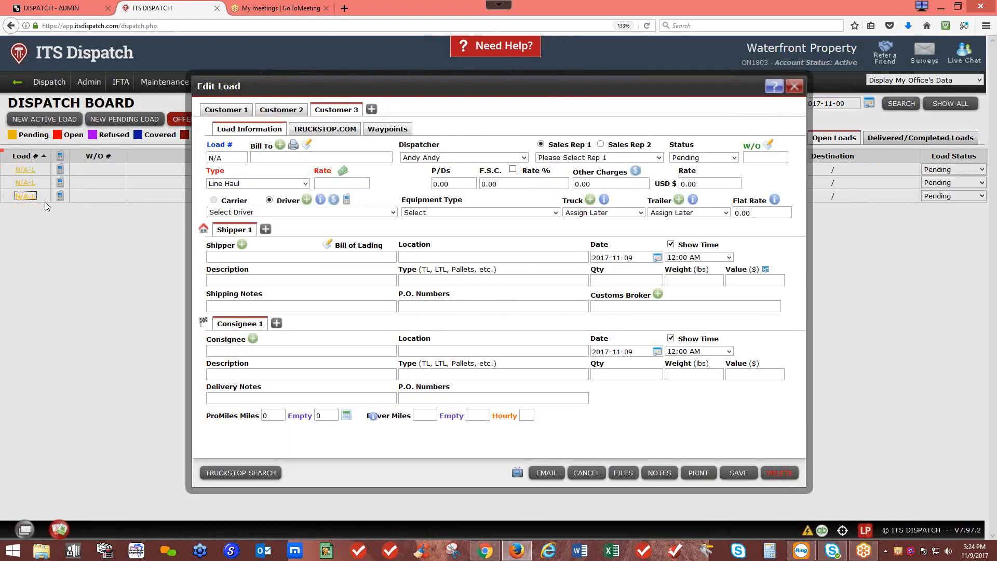
left_click(206, 111)
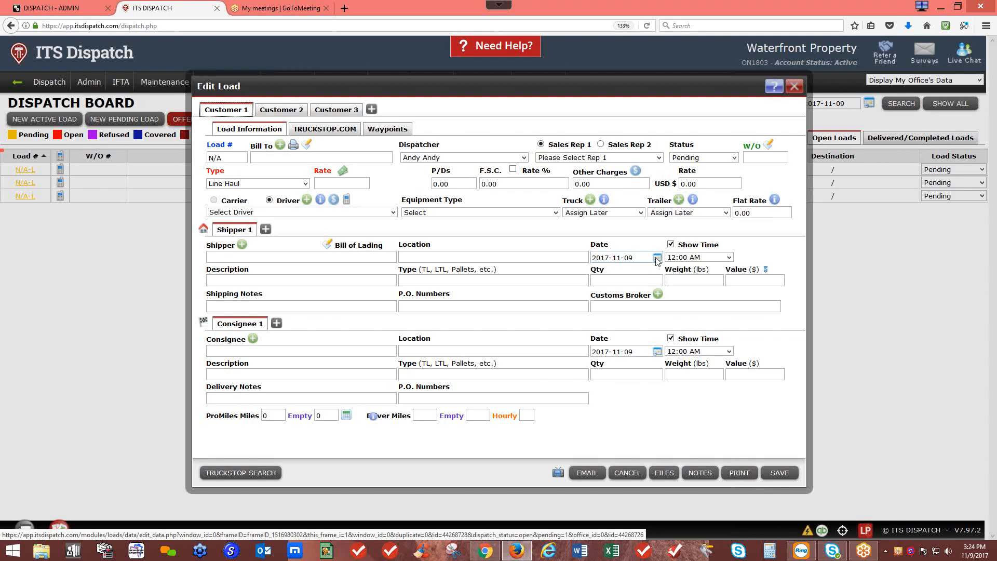
left_click(203, 230)
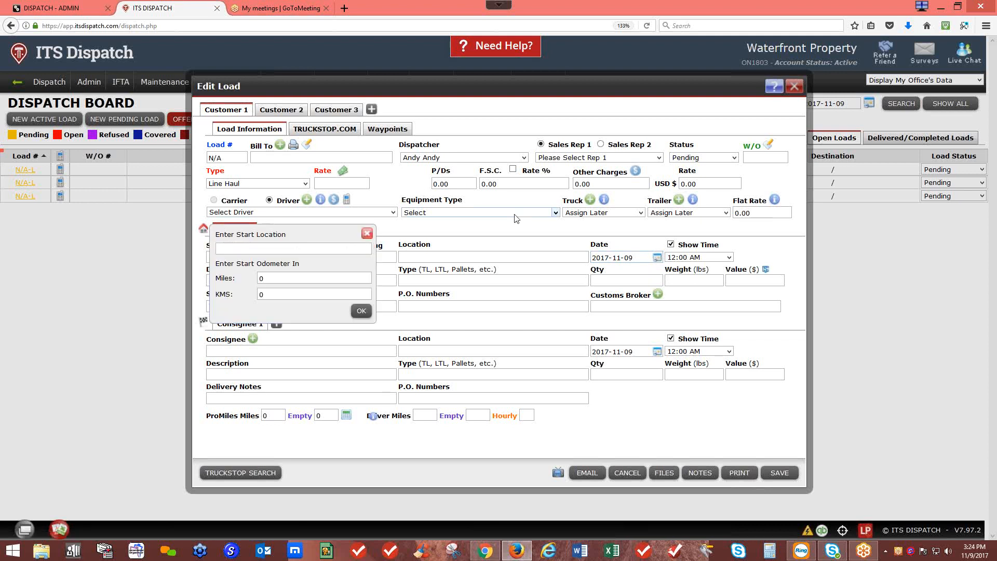
Step: Assign truck 100 and set start location Barrie, ON with odometer 3441, then view Customer 2
left_click(600, 216)
left_click(592, 255)
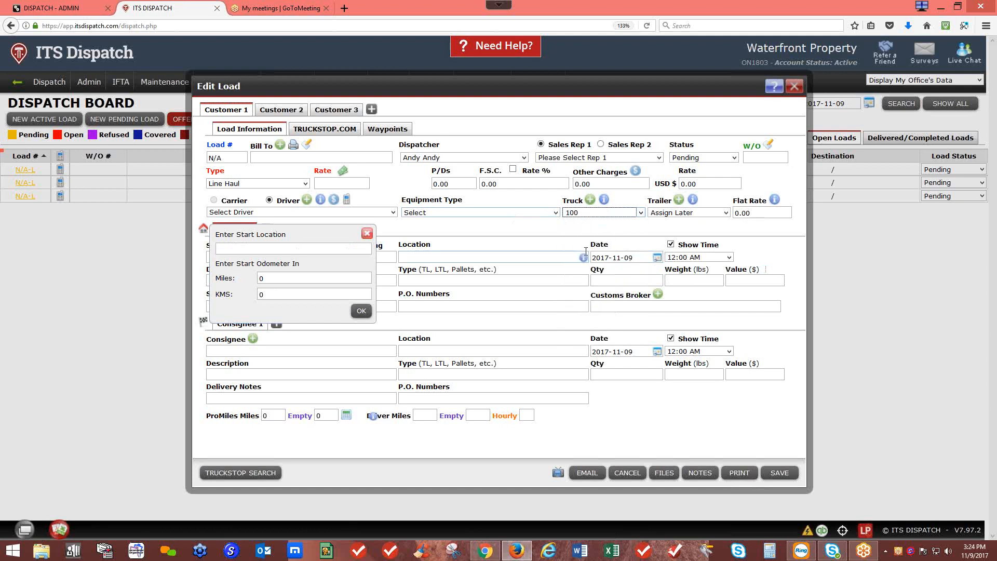
left_click(553, 237)
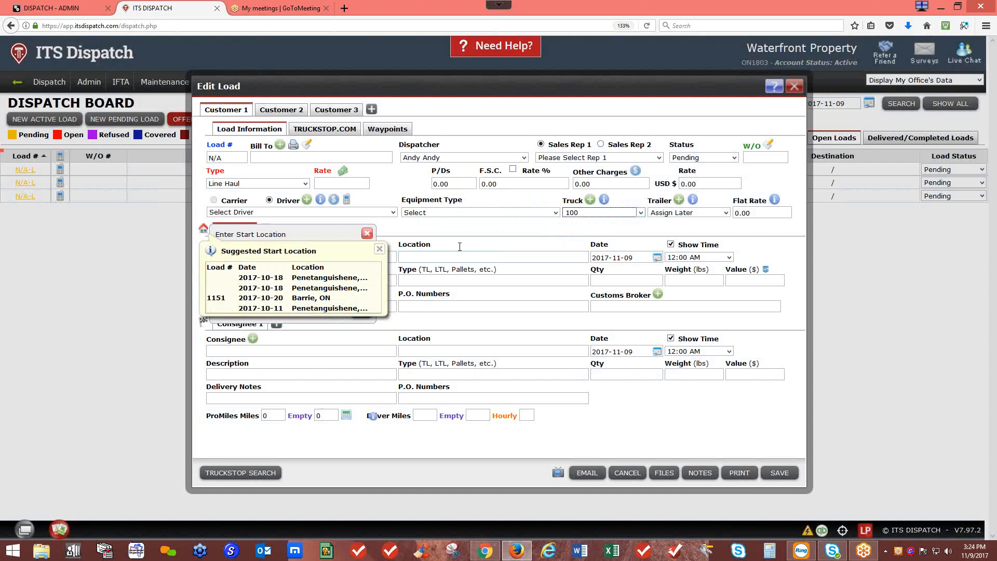
left_click(301, 295)
left_click(202, 231)
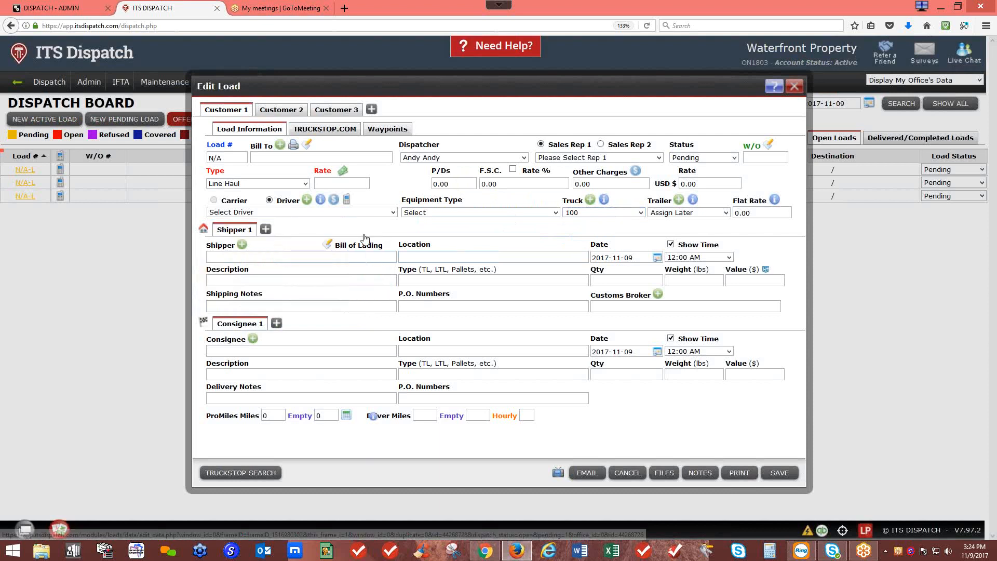
left_click(267, 114)
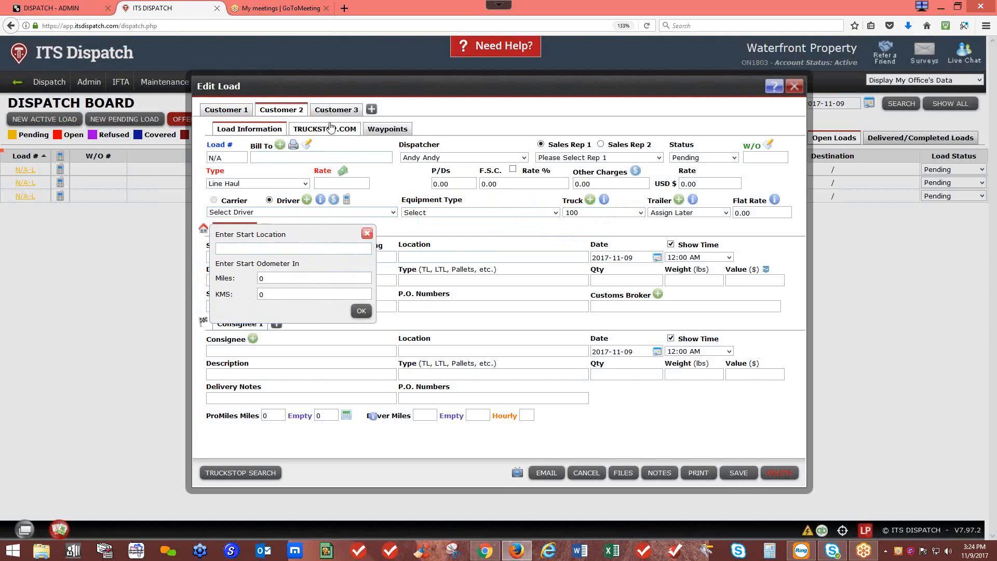
Step: Return to Customer 1, close the start location popup and Edit Load, discarding the changes
left_click(241, 113)
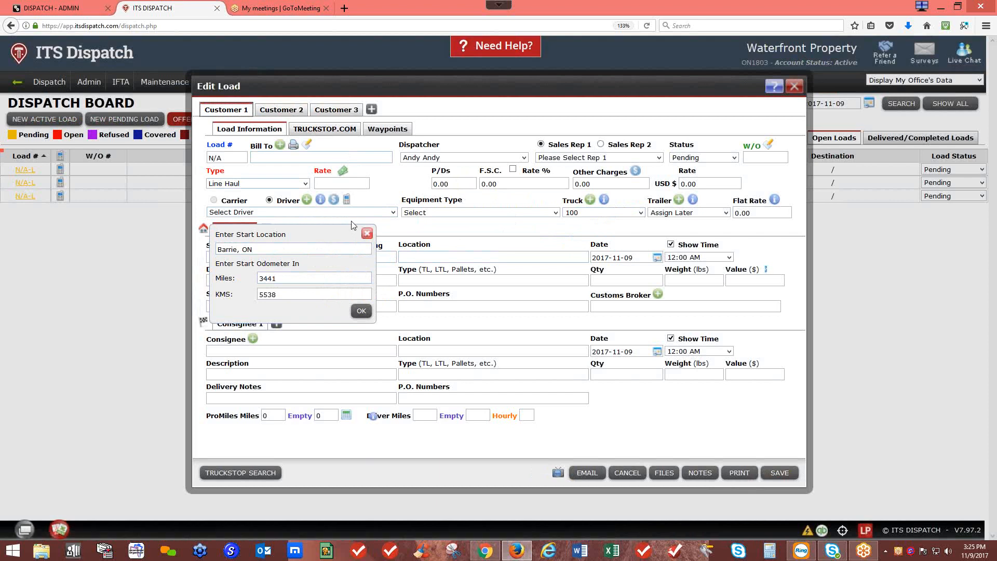
left_click(367, 233)
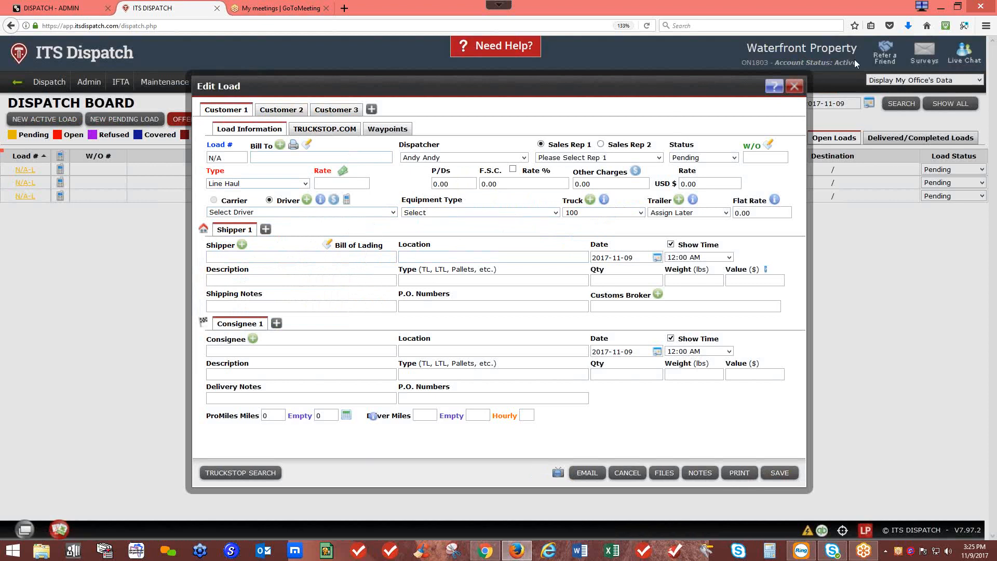
left_click(774, 87)
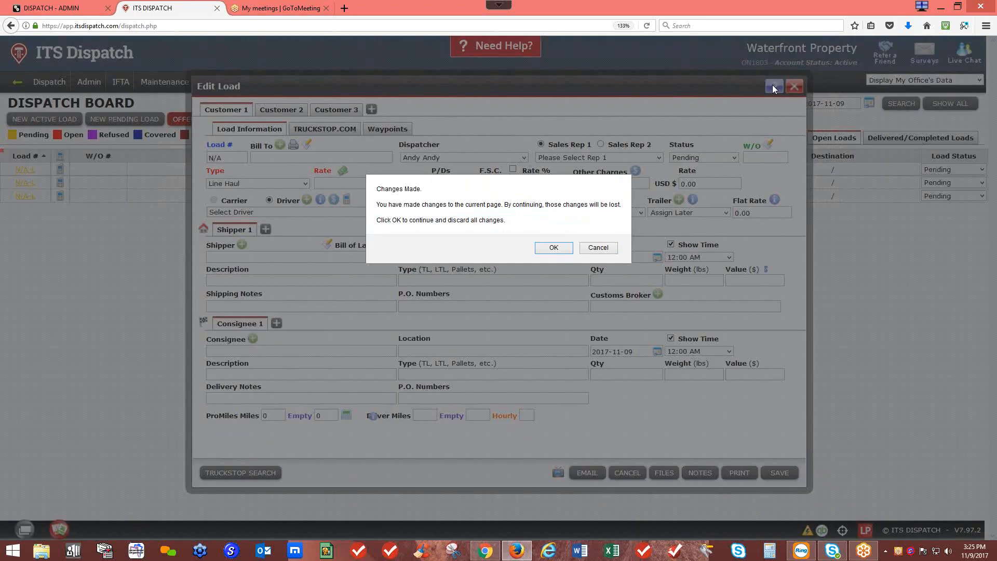
left_click(540, 252)
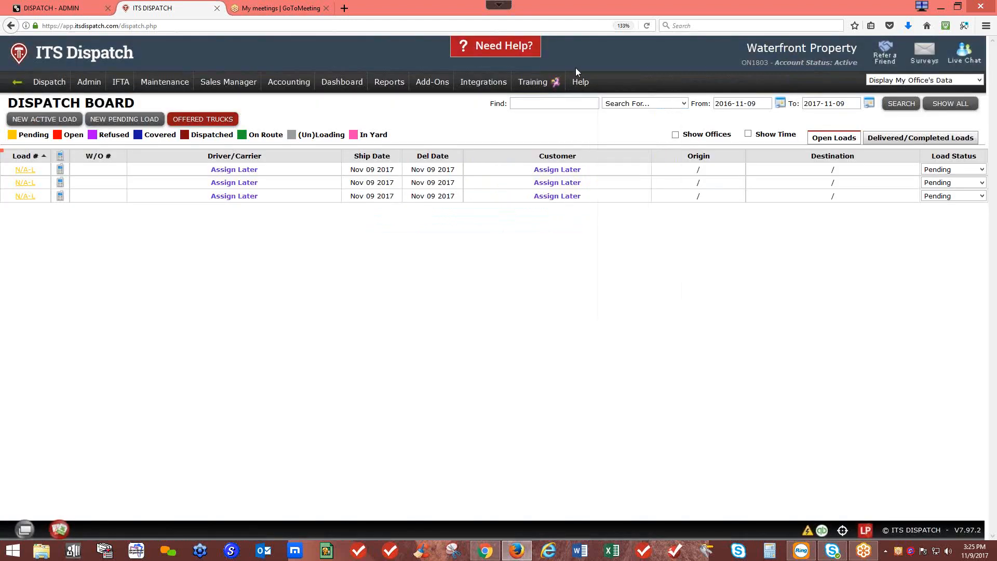
mouse_move(585, 90)
left_click(585, 116)
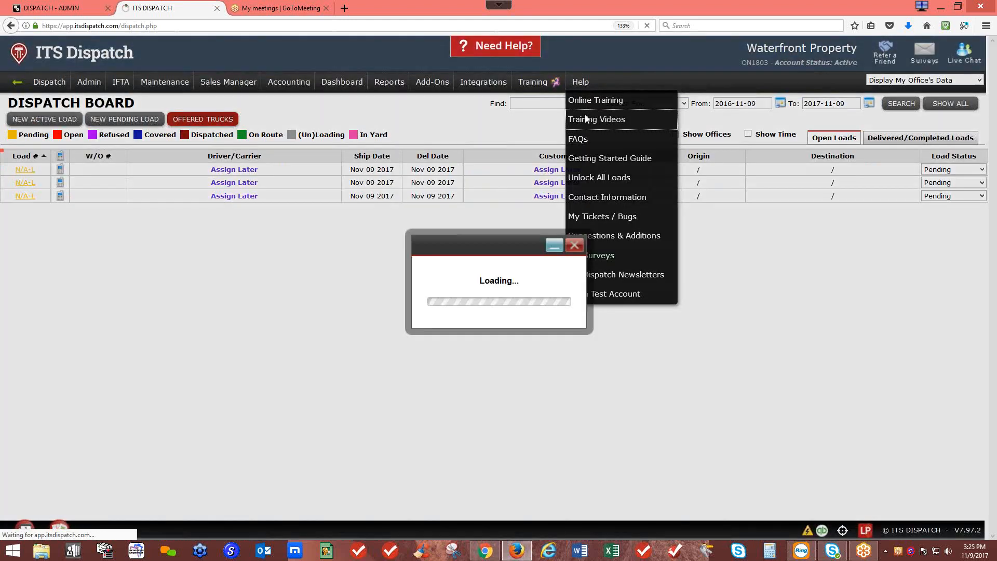
left_click_drag(804, 221, 805, 292)
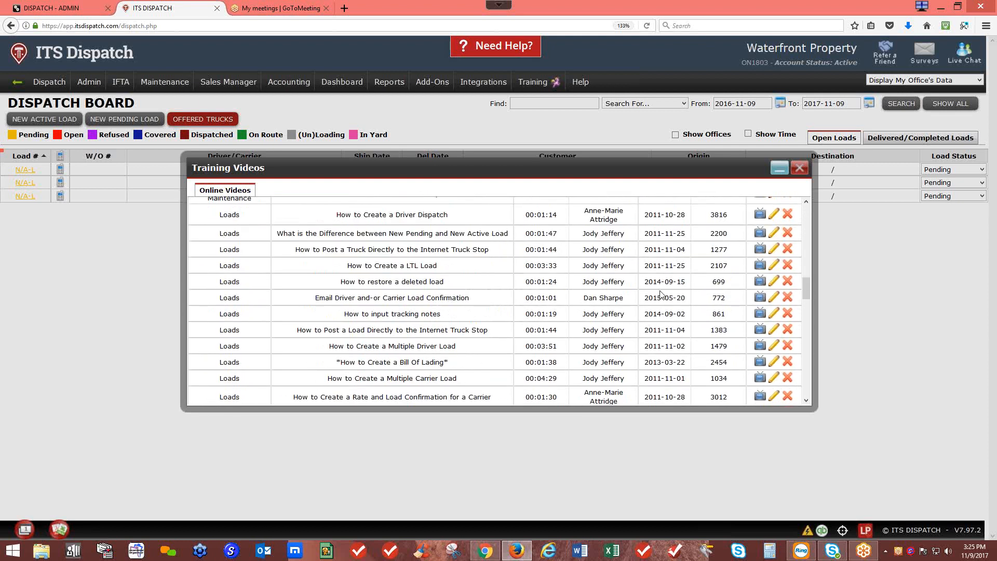
left_click_drag(348, 265, 456, 272)
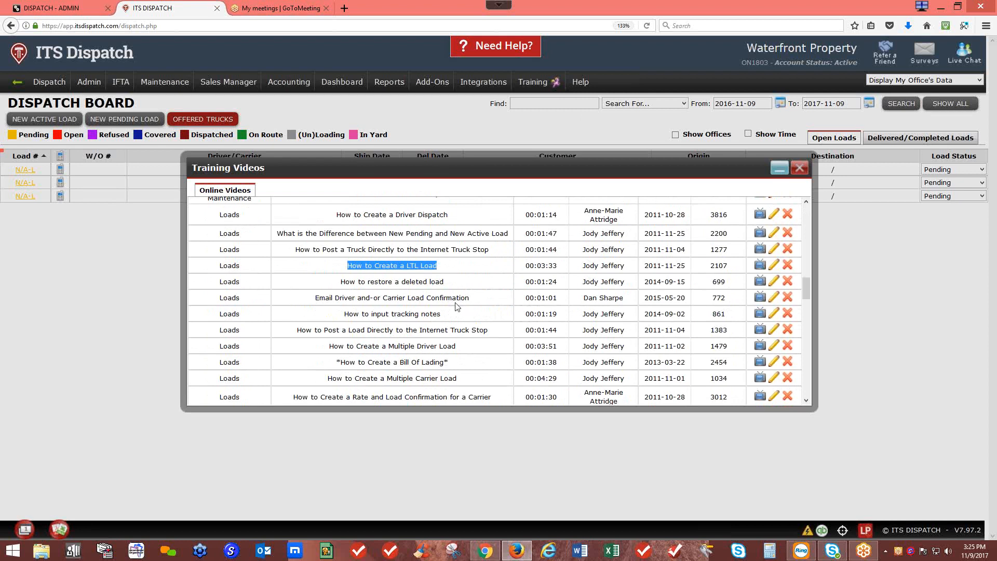
left_click_drag(330, 346, 465, 356)
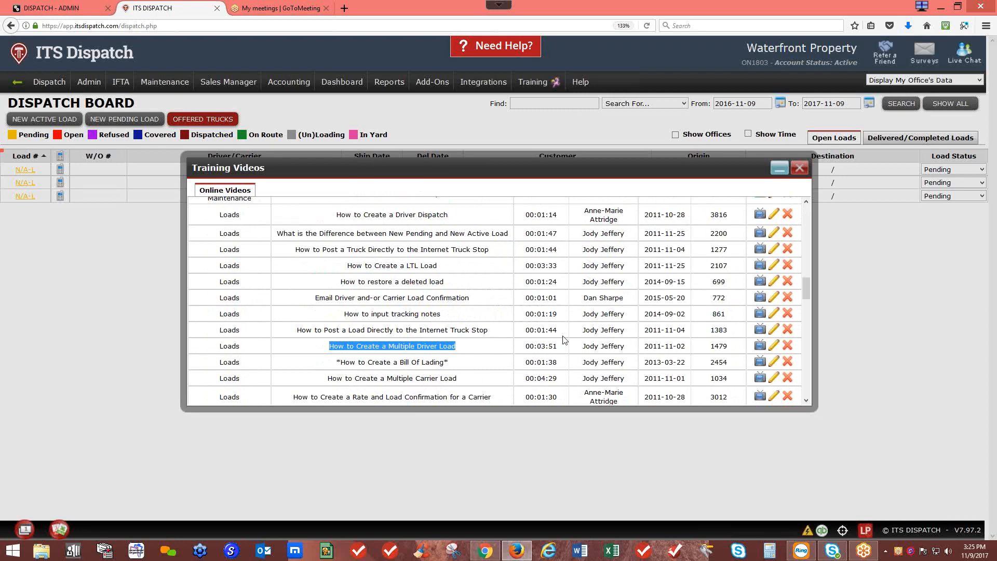
left_click(799, 168)
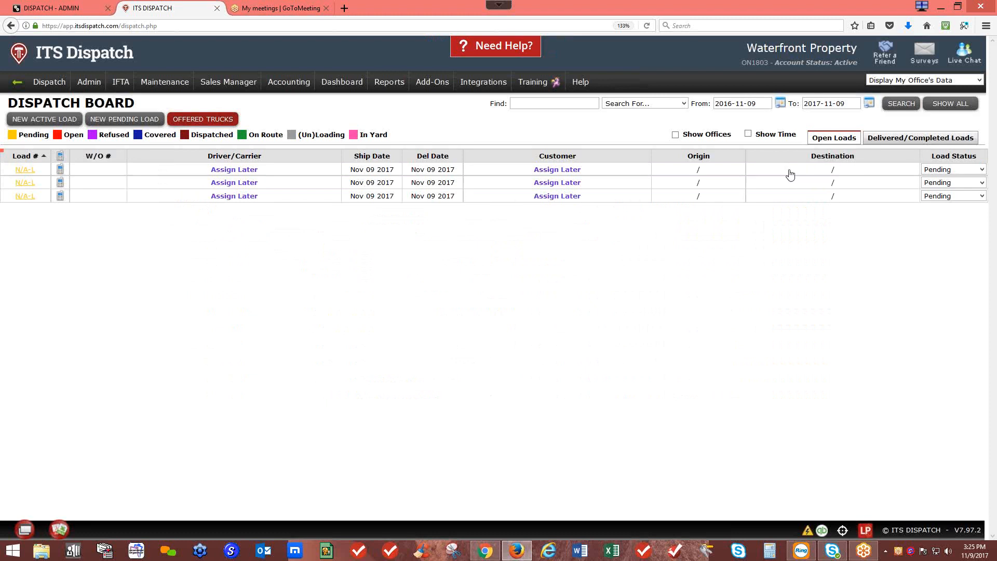
Step: Start a new pending load with Beacon Bay yacht sales as the shipper
left_click(125, 119)
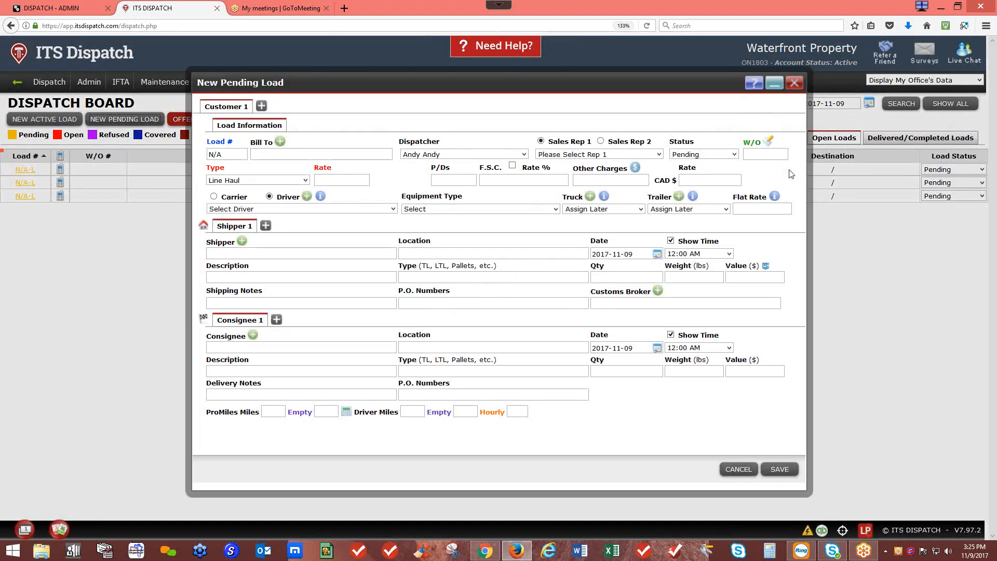
left_click(285, 155)
left_click(302, 250)
left_click(302, 251)
type("b")
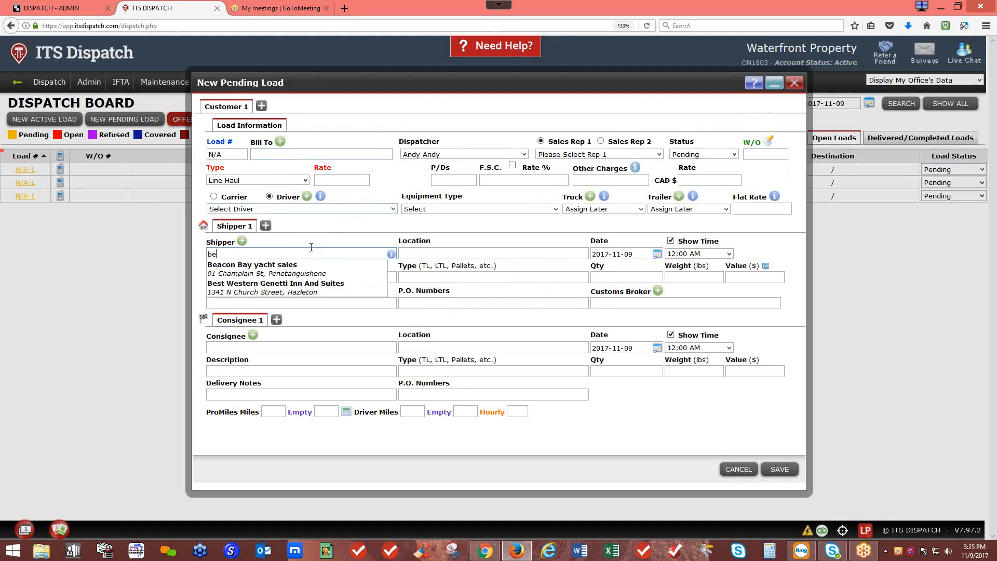
type("e")
left_click(308, 265)
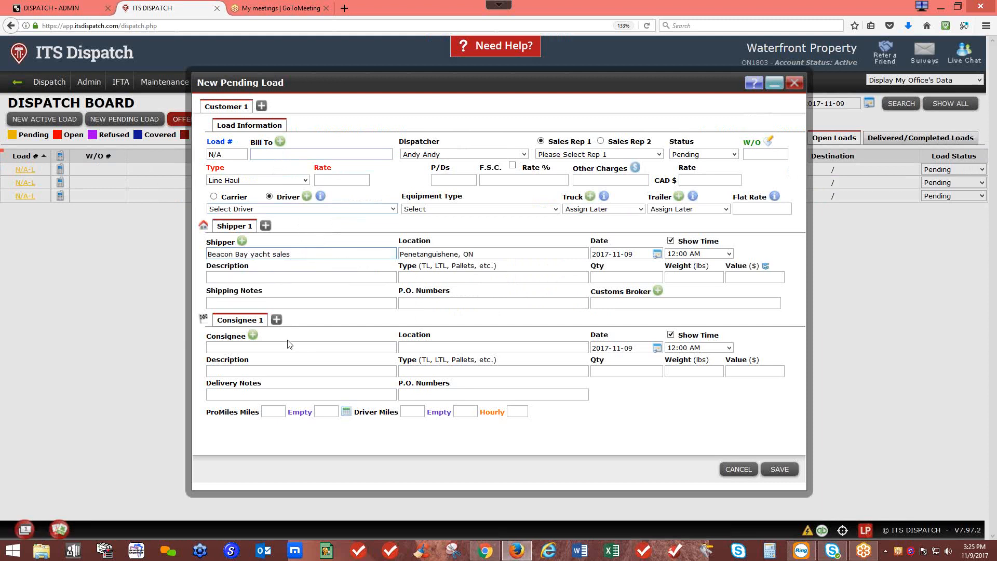
Step: Set Viking Yacht sales NJ as consignee and choose Multiple Drivers
left_click(287, 346)
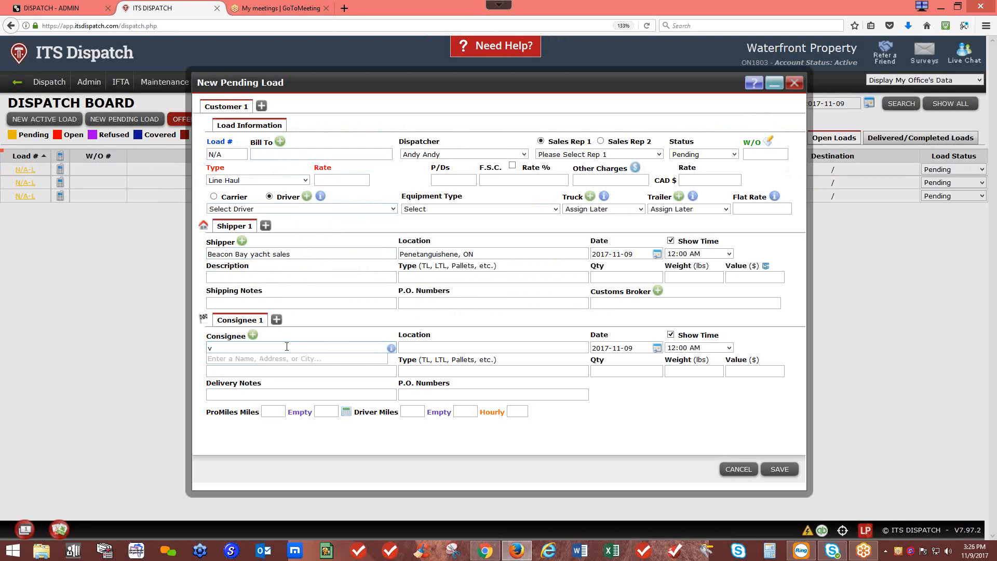
type("v")
left_click(272, 395)
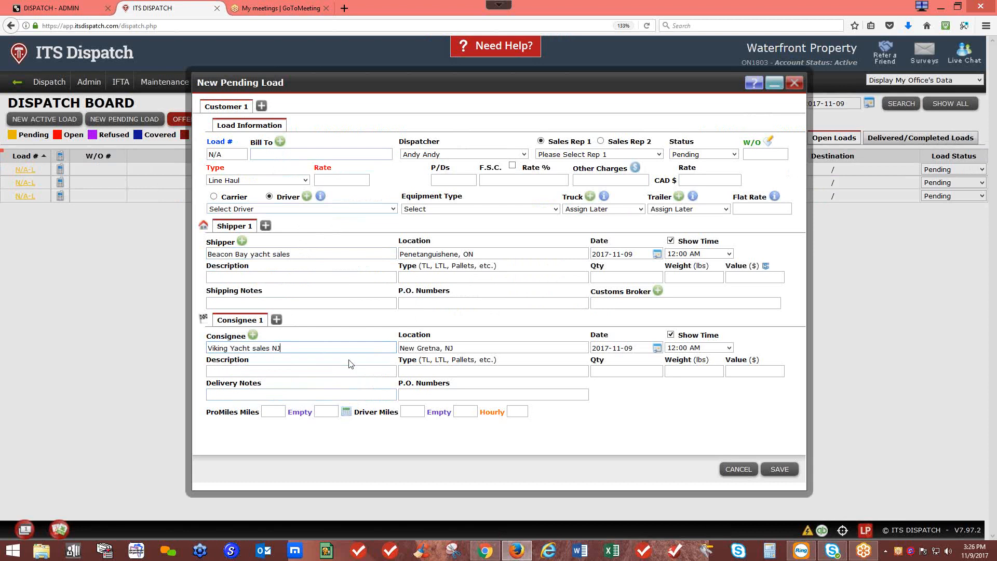
left_click(345, 210)
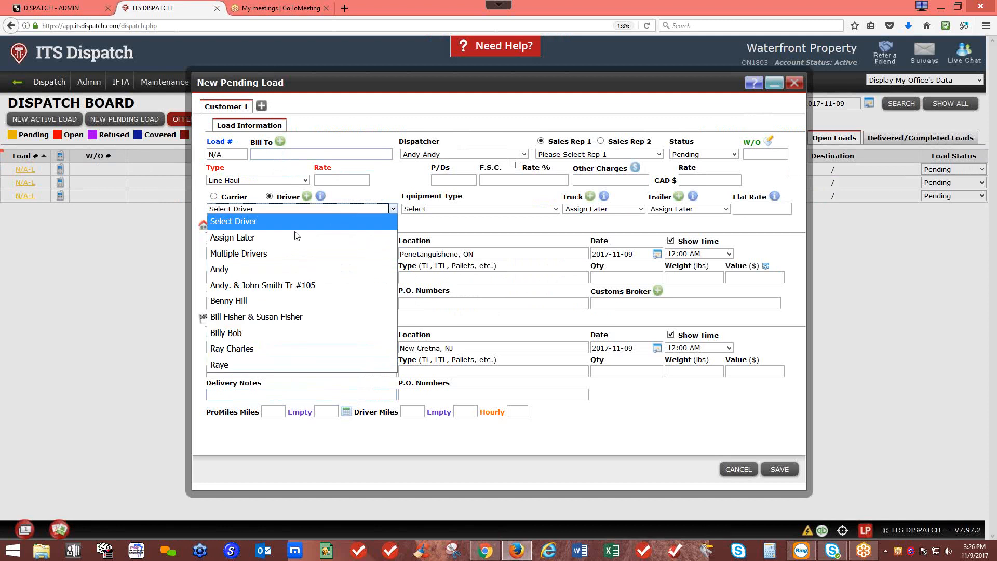
left_click(262, 254)
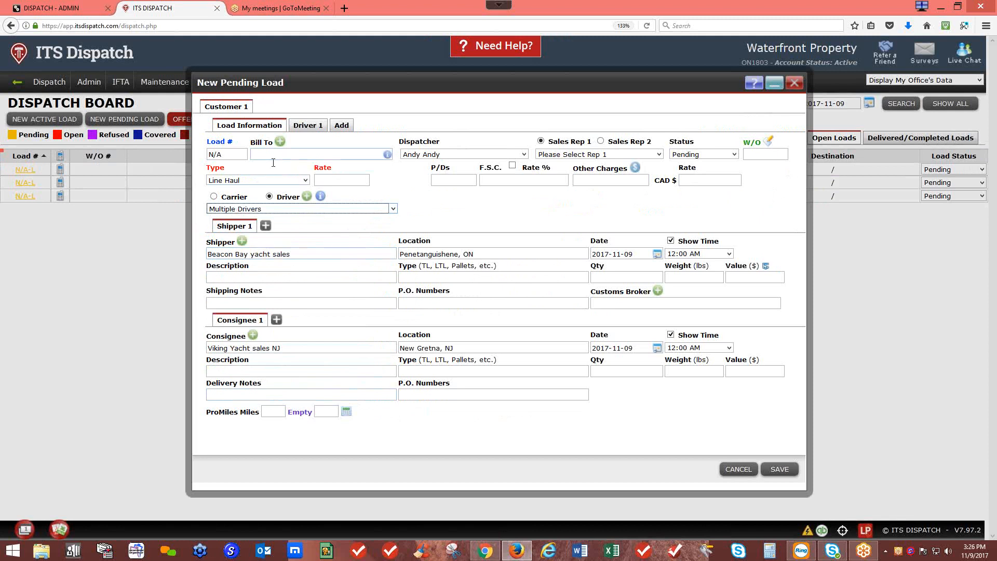
Step: Route Driver 1 from Beacon Bay yacht sales to Buffalo Customs and add a Driver 2 leg
left_click(315, 129)
left_click(340, 204)
type("be")
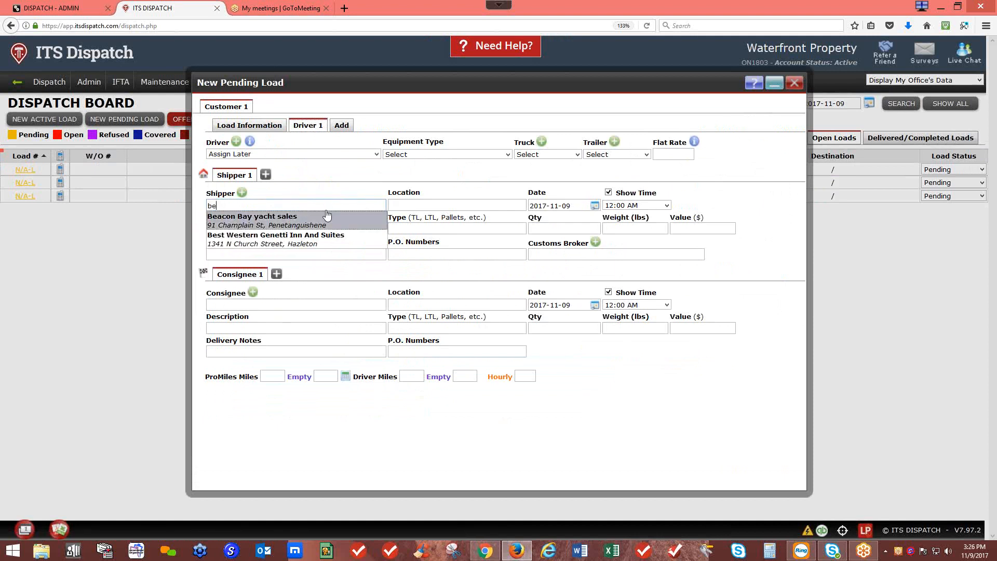
left_click(296, 225)
left_click(268, 305)
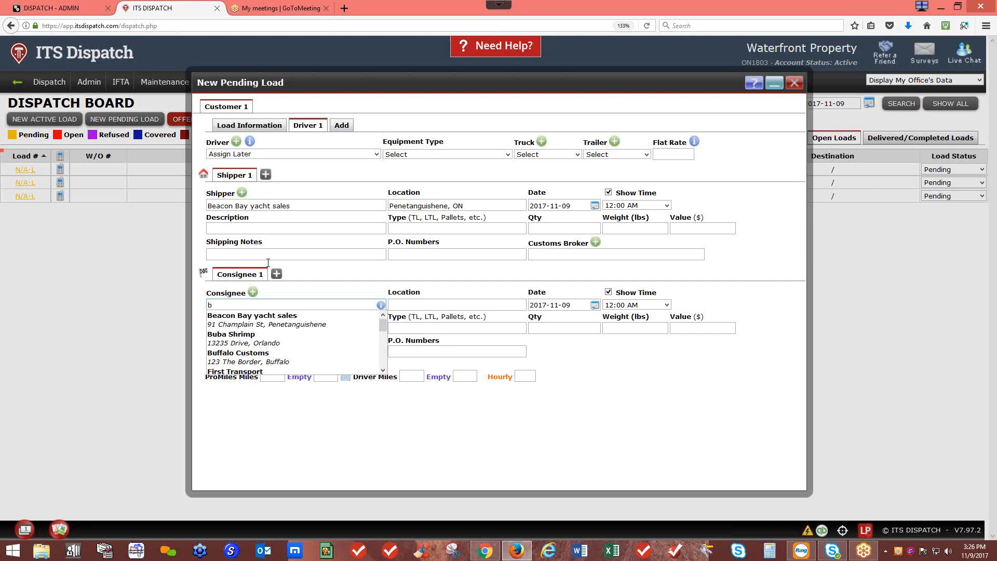
left_click(242, 356)
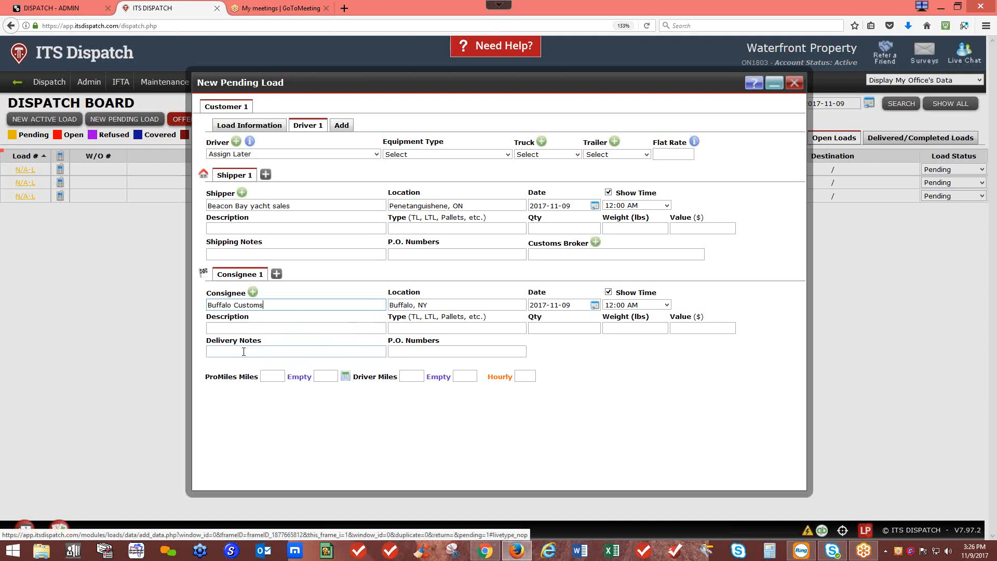
left_click(344, 126)
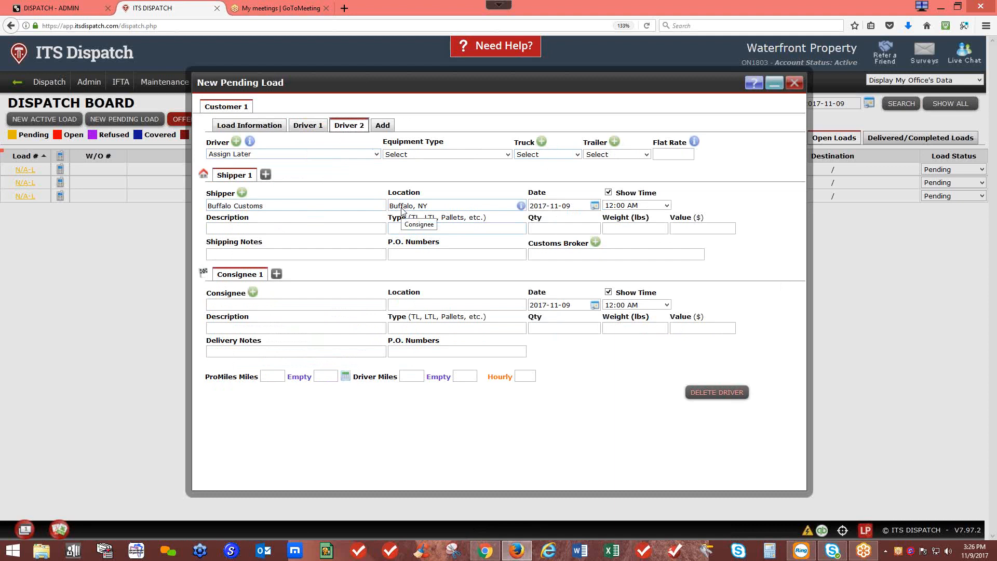
Step: Set Driver 2's consignee to Viking Yacht sales NJ
left_click(310, 305)
type("vik")
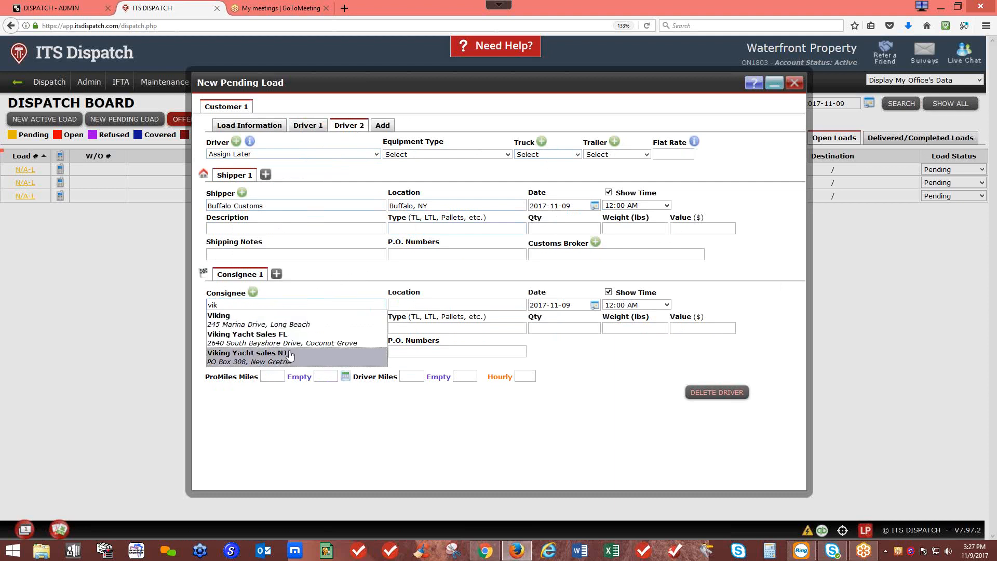
left_click(290, 351)
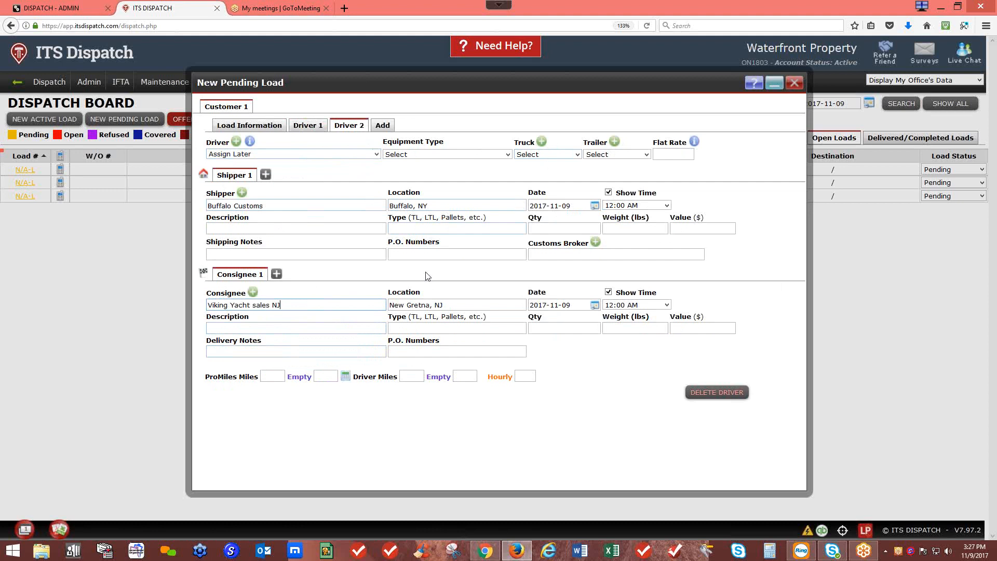
Step: Back on Driver 1, dismiss the start location entry and close the load, discarding changes
left_click(308, 129)
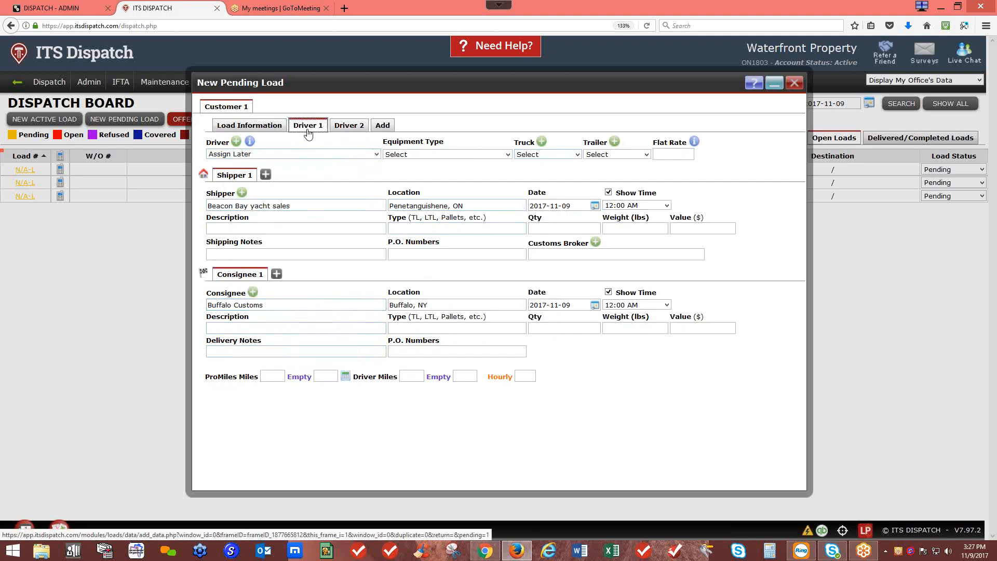
left_click(202, 175)
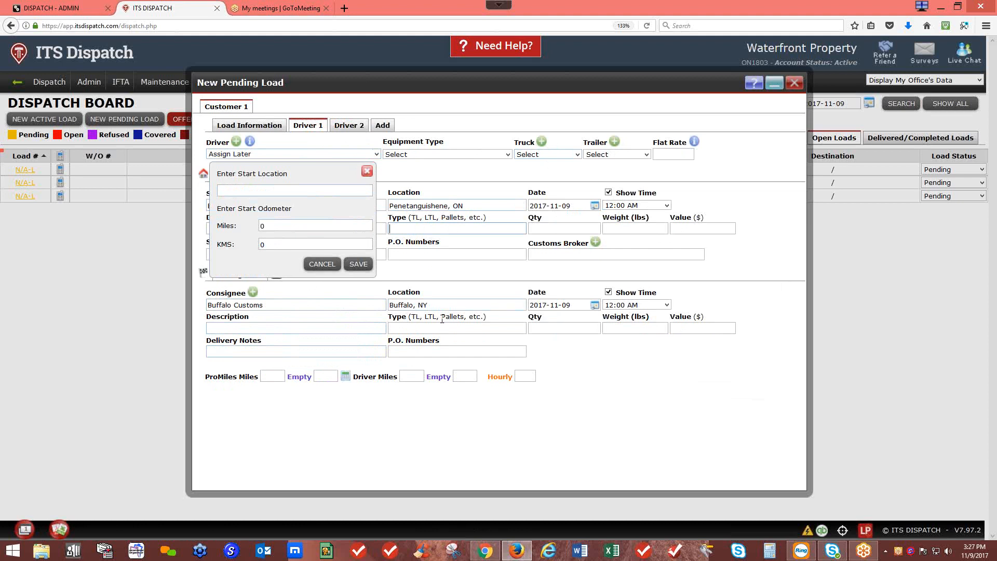
left_click(396, 229)
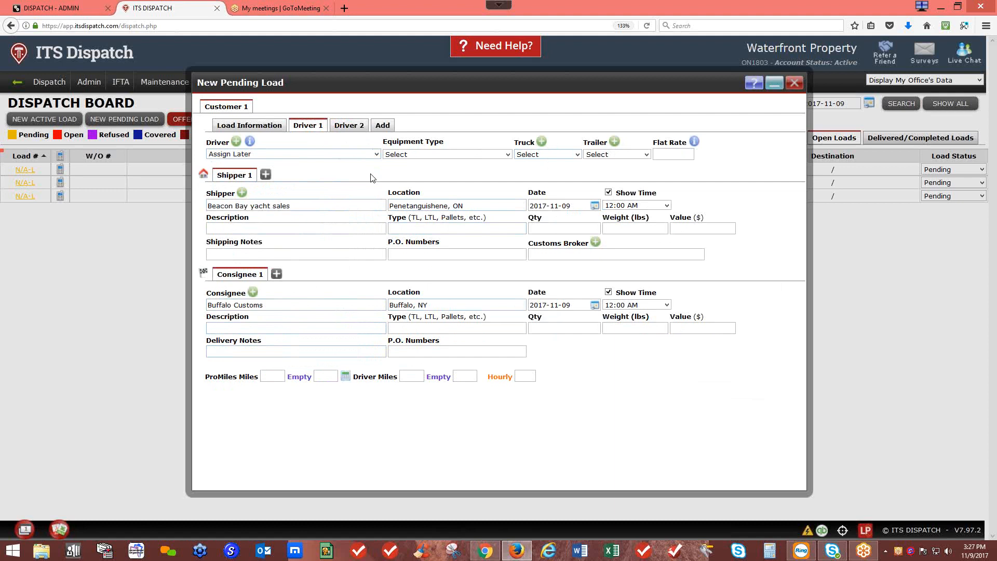
left_click(795, 82)
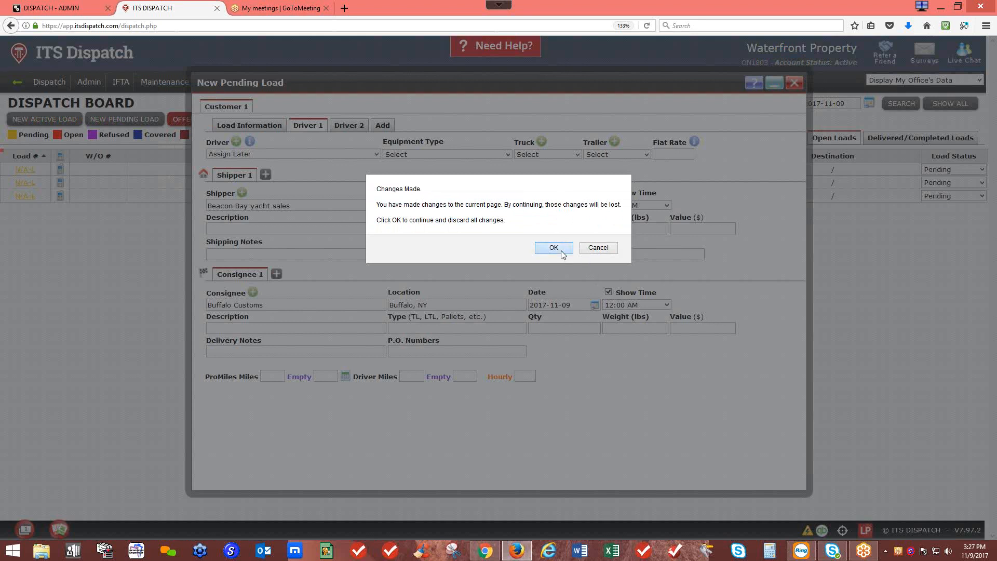
left_click(561, 251)
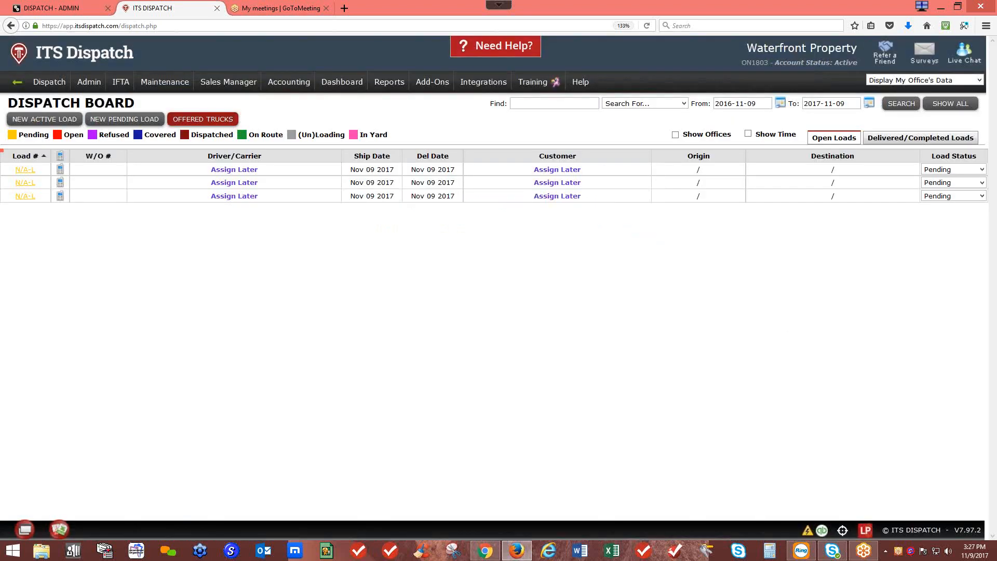